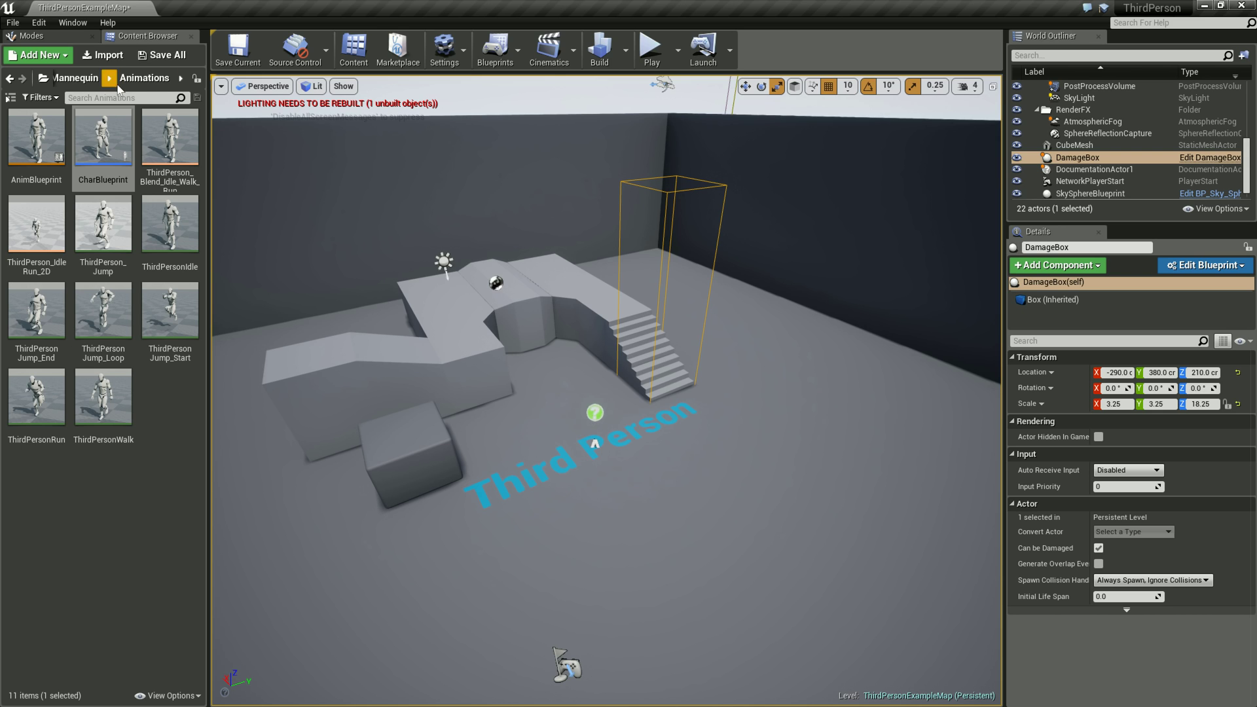
Go up to the Mannequin folder, then play-test the level with WASD until Esc.
{"action": "left_click", "coordinate": [81, 84]}
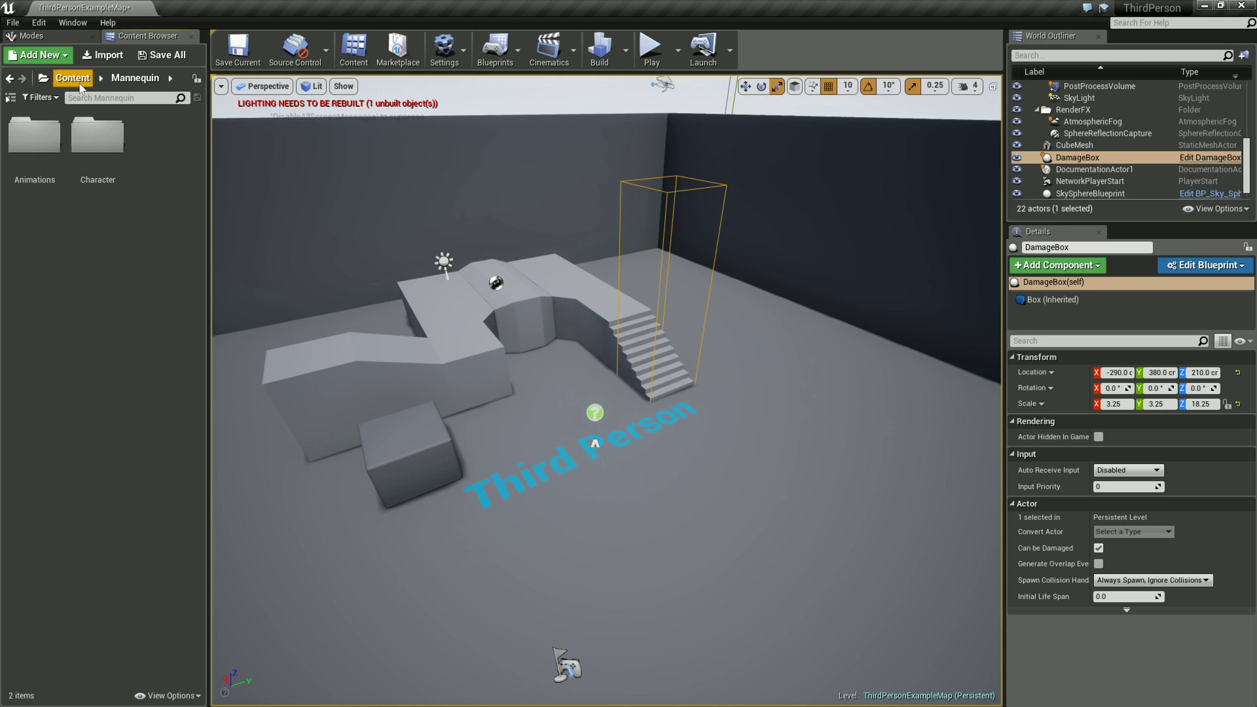
{"action": "left_click", "coordinate": [651, 47]}
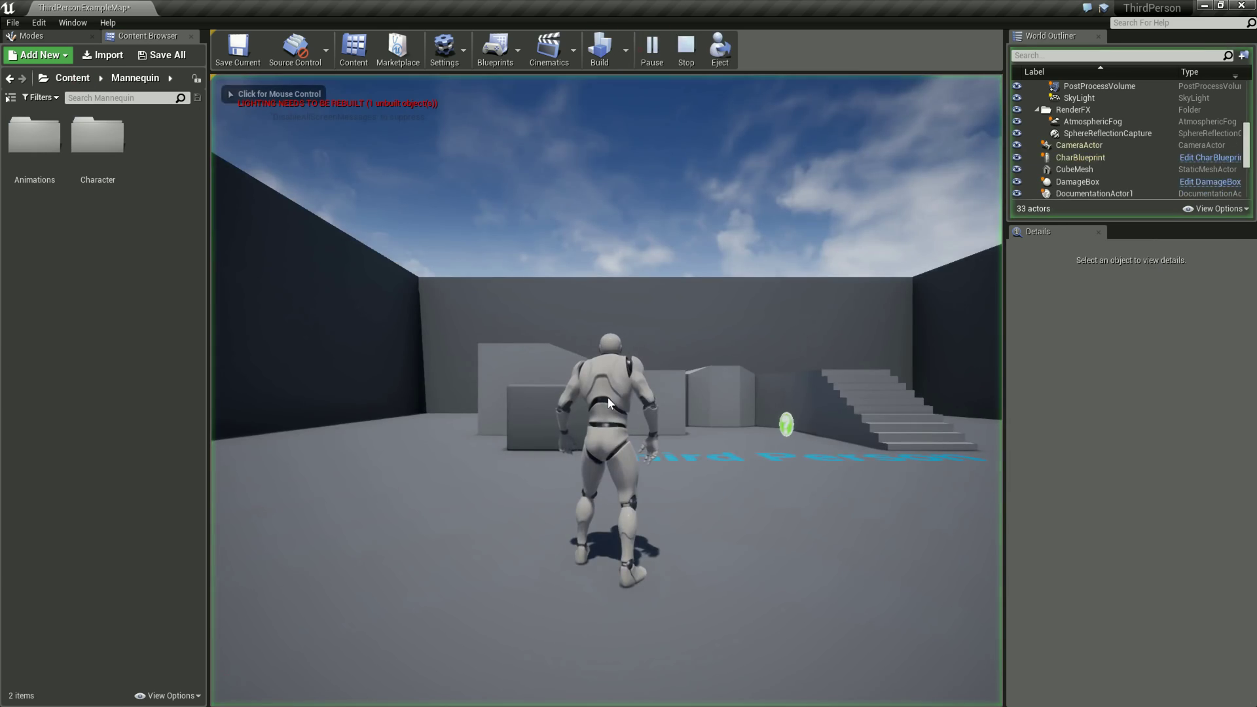
{"action": "left_click", "coordinate": [609, 402]}
{"action": "key", "text": "w"}
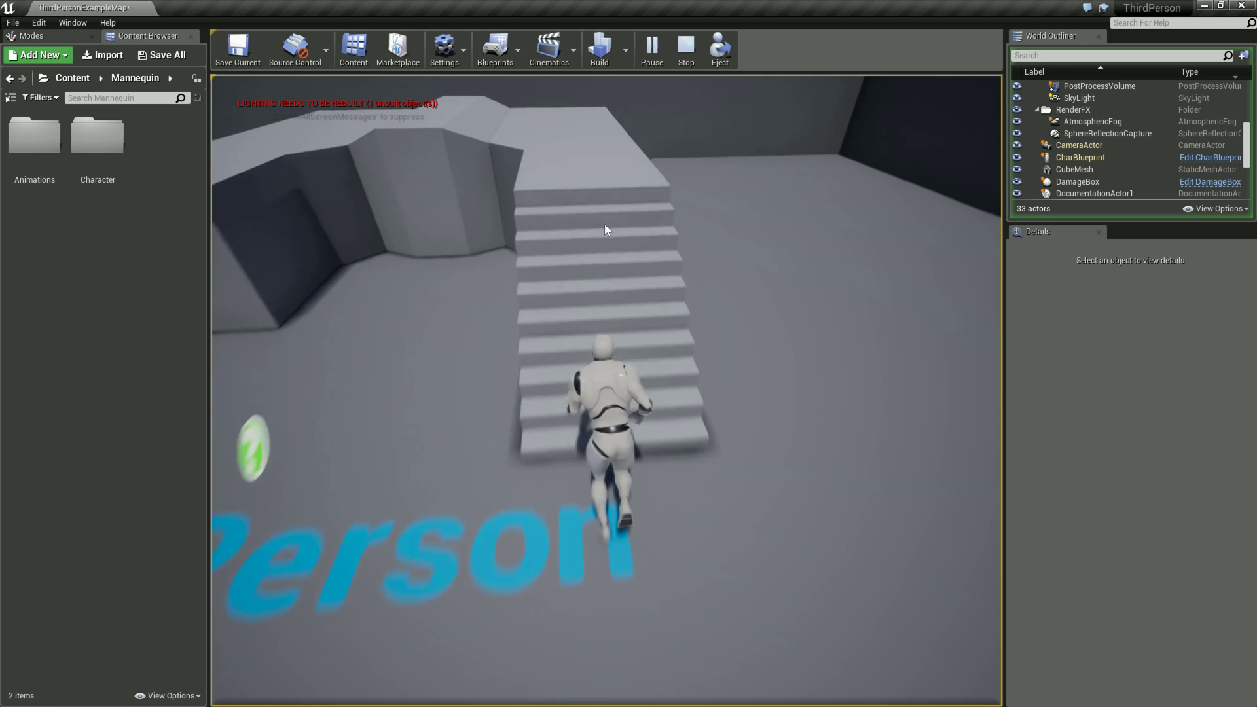
{"action": "key", "text": "Escape"}
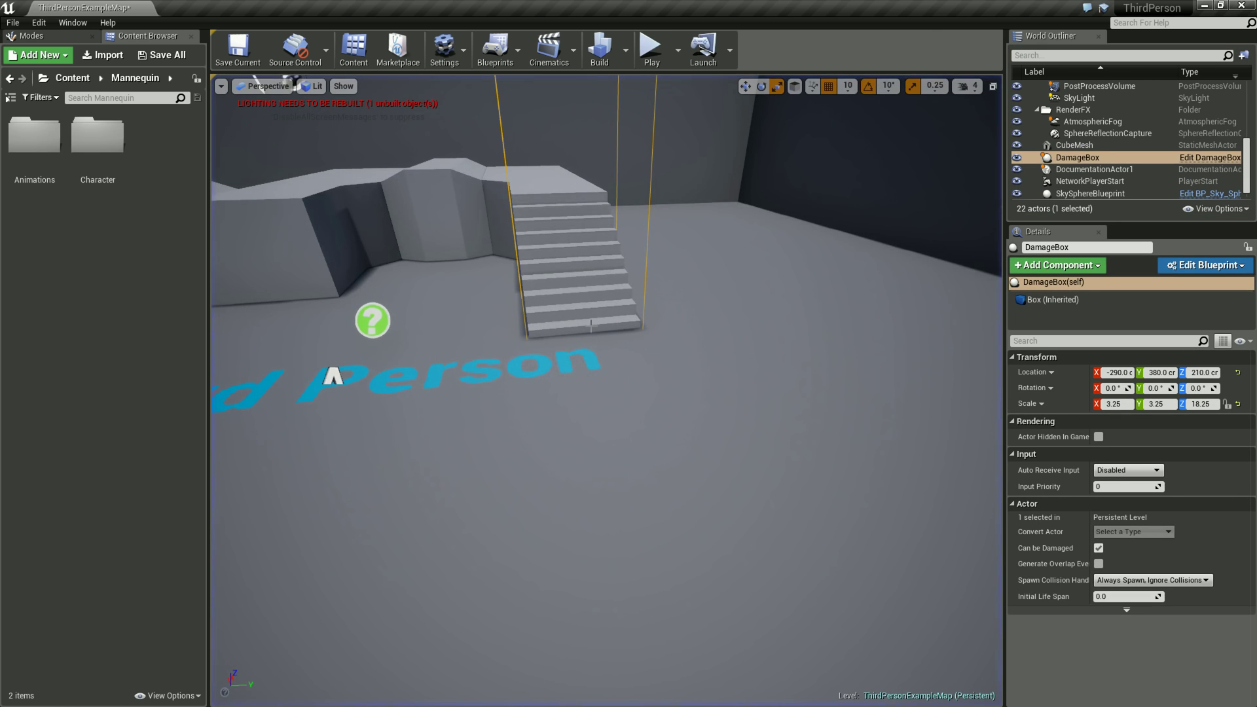
Glance at the Modes panel, then return to the Content Browser and open MyStuff.
{"action": "mouse_move", "coordinate": [591, 325]}
{"action": "right_mouse_down"}
{"action": "mouse_move", "coordinate": [644, 432]}
{"action": "mouse_move", "coordinate": [828, 336]}
{"action": "right_mouse_up"}
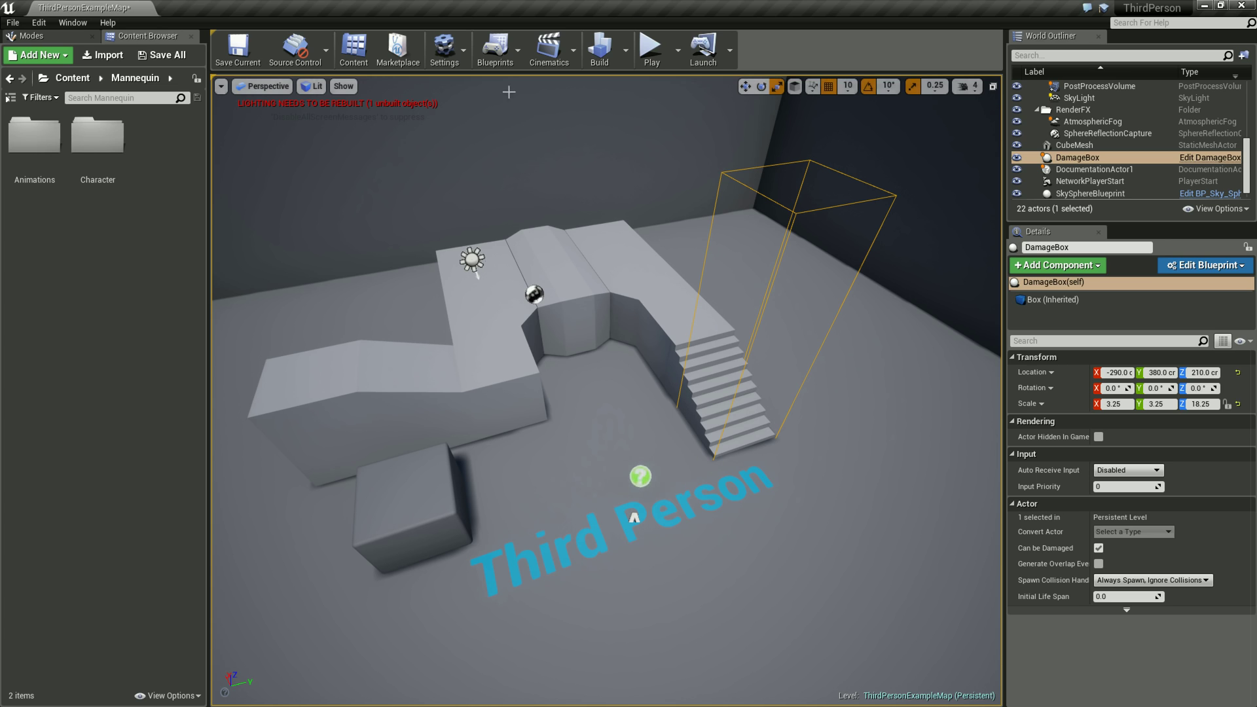
{"action": "left_click", "coordinate": [54, 40]}
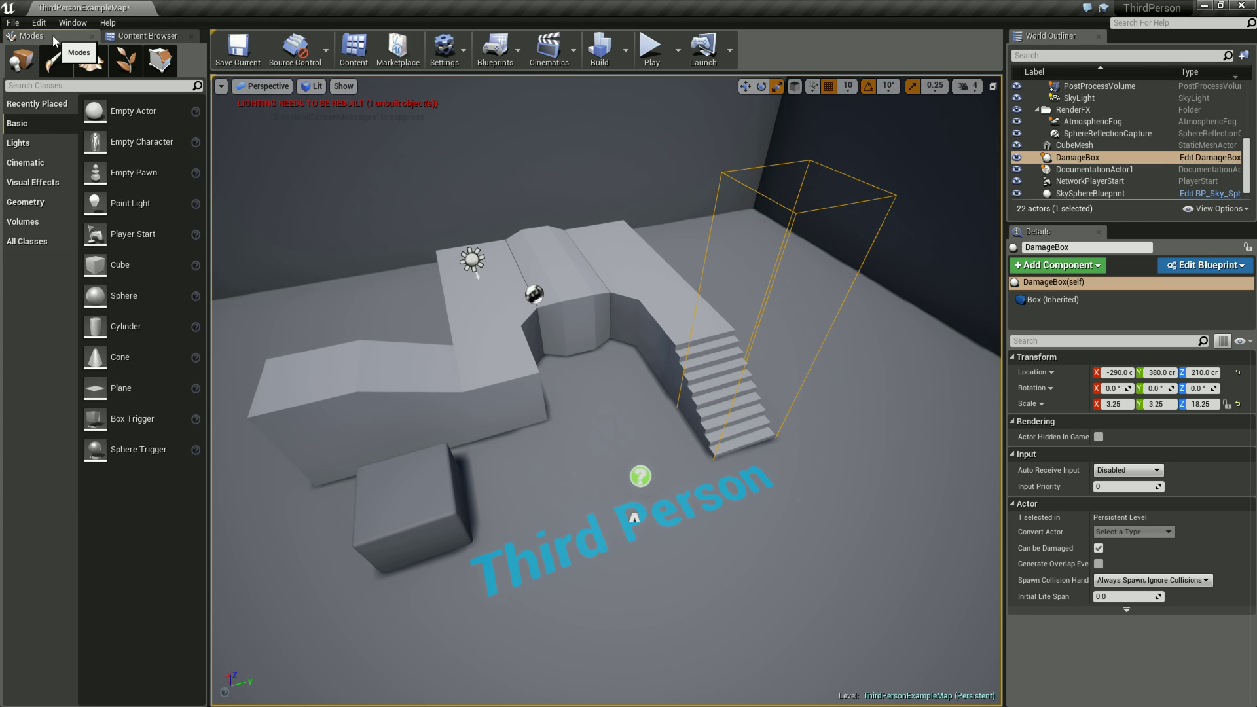
{"action": "left_click", "coordinate": [105, 36]}
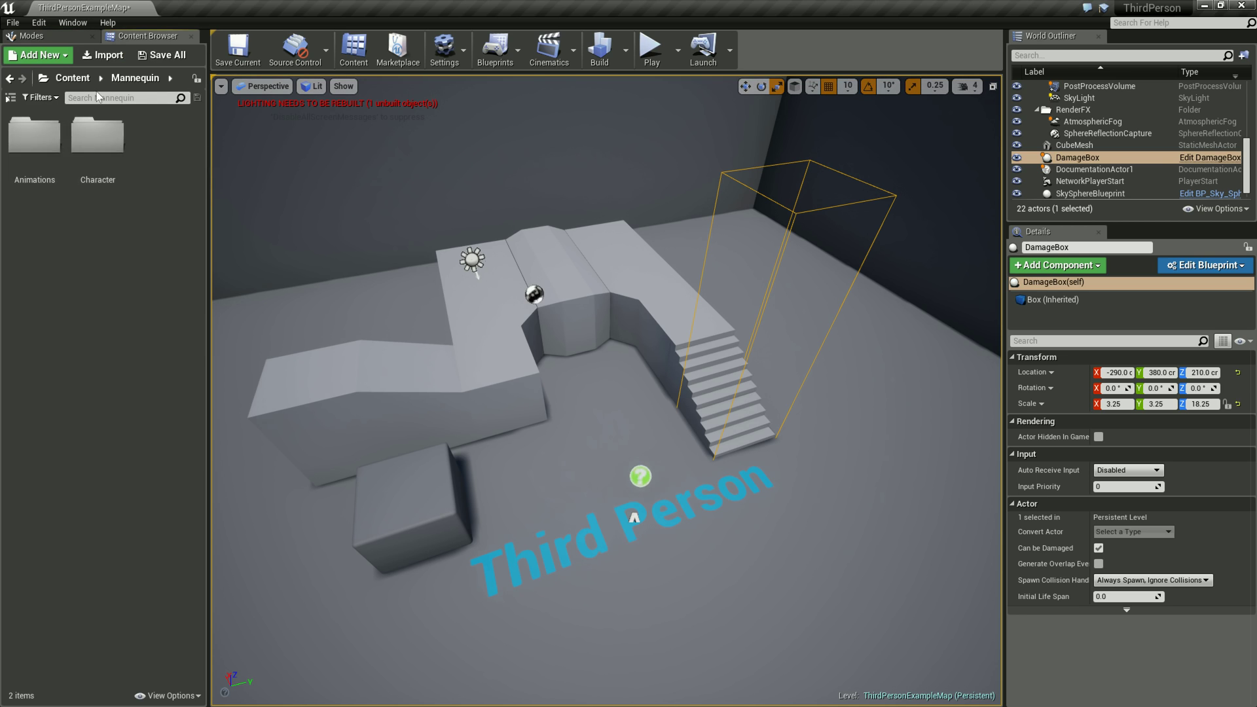
{"action": "double_click", "coordinate": [169, 138]}
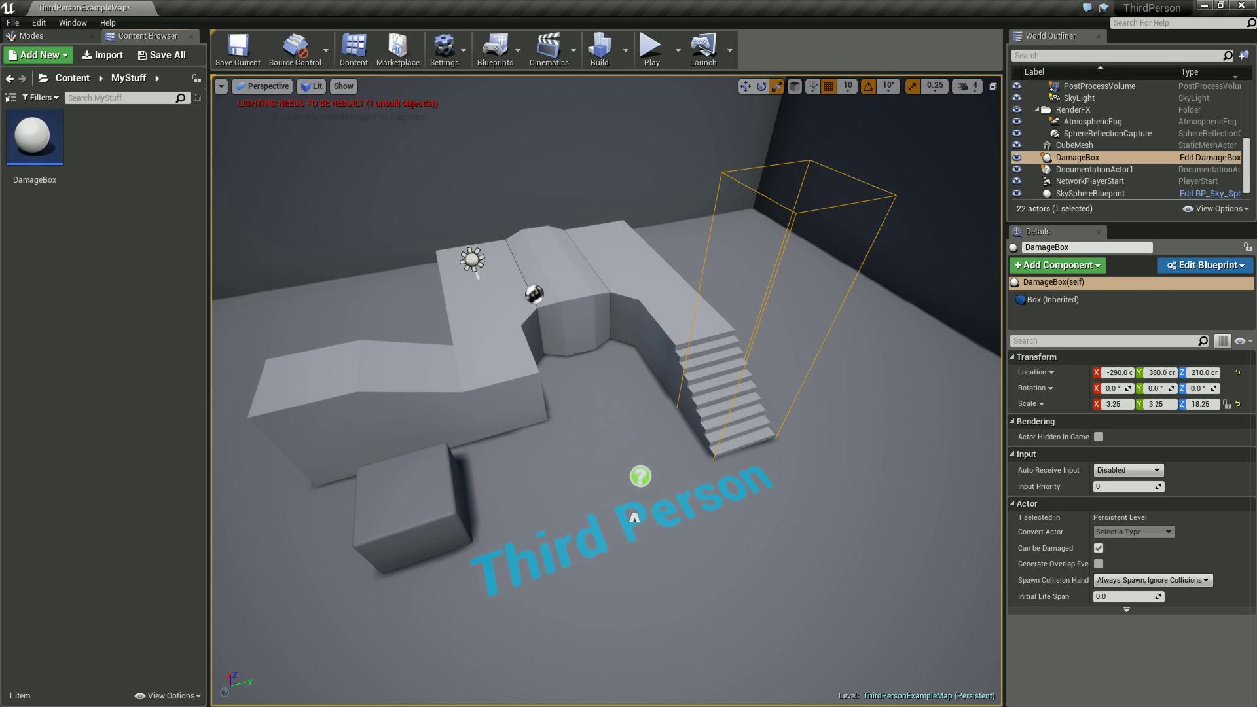
Create a User Interface > Widget Blueprint in MyStuff and name it HealthBar.
{"action": "right_click", "coordinate": [101, 140]}
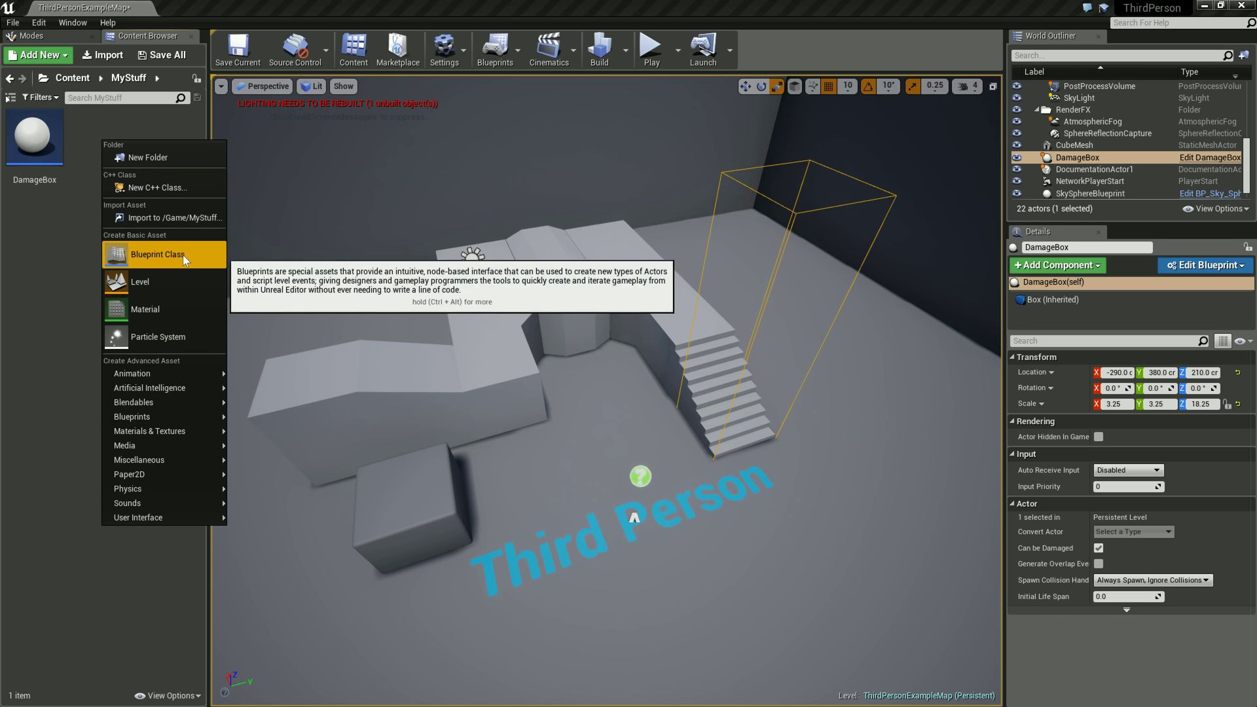
{"action": "mouse_move", "coordinate": [184, 518]}
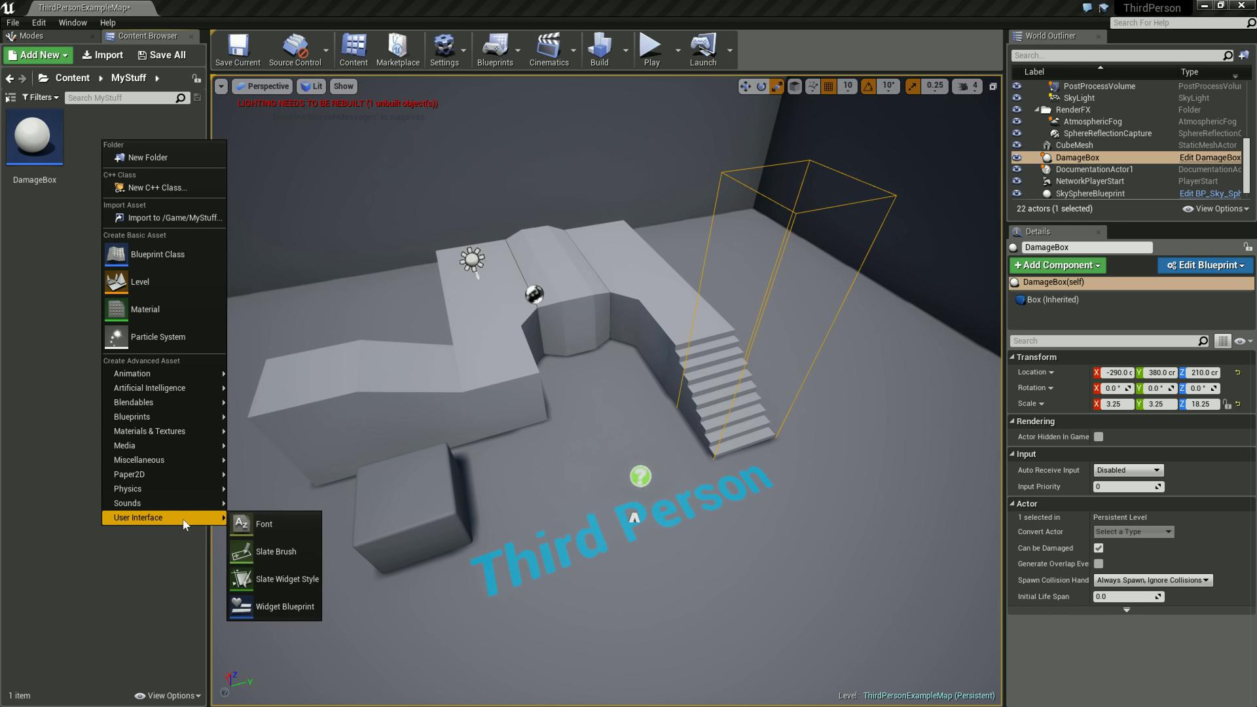
{"action": "left_click", "coordinate": [285, 602]}
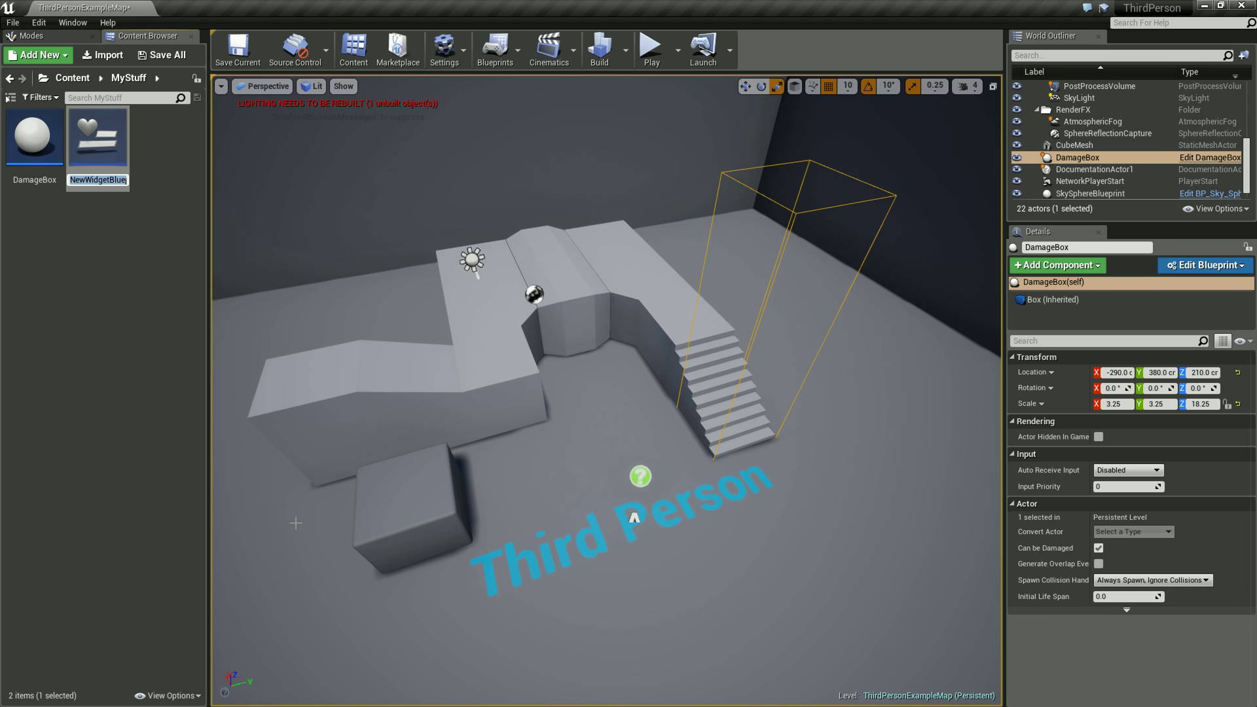
{"action": "type", "text": "HealthBar"}
{"action": "key", "text": "Return"}
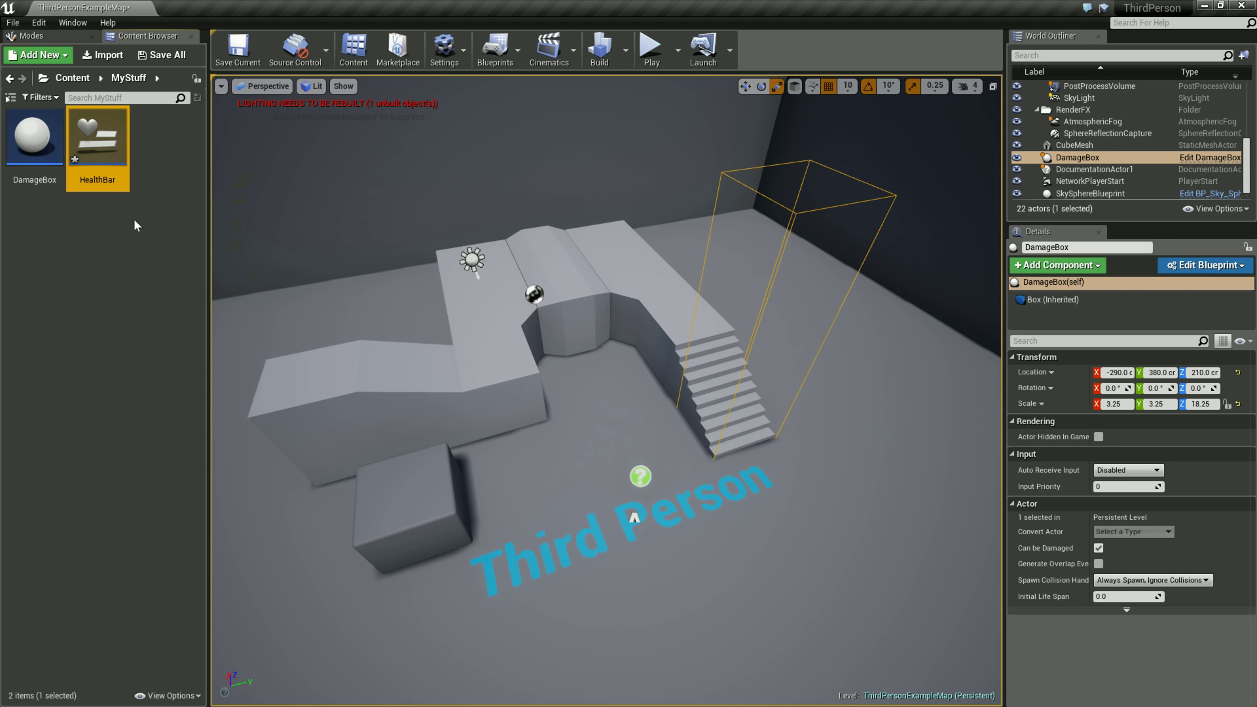
Open HealthBar in the Widget Designer, then place a trial Button and delete it.
{"action": "double_click", "coordinate": [99, 137]}
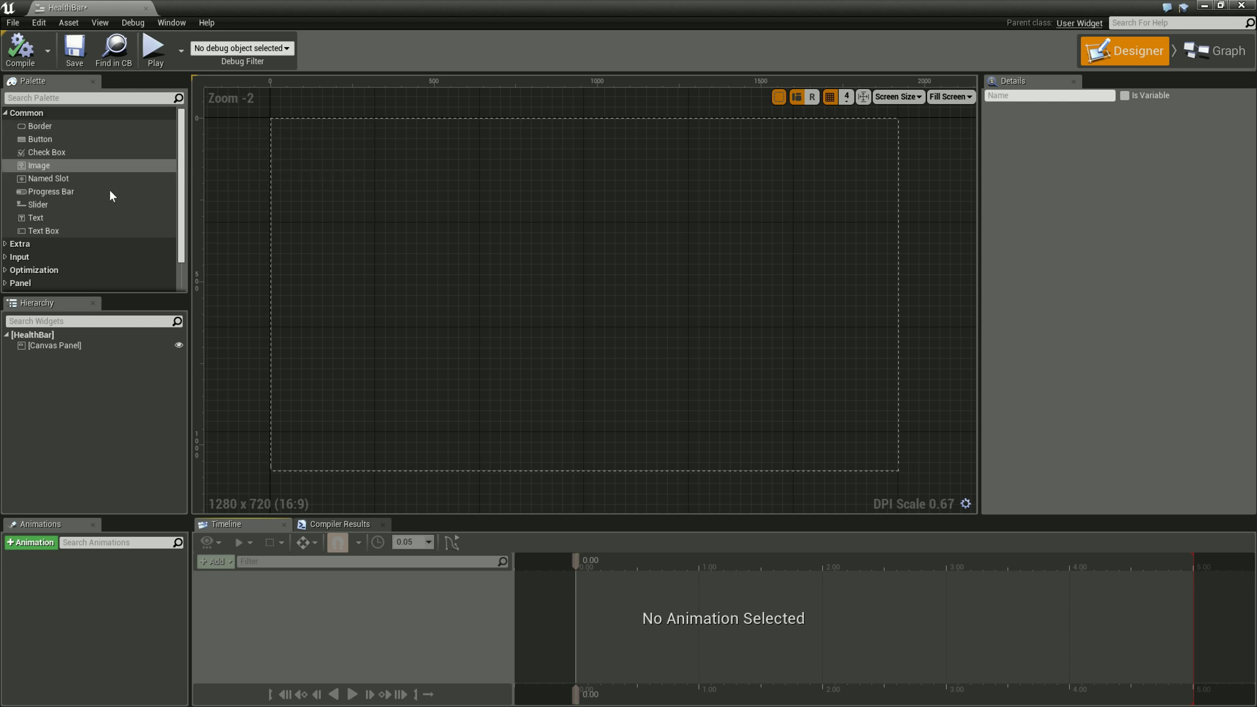
{"action": "left_click_drag", "start_coordinate": [63, 139], "coordinate": [506, 215]}
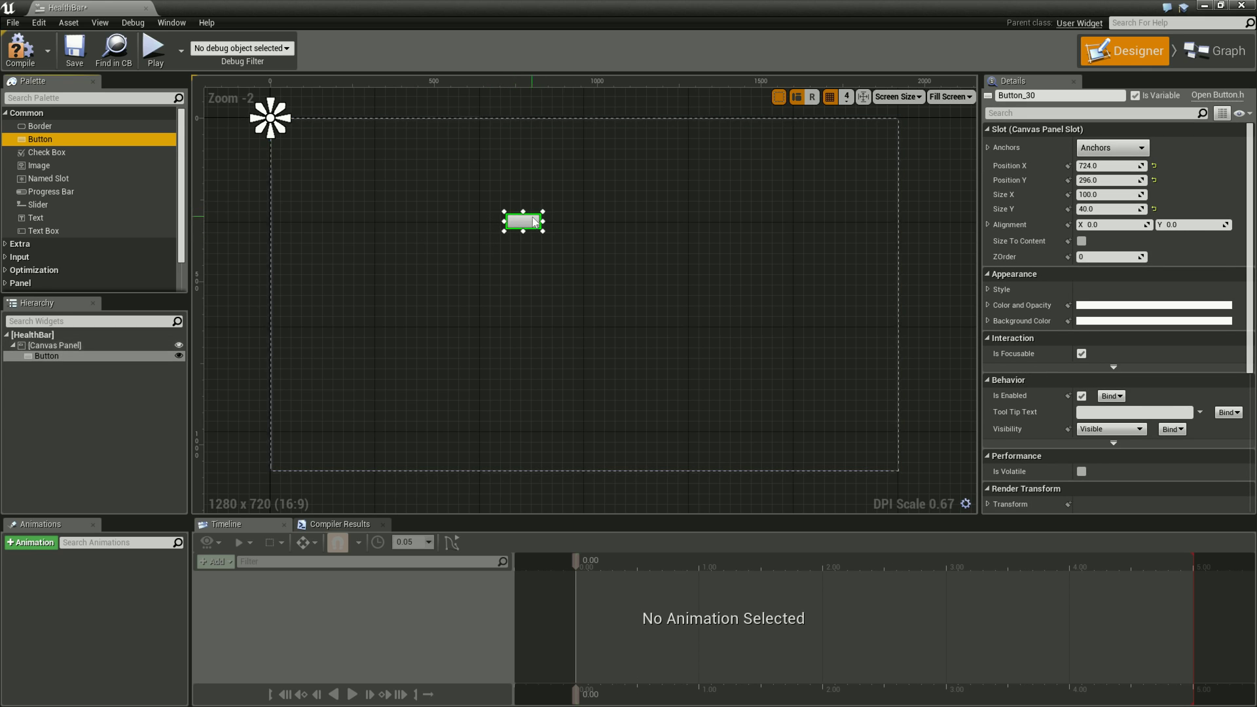
{"action": "left_click_drag", "start_coordinate": [531, 227], "coordinate": [496, 224]}
{"action": "right_click", "coordinate": [495, 221]}
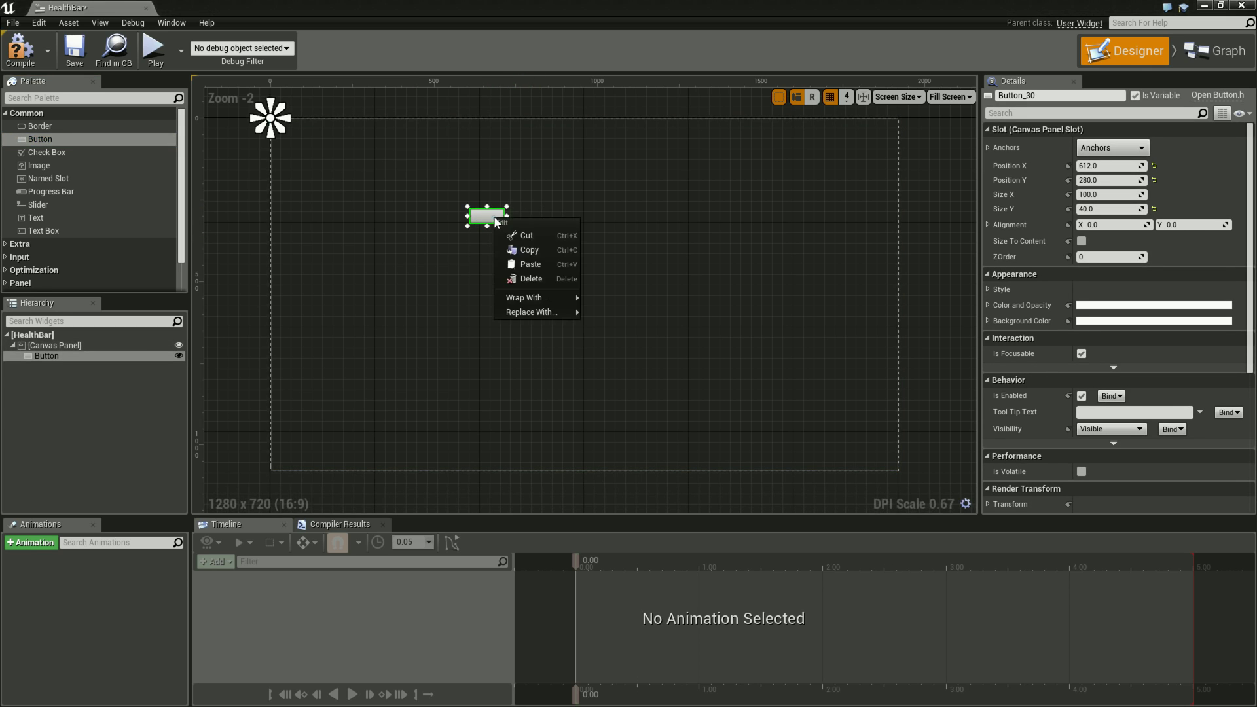
{"action": "left_click", "coordinate": [543, 282]}
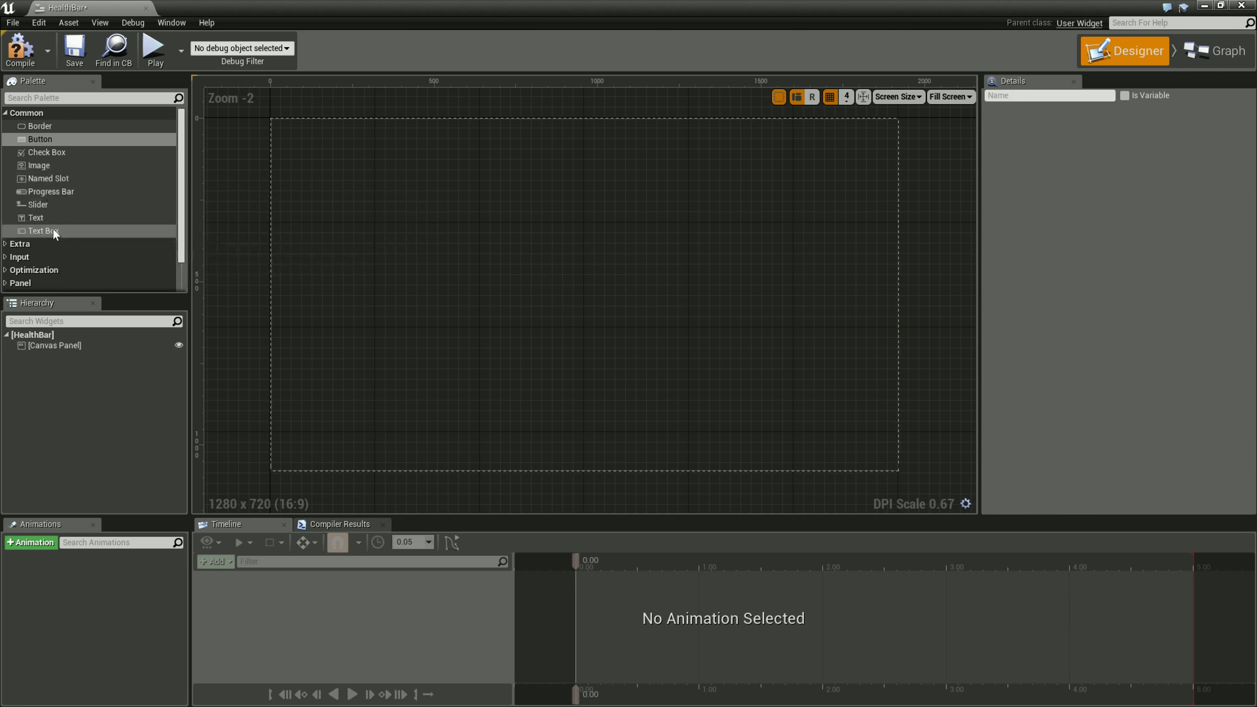
Place a Progress Bar on the HealthBar canvas and anchor it bottom-left.
{"action": "left_click", "coordinate": [47, 192]}
{"action": "left_click_drag", "start_coordinate": [59, 201], "coordinate": [271, 458]}
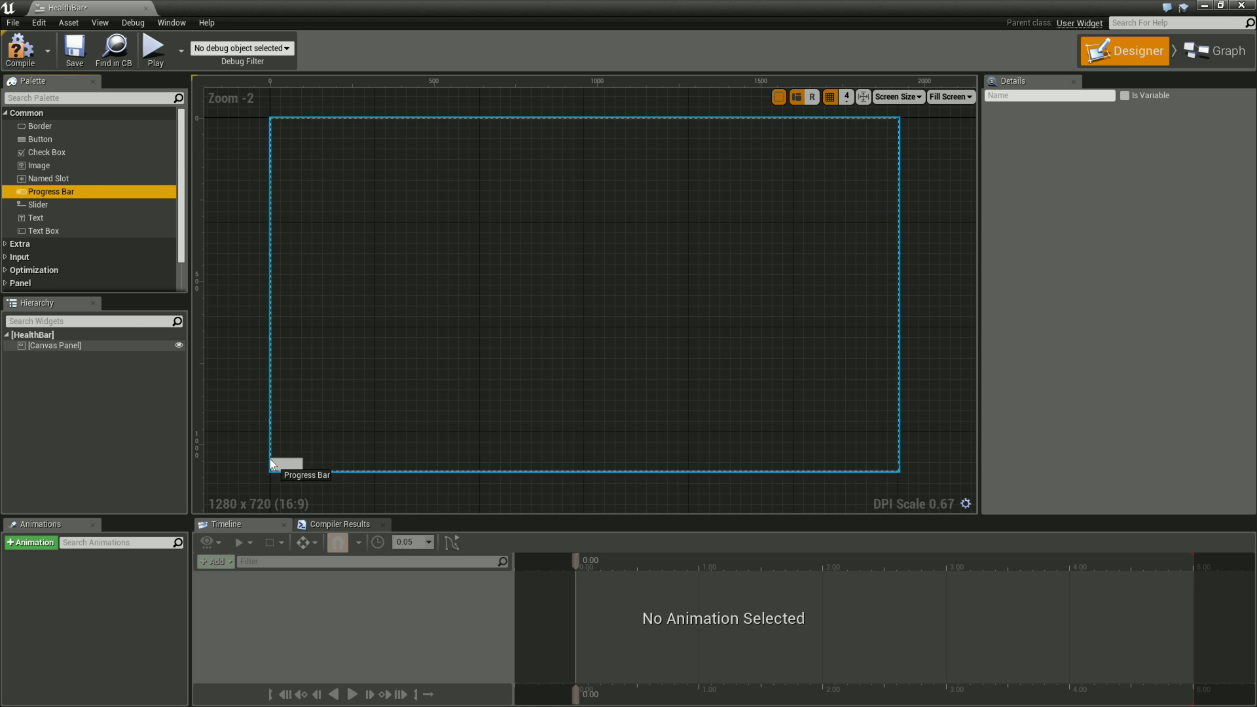
{"action": "left_click_drag", "start_coordinate": [271, 458], "coordinate": [273, 466]}
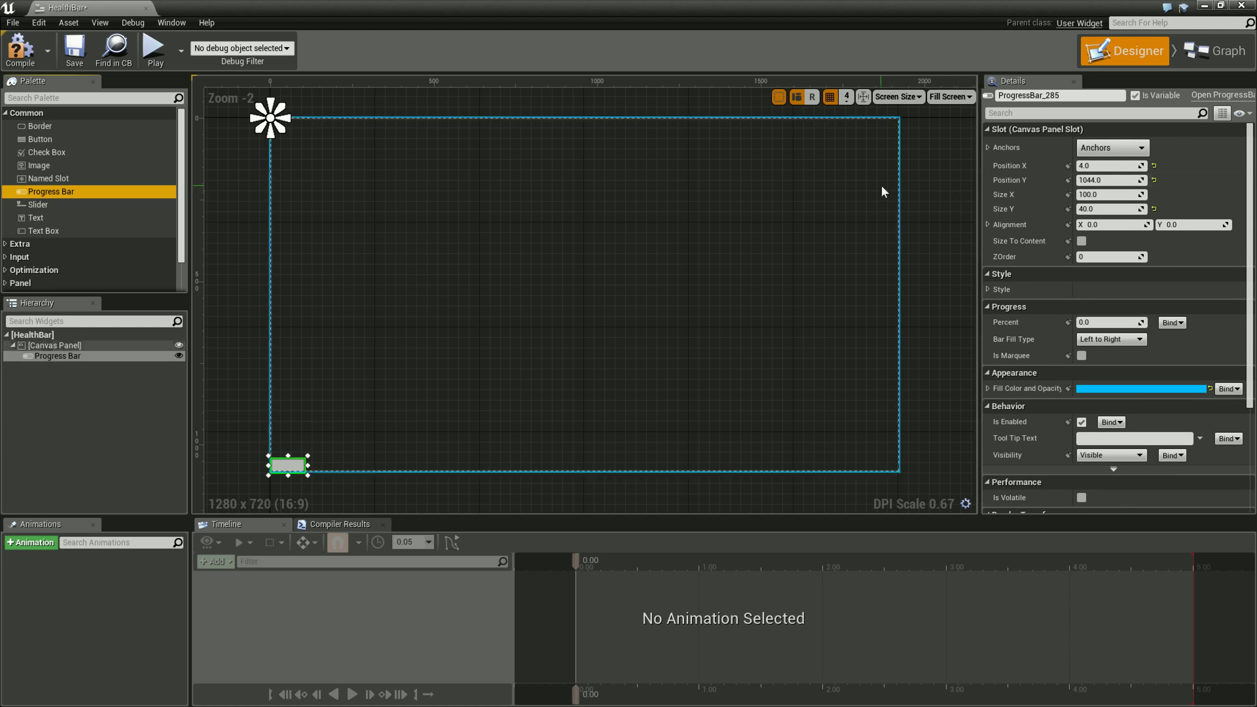
{"action": "left_click", "coordinate": [270, 119]}
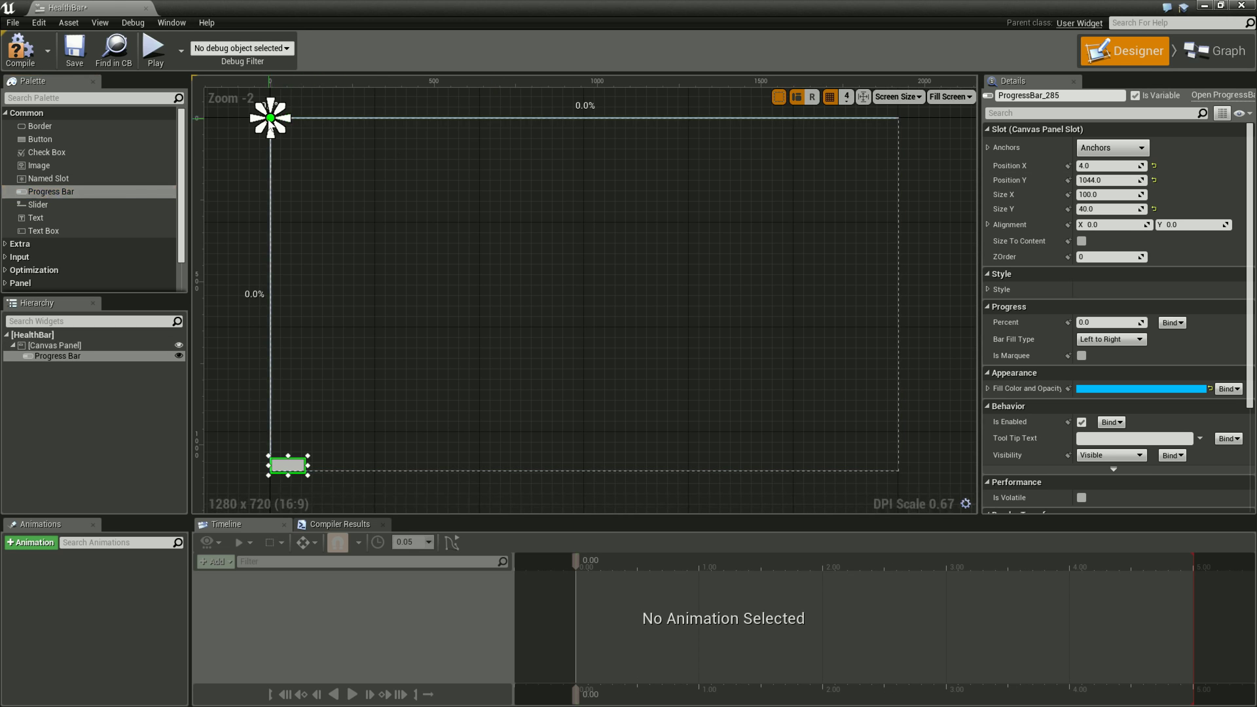
{"action": "left_click_drag", "start_coordinate": [270, 119], "coordinate": [270, 471]}
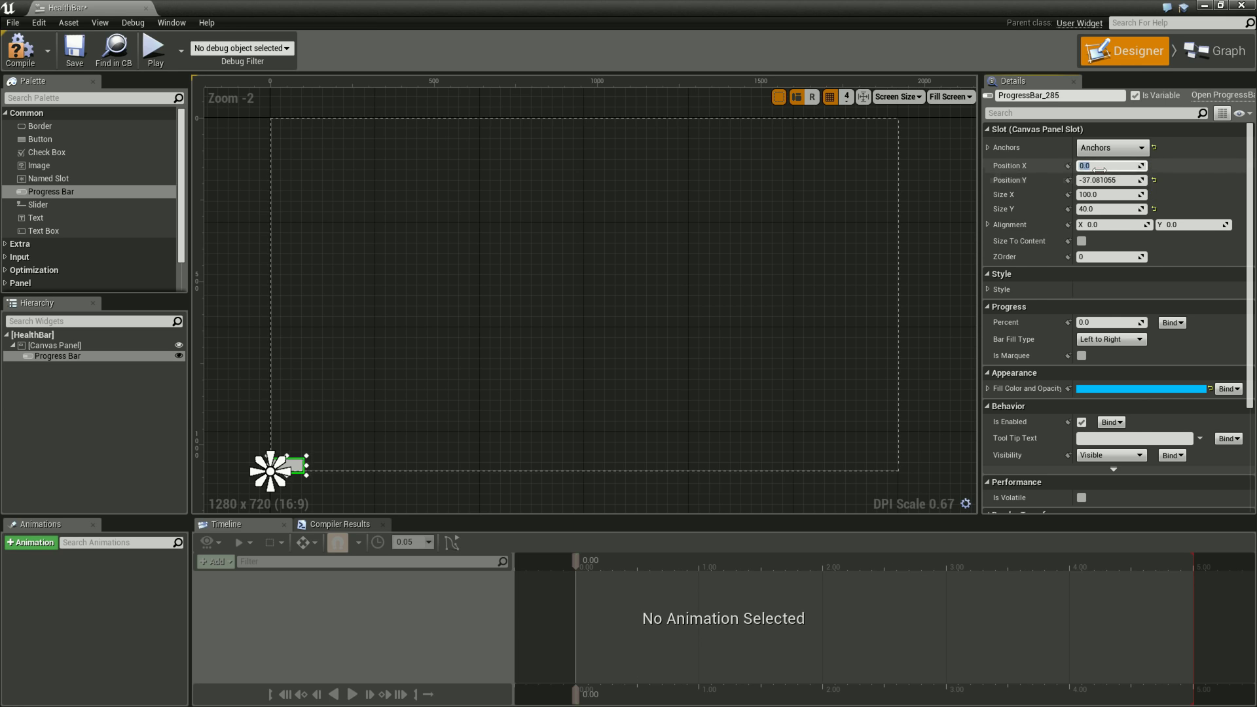
Position the progress bar at X 0, Y -40 and widen it to about 416 by 56.
{"action": "left_click", "coordinate": [1102, 180]}
{"action": "type", "text": "0"}
{"action": "key", "text": "Return"}
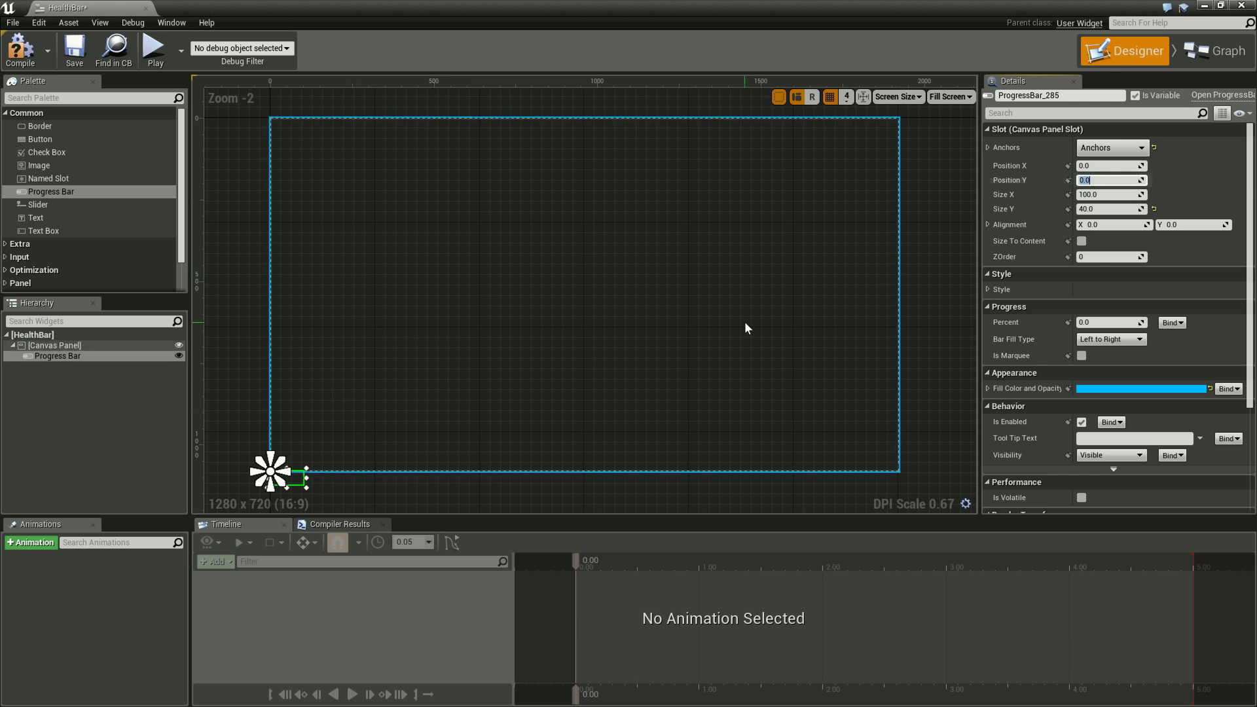
{"action": "left_click", "coordinate": [299, 473]}
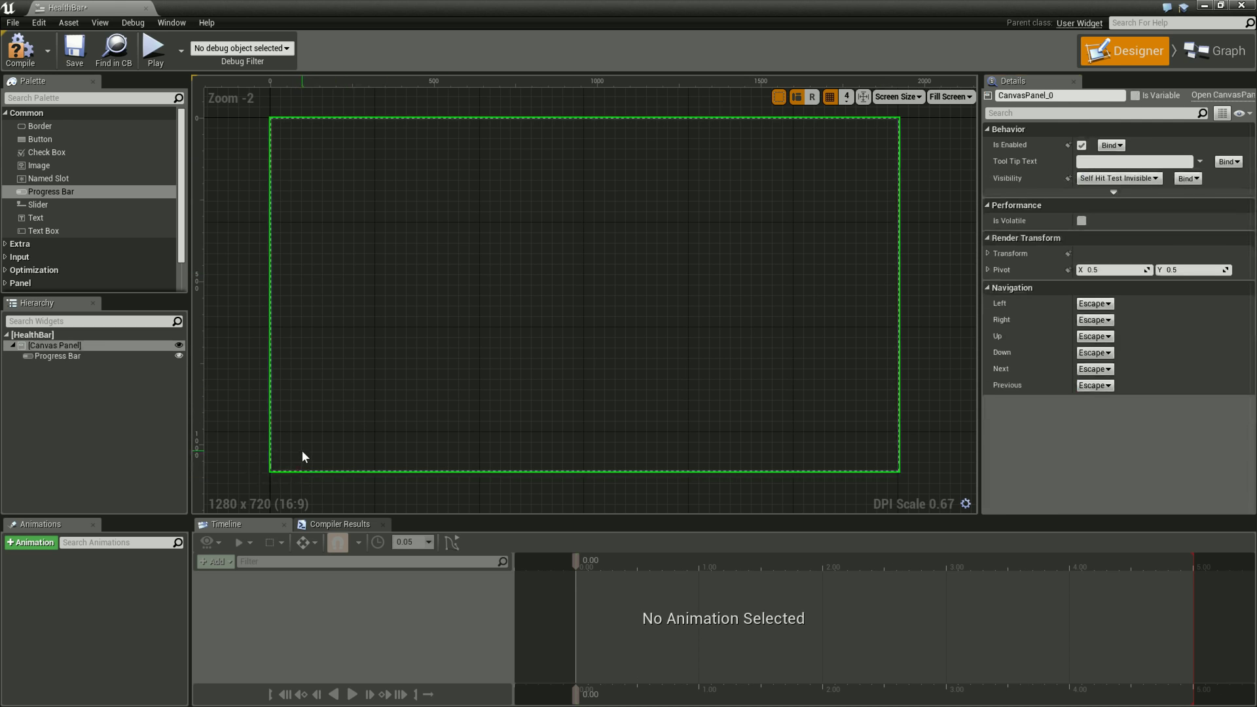
{"action": "left_click", "coordinate": [60, 356]}
{"action": "left_click", "coordinate": [299, 486]}
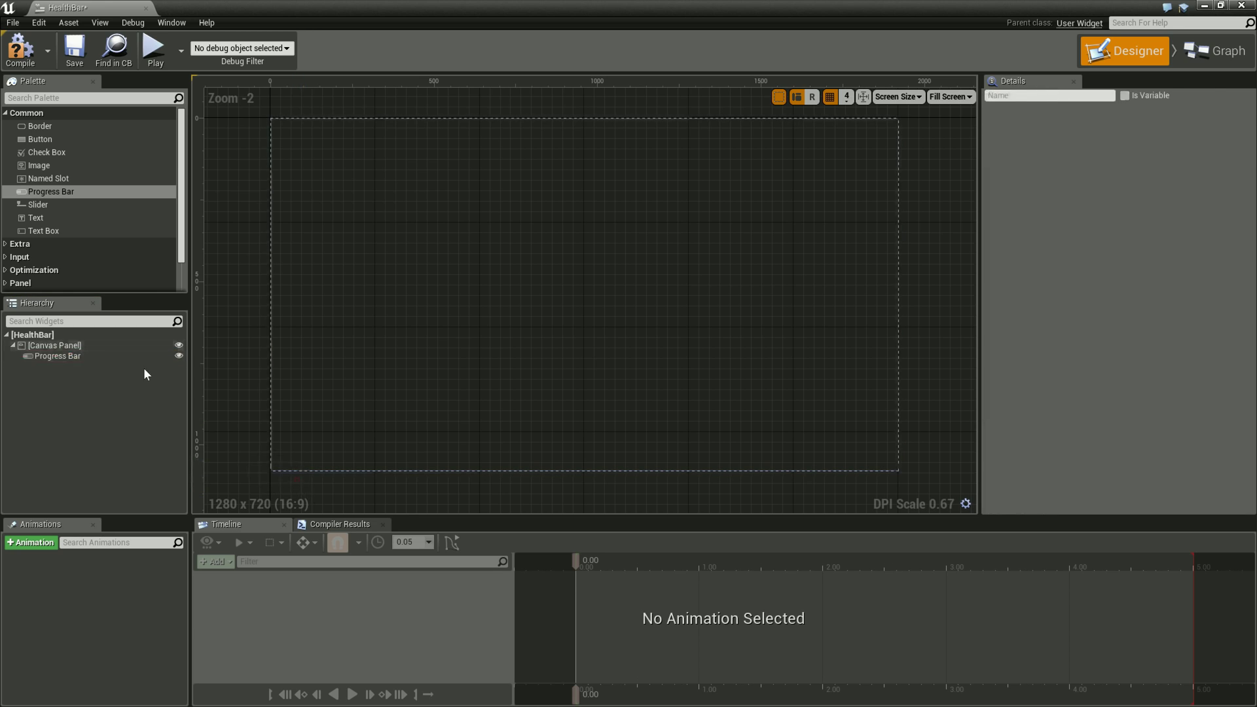
{"action": "left_click", "coordinate": [125, 356]}
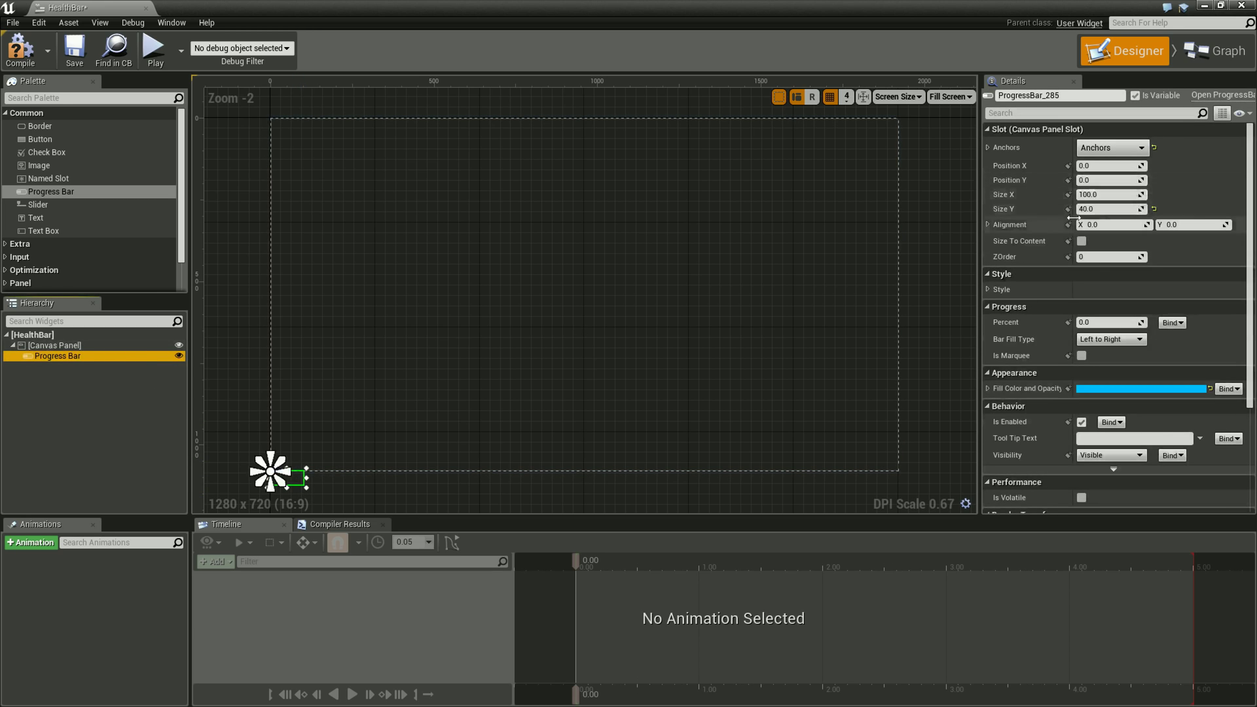
{"action": "left_click", "coordinate": [1097, 181]}
{"action": "type", "text": "40"}
{"action": "key", "text": "Return"}
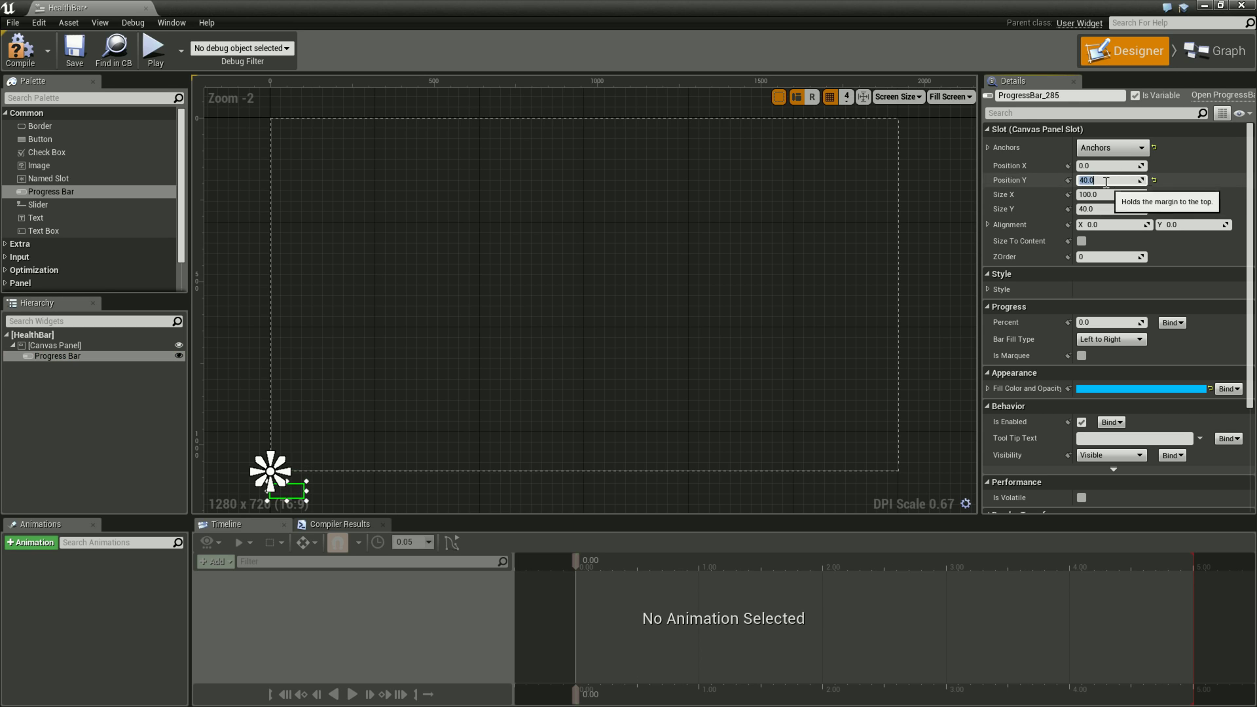
{"action": "left_click", "coordinate": [1080, 180]}
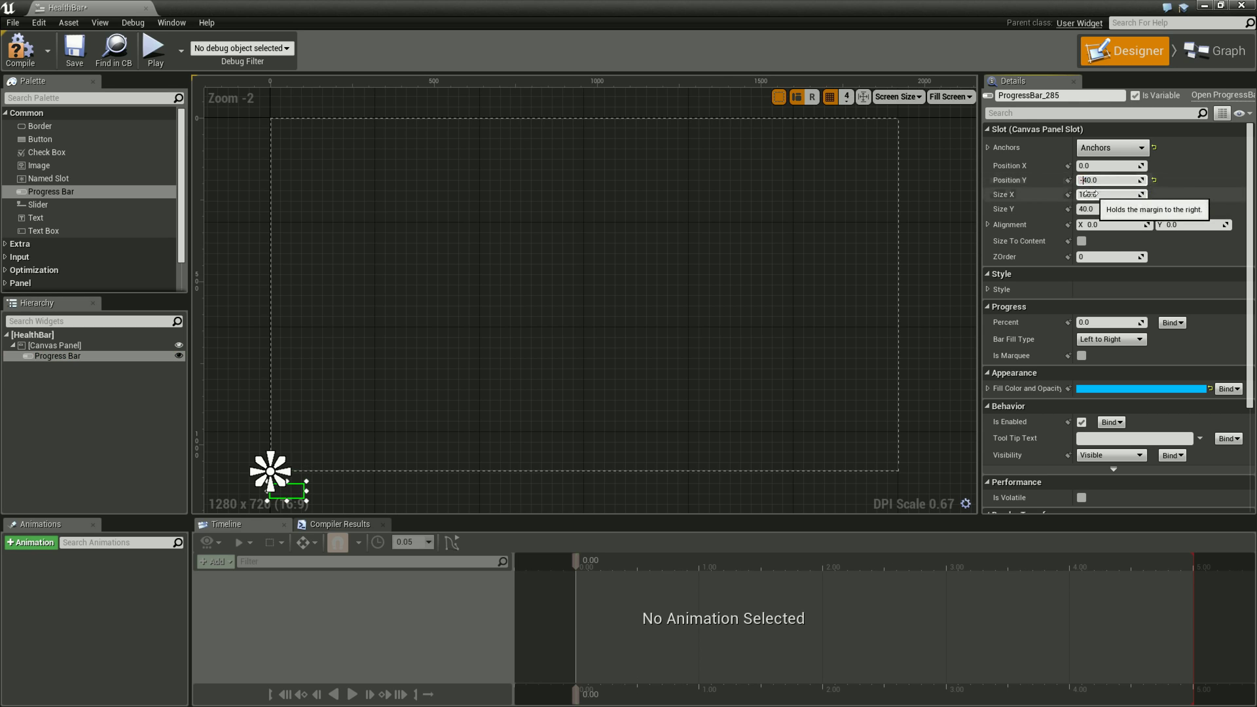
{"action": "type", "text": "-"}
{"action": "key", "text": "Return"}
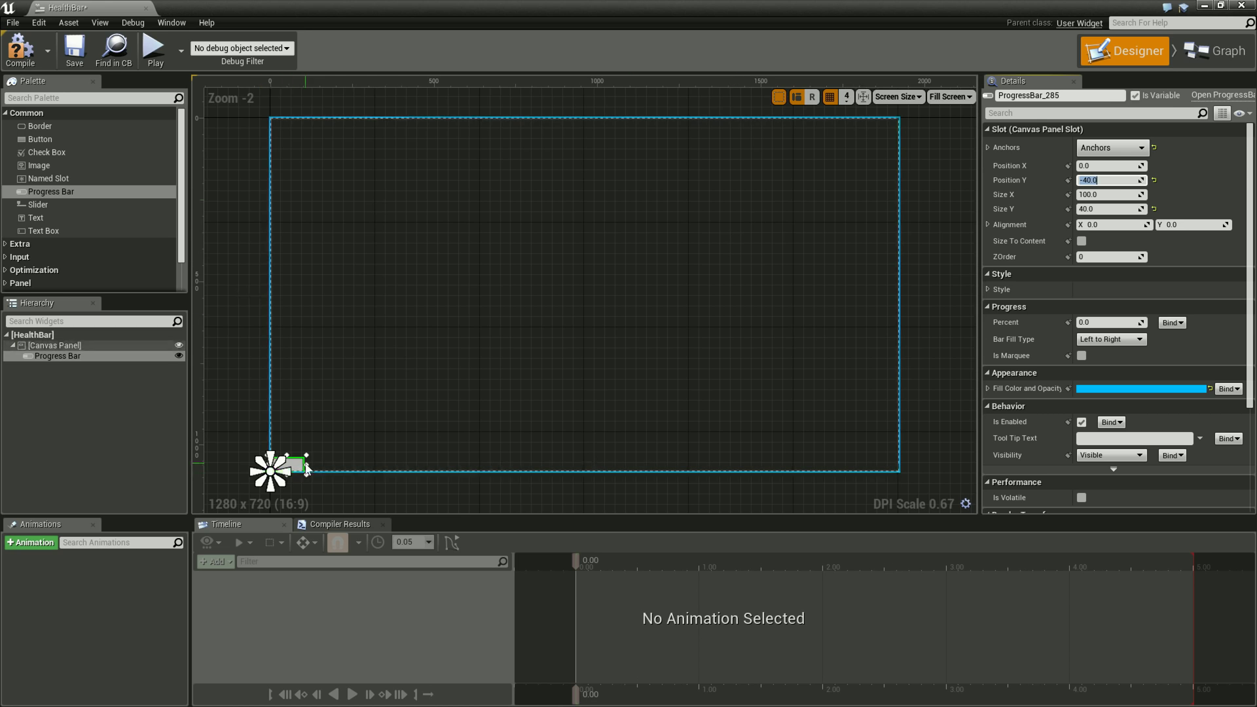
{"action": "mouse_move", "coordinate": [305, 464]}
{"action": "left_mouse_down"}
{"action": "mouse_move", "coordinate": [410, 465]}
{"action": "mouse_move", "coordinate": [337, 449]}
{"action": "left_mouse_up"}
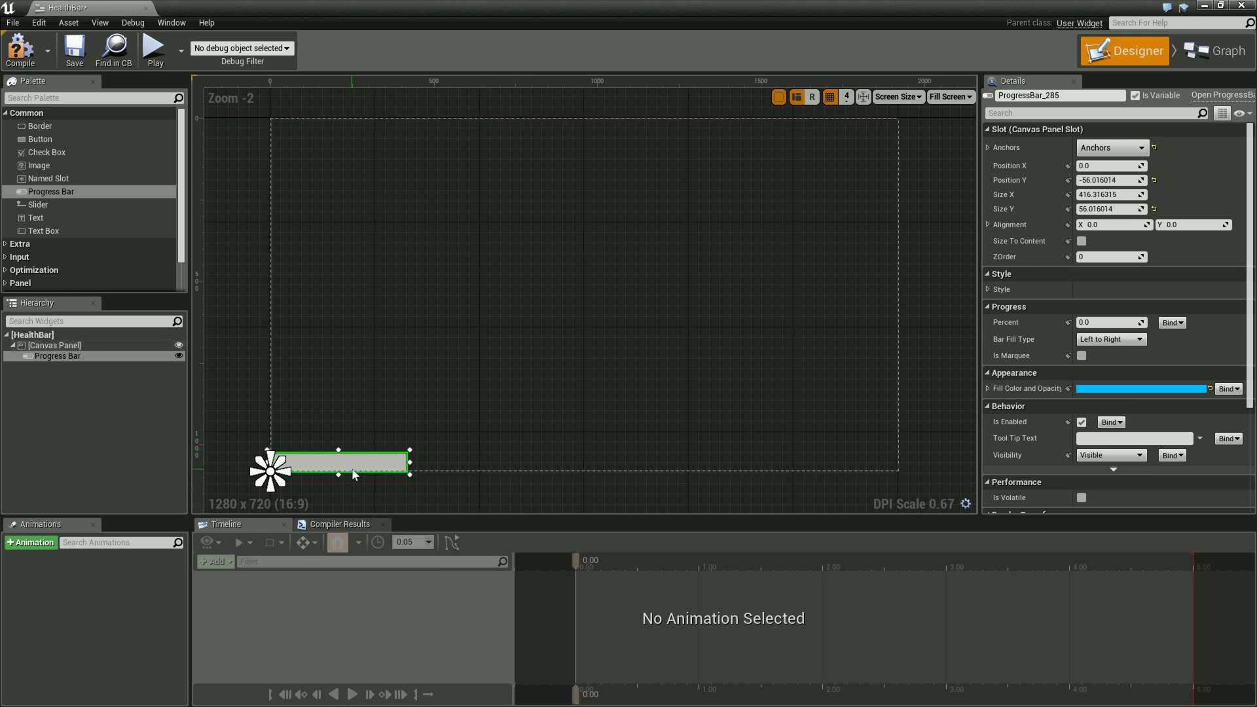
Set the progress bar's Fill Color to dark red (R 0.425, G 0.018, B 0).
{"action": "left_click", "coordinate": [1097, 394]}
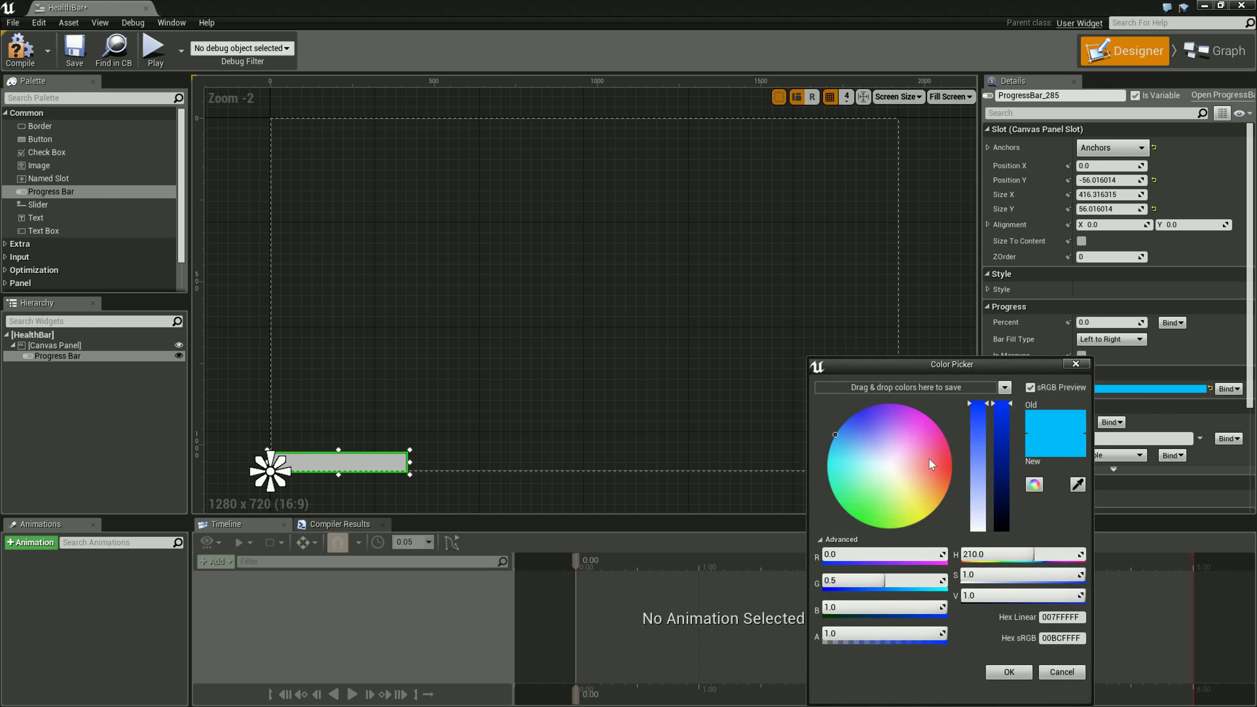
{"action": "mouse_move", "coordinate": [929, 460]}
{"action": "left_mouse_down"}
{"action": "mouse_move", "coordinate": [962, 456]}
{"action": "mouse_move", "coordinate": [1006, 416]}
{"action": "mouse_move", "coordinate": [1003, 485]}
{"action": "mouse_move", "coordinate": [1001, 402]}
{"action": "left_mouse_up"}
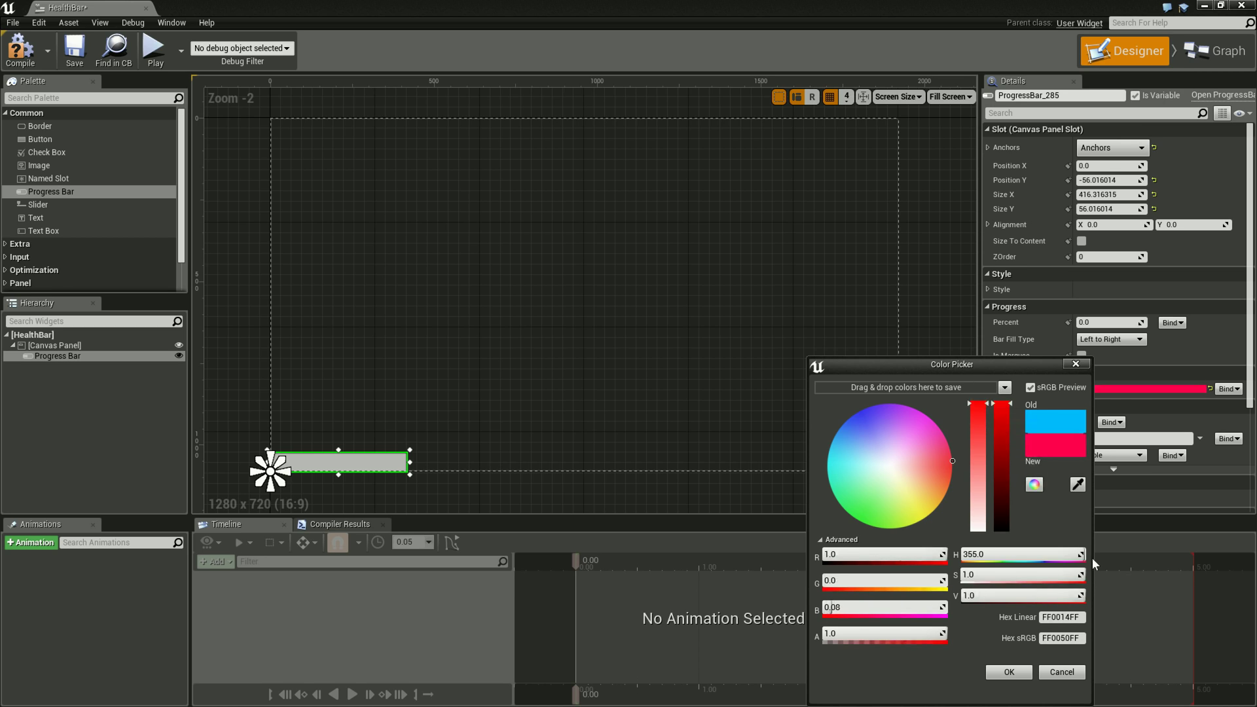
{"action": "left_click_drag", "start_coordinate": [950, 476], "coordinate": [991, 466]}
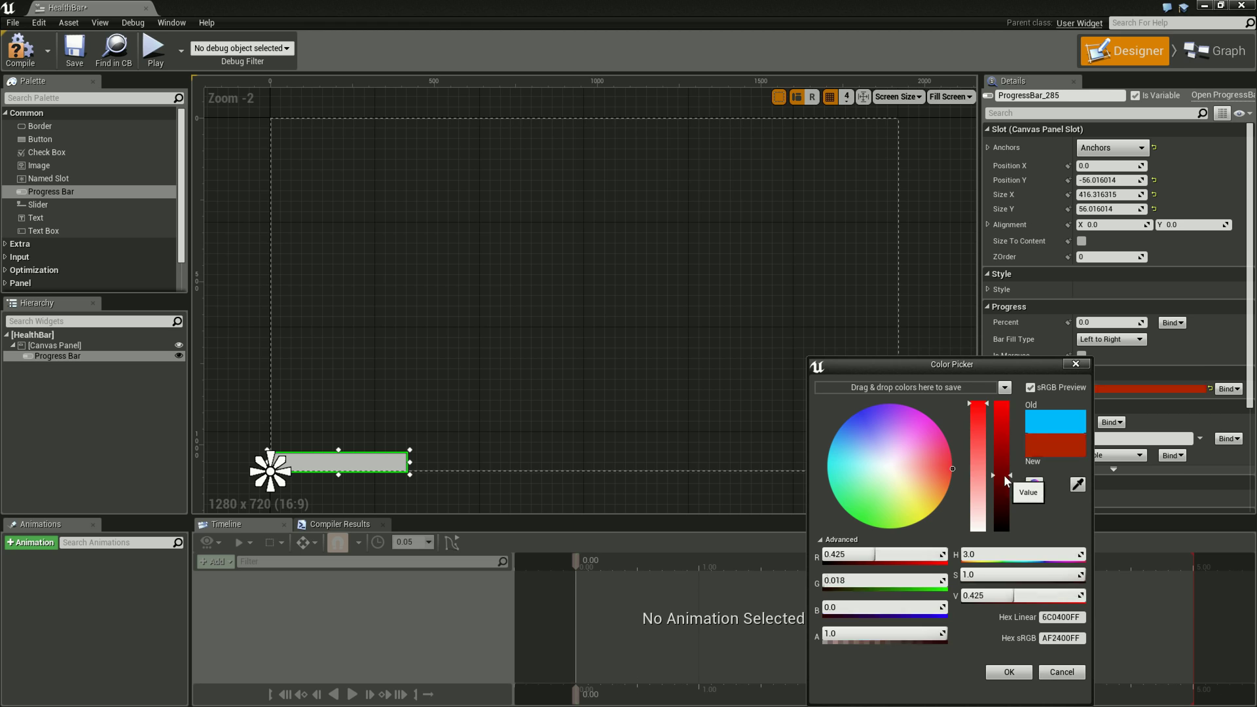
{"action": "left_click", "coordinate": [1027, 673]}
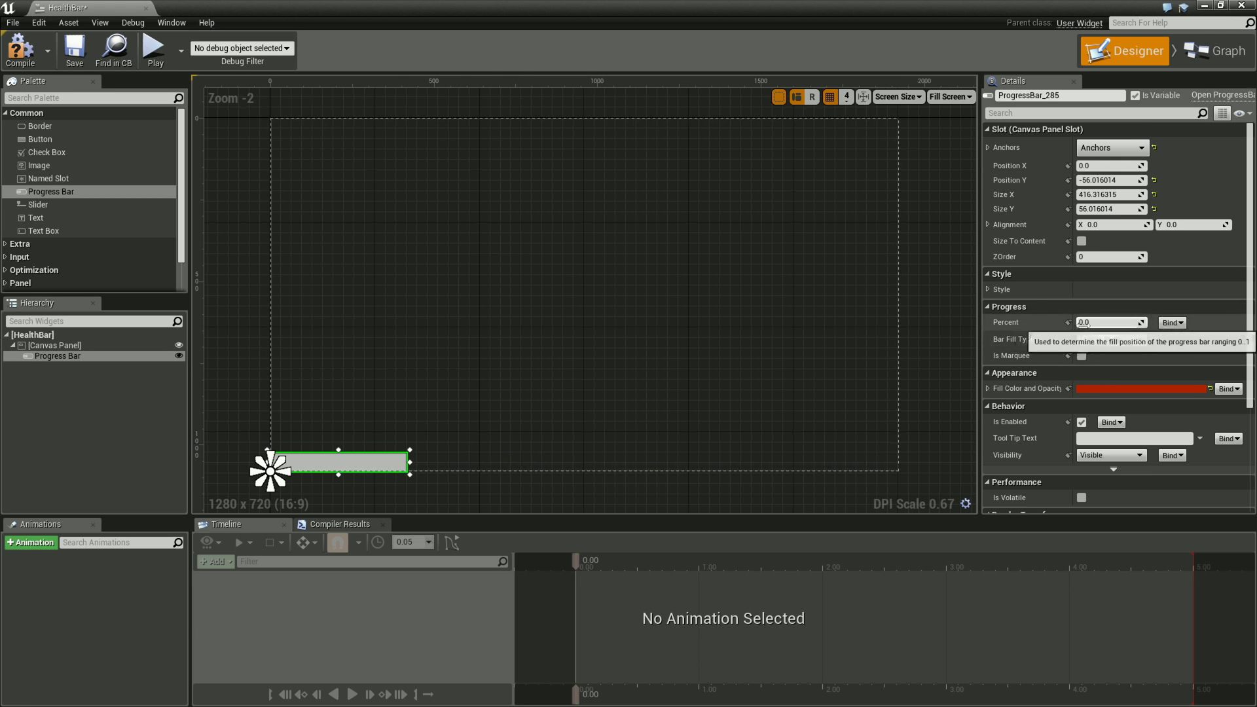
{"action": "left_click", "coordinate": [1086, 323]}
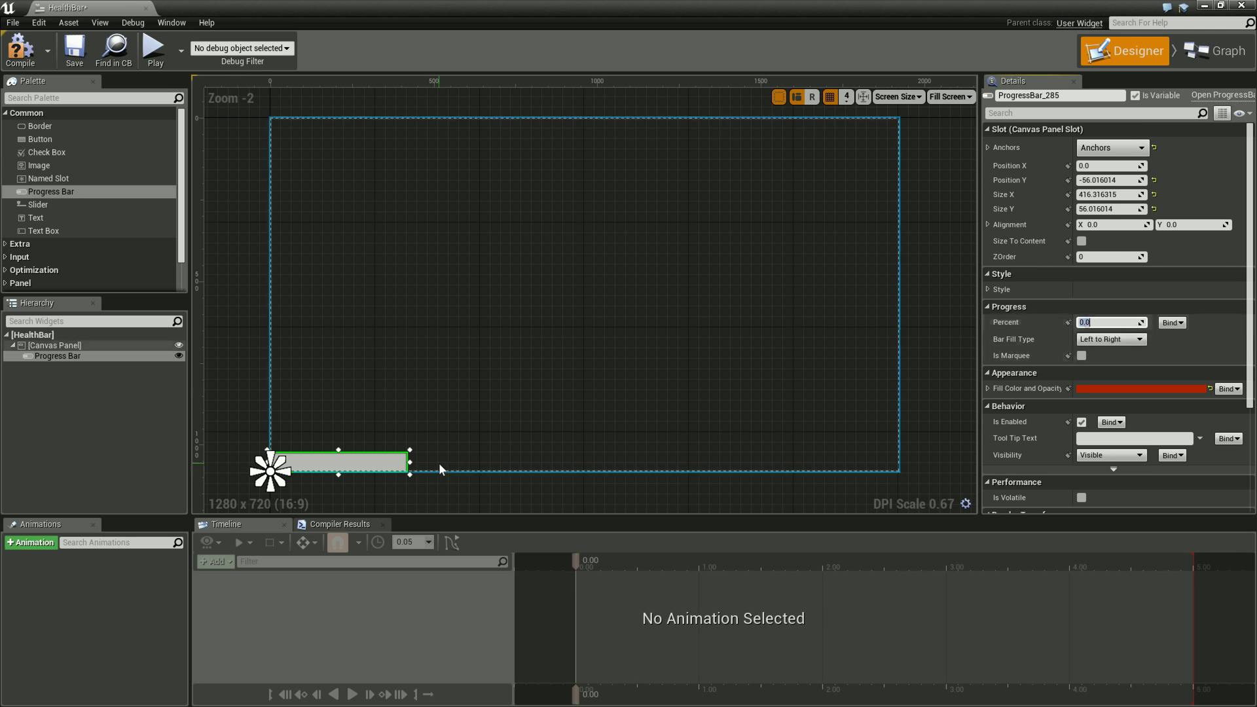
{"action": "type", "text": "100"}
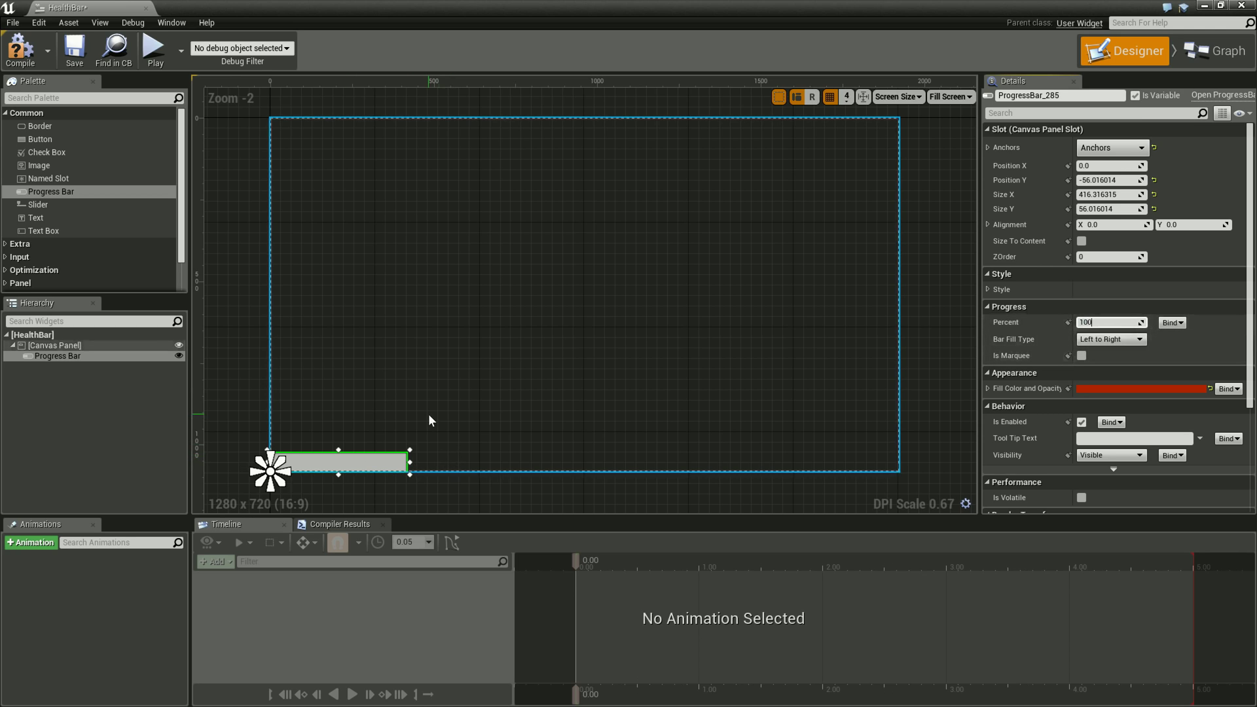
{"action": "key", "text": "Return"}
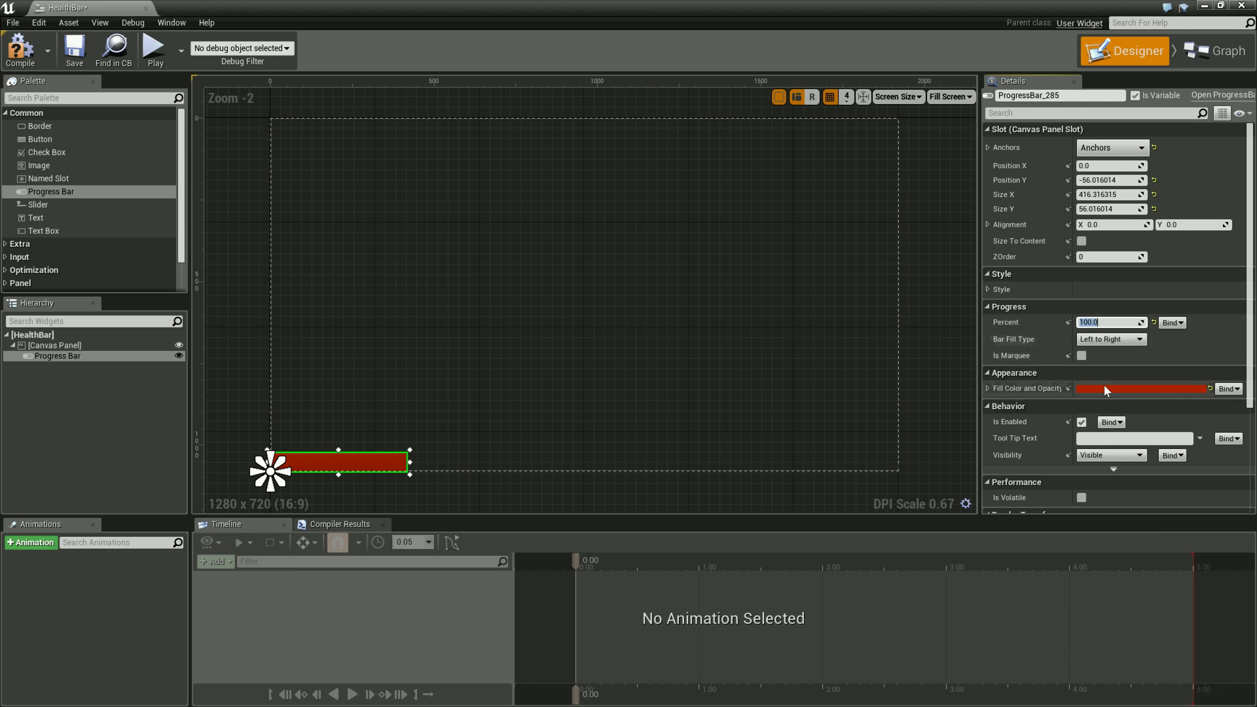
{"action": "type", "text": "0"}
{"action": "key", "text": "Return"}
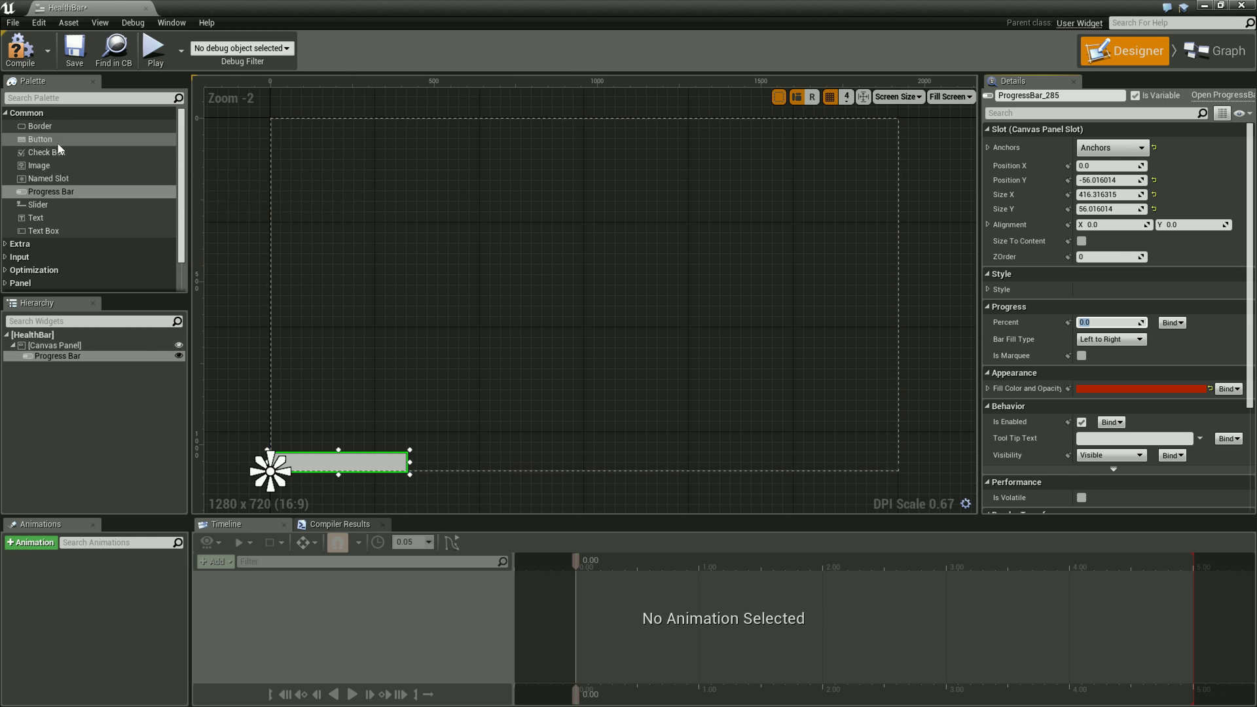
{"action": "left_click_drag", "start_coordinate": [57, 141], "coordinate": [614, 215]}
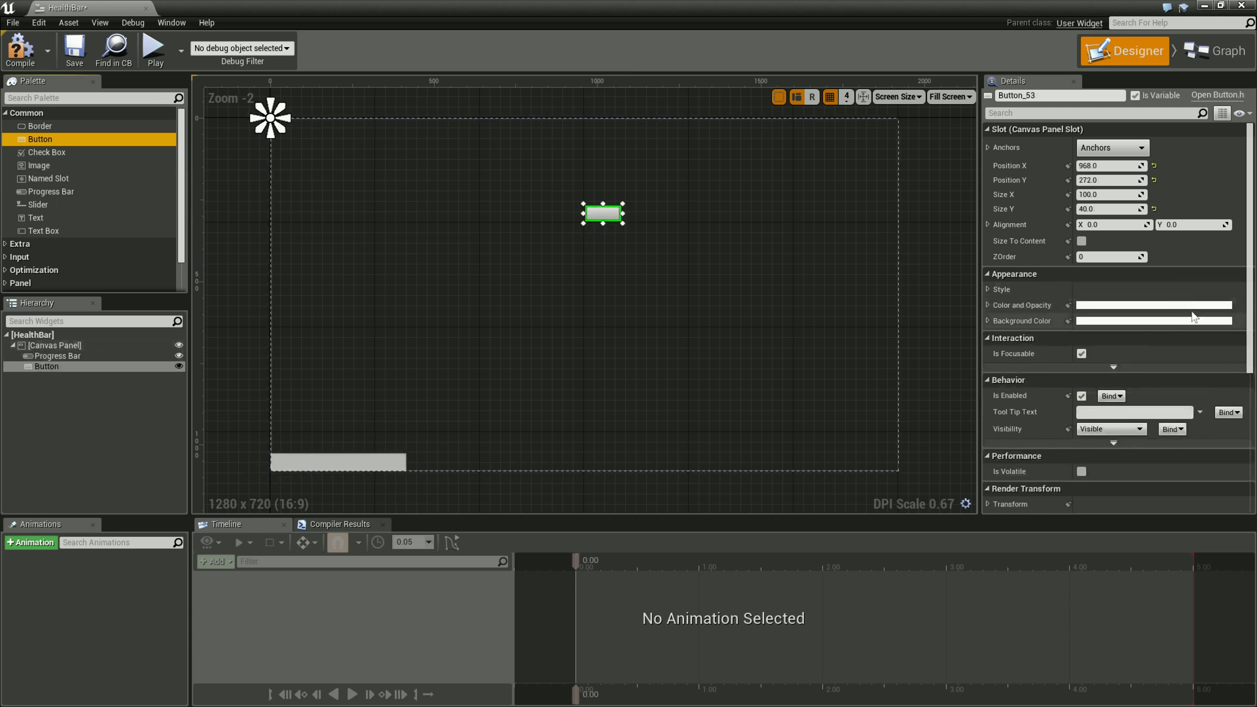
{"action": "scroll", "coordinate": [1152, 308], "scroll_direction": "down", "scroll_amount": 1}
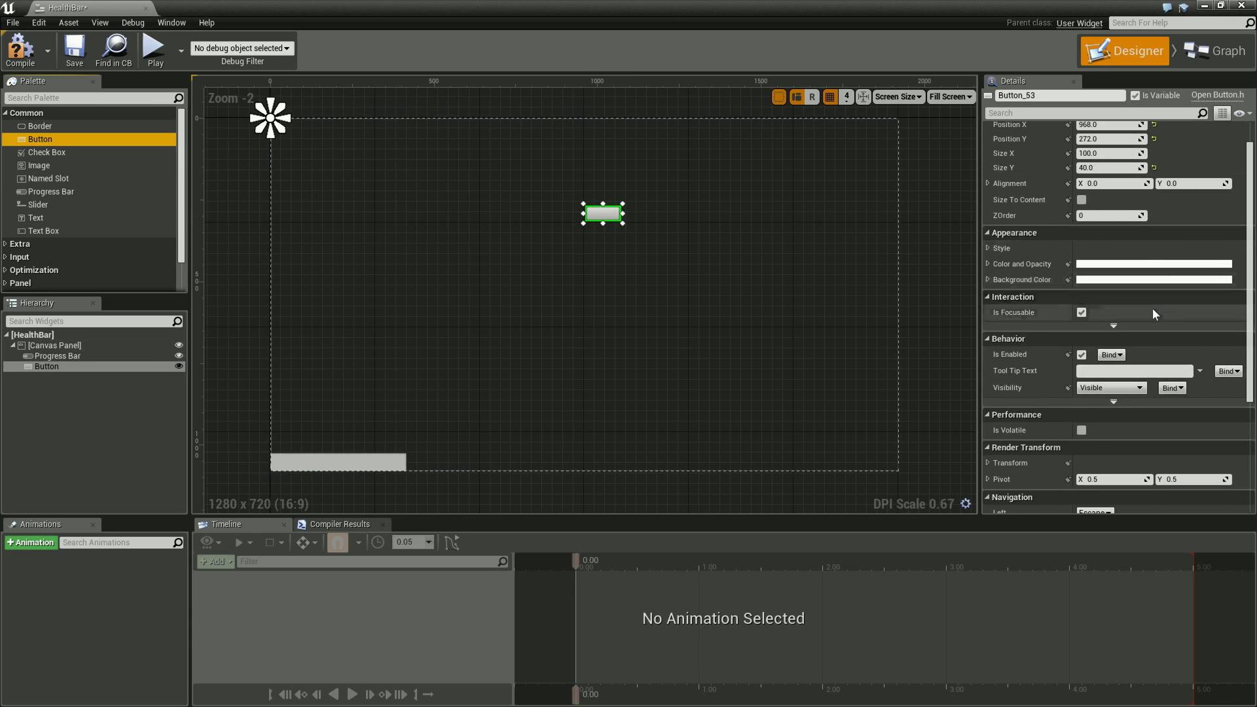
{"action": "scroll", "coordinate": [1111, 372], "scroll_direction": "down", "scroll_amount": 1}
{"action": "scroll", "coordinate": [1109, 371], "scroll_direction": "down", "scroll_amount": 1}
{"action": "scroll", "coordinate": [1196, 293], "scroll_direction": "down", "scroll_amount": 1}
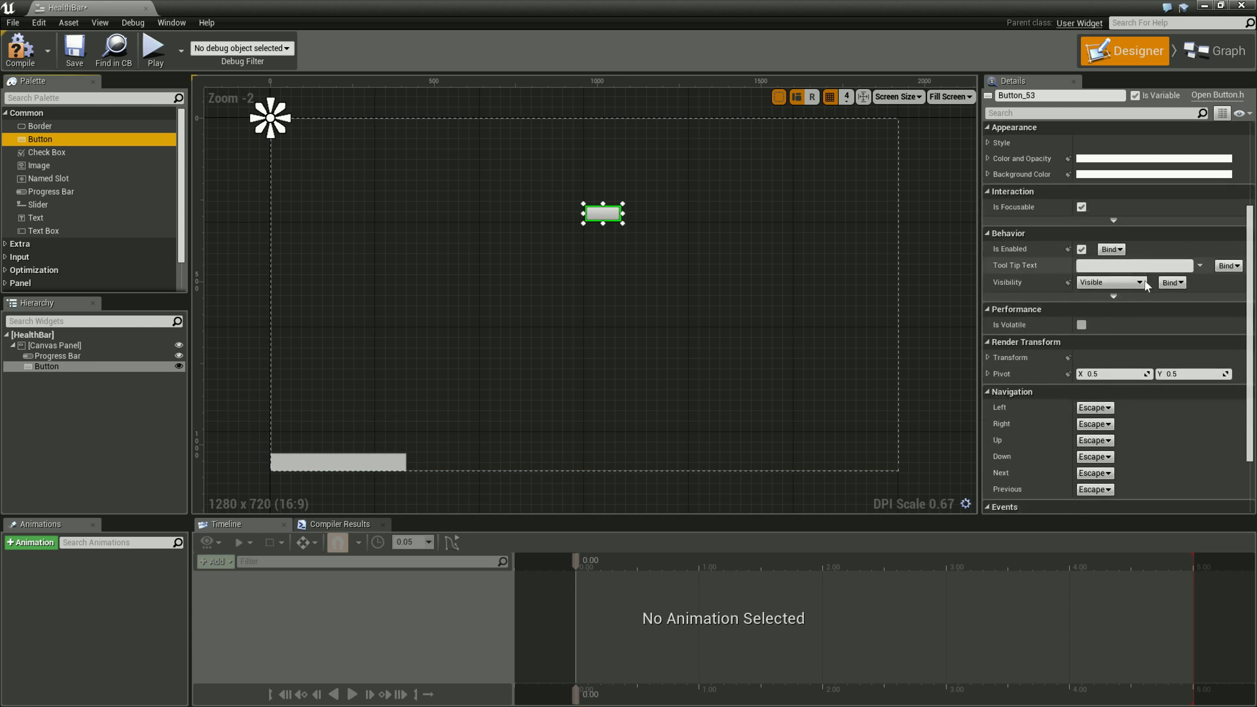
{"action": "scroll", "coordinate": [1176, 290], "scroll_direction": "down", "scroll_amount": 2}
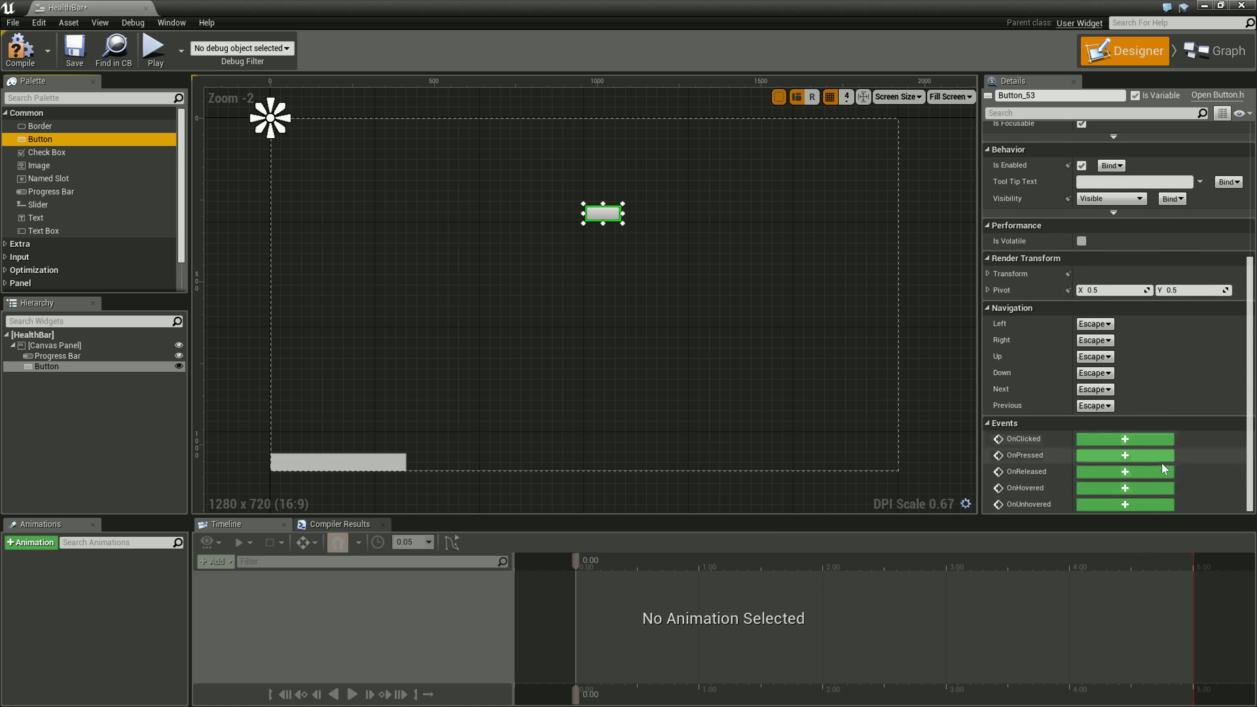
{"action": "right_click", "coordinate": [608, 219]}
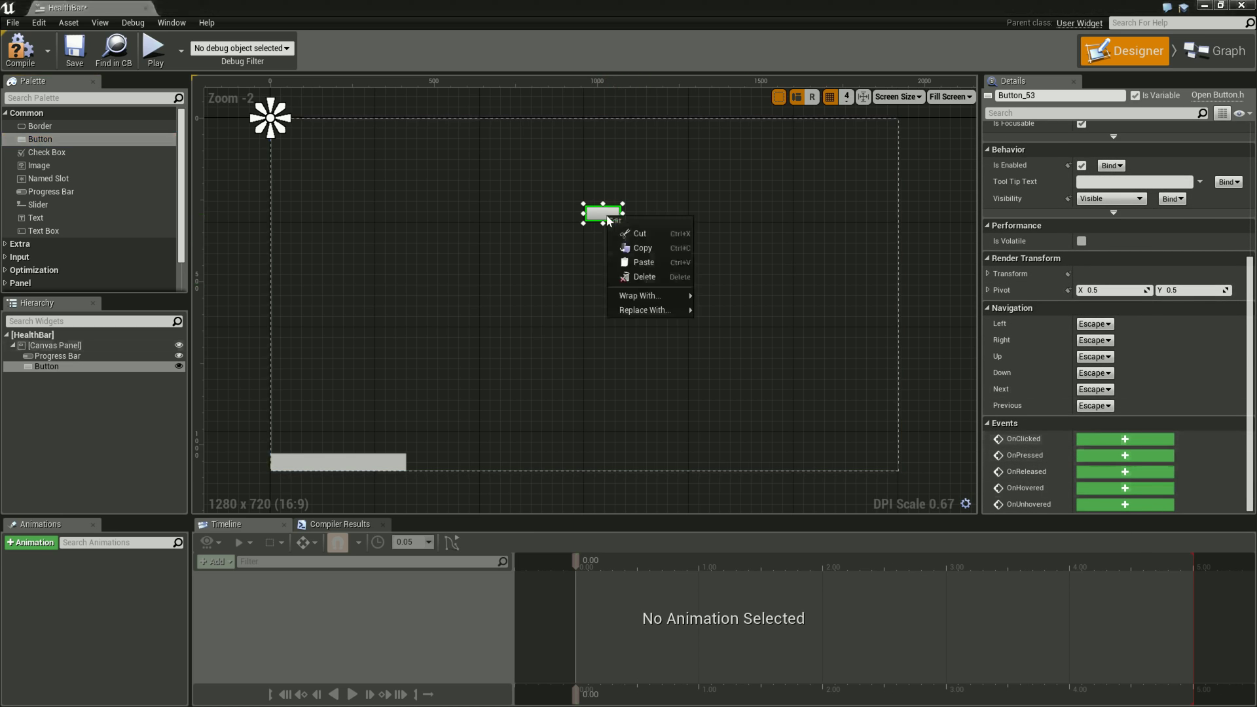
{"action": "left_click", "coordinate": [656, 274]}
{"action": "left_click", "coordinate": [336, 460]}
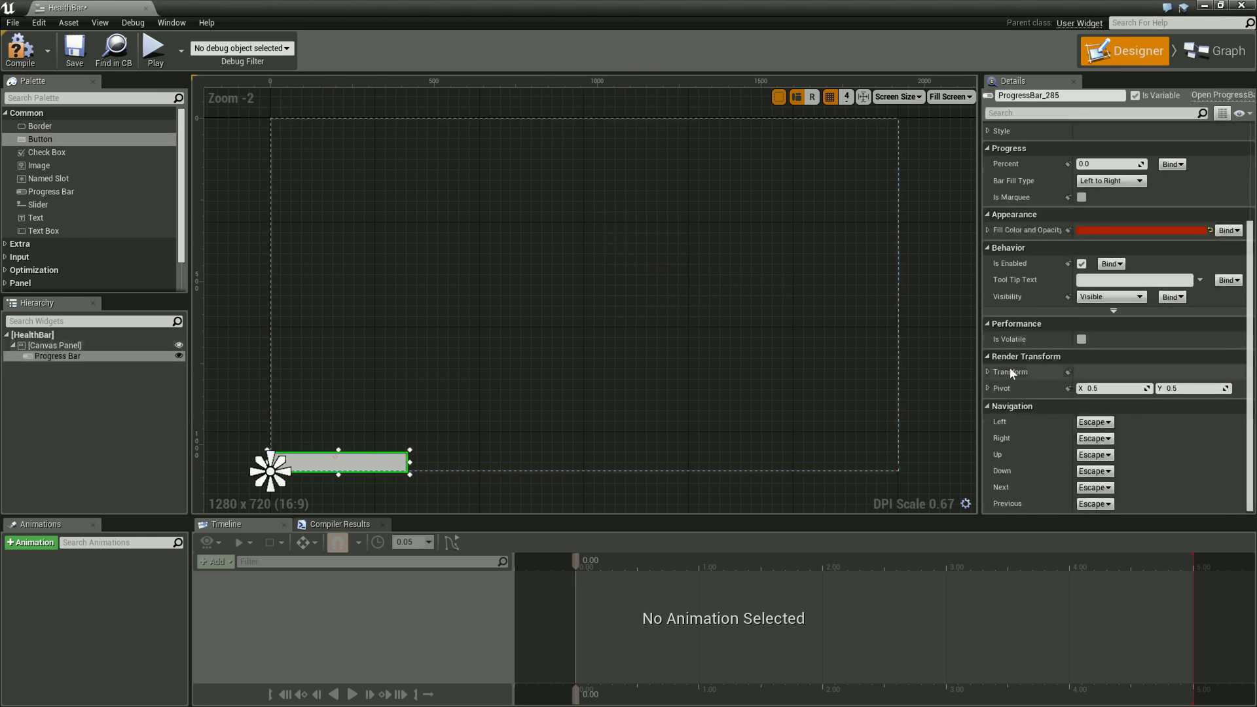
{"action": "scroll", "coordinate": [1153, 315], "scroll_direction": "up", "scroll_amount": 1}
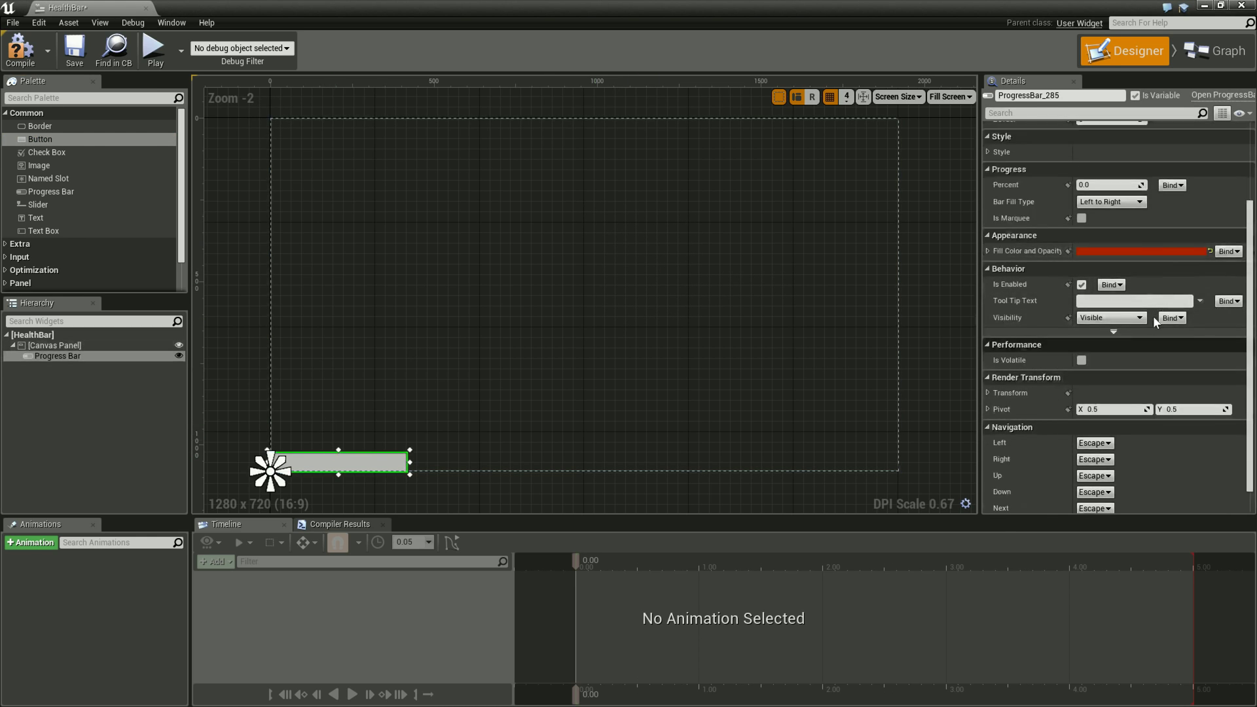
{"action": "scroll", "coordinate": [1153, 321], "scroll_direction": "up", "scroll_amount": 4}
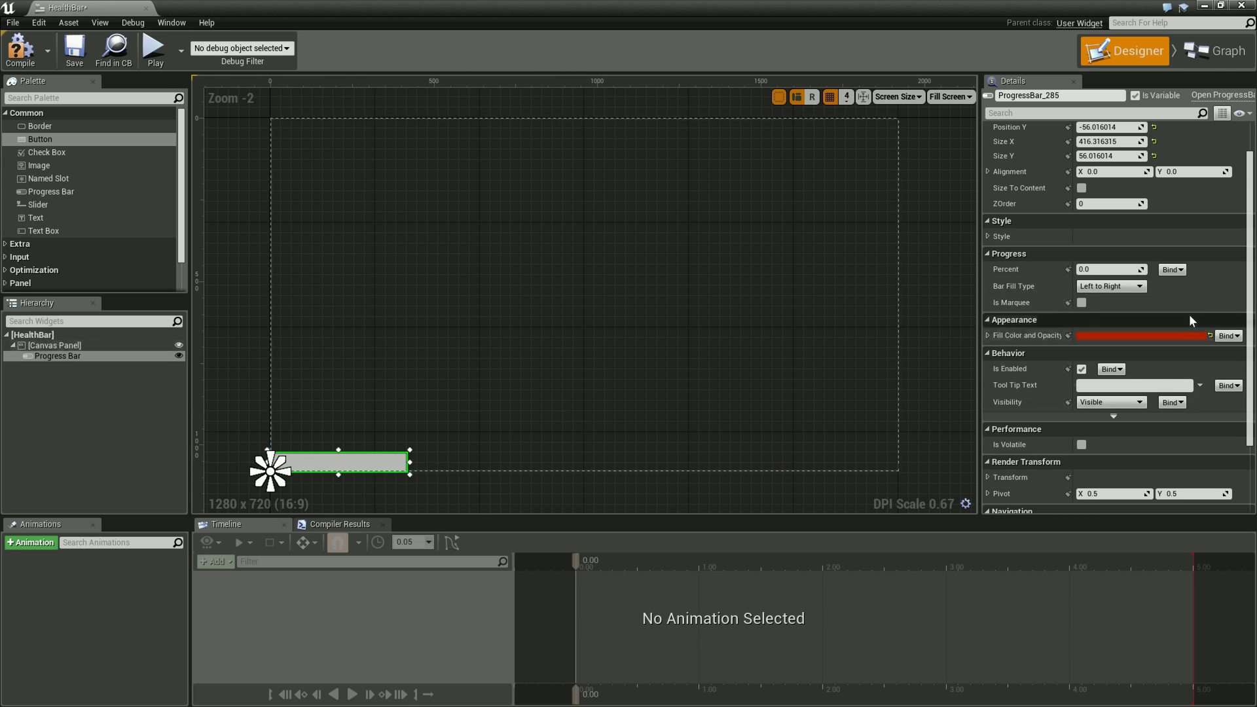
Create a Percent binding function, rearrange its nodes, then delete that first function.
{"action": "left_click", "coordinate": [1171, 269]}
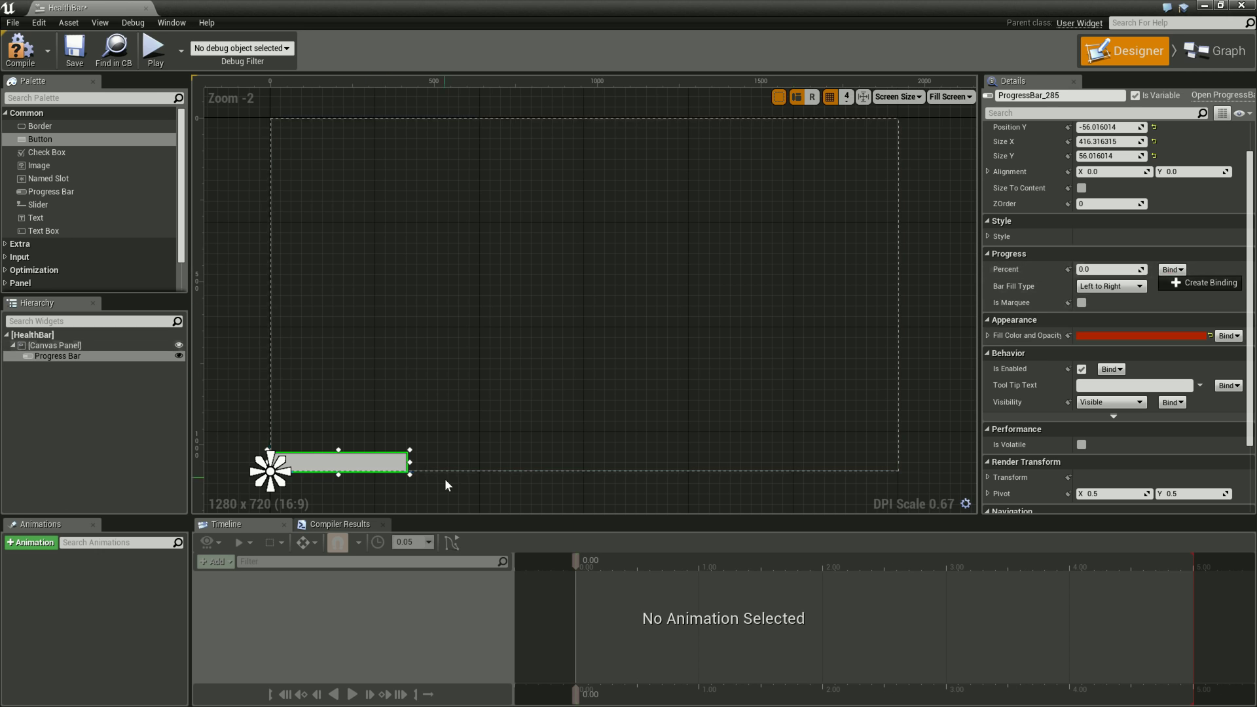
{"action": "left_click", "coordinate": [1210, 283]}
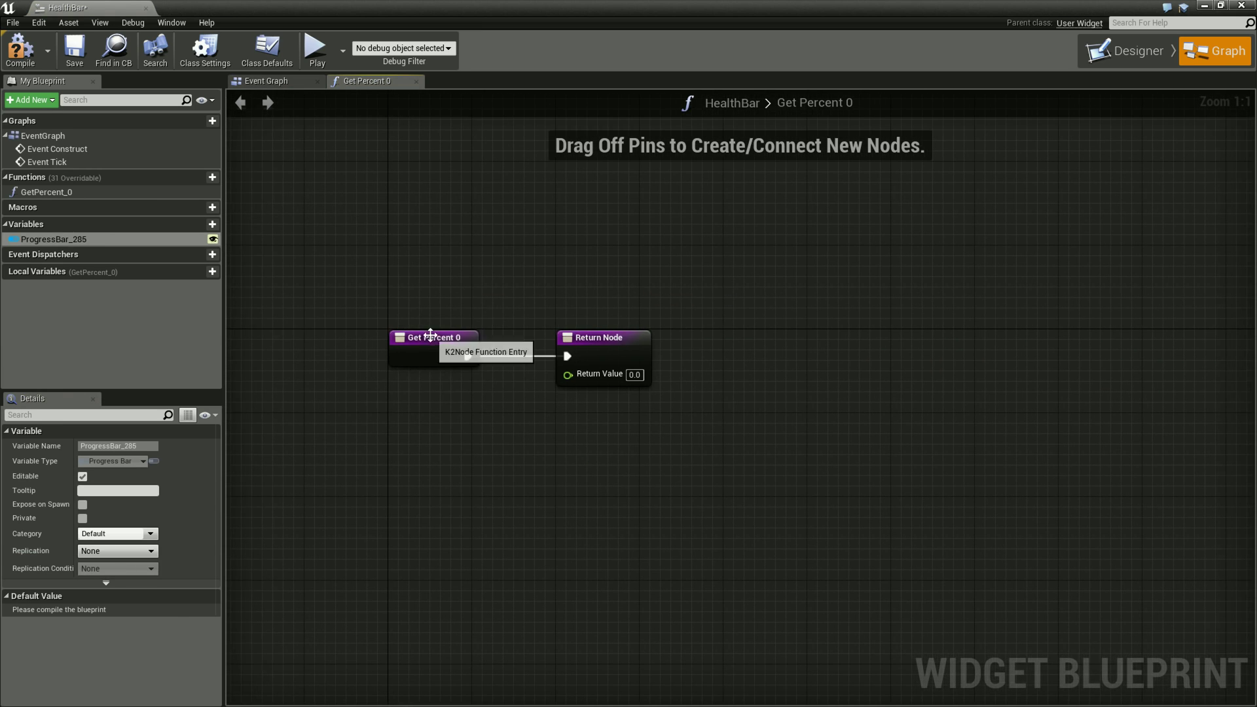
{"action": "left_click_drag", "start_coordinate": [425, 334], "coordinate": [373, 312]}
{"action": "left_click_drag", "start_coordinate": [613, 346], "coordinate": [844, 325]}
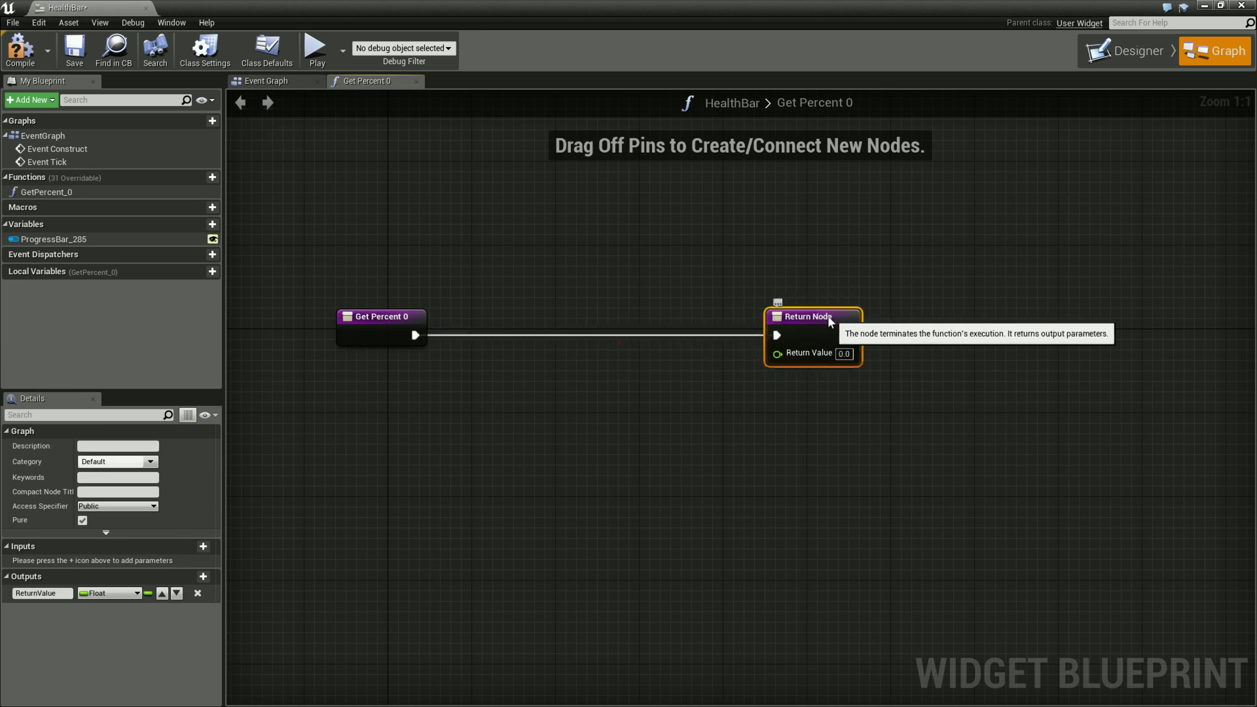
{"action": "left_click", "coordinate": [679, 491]}
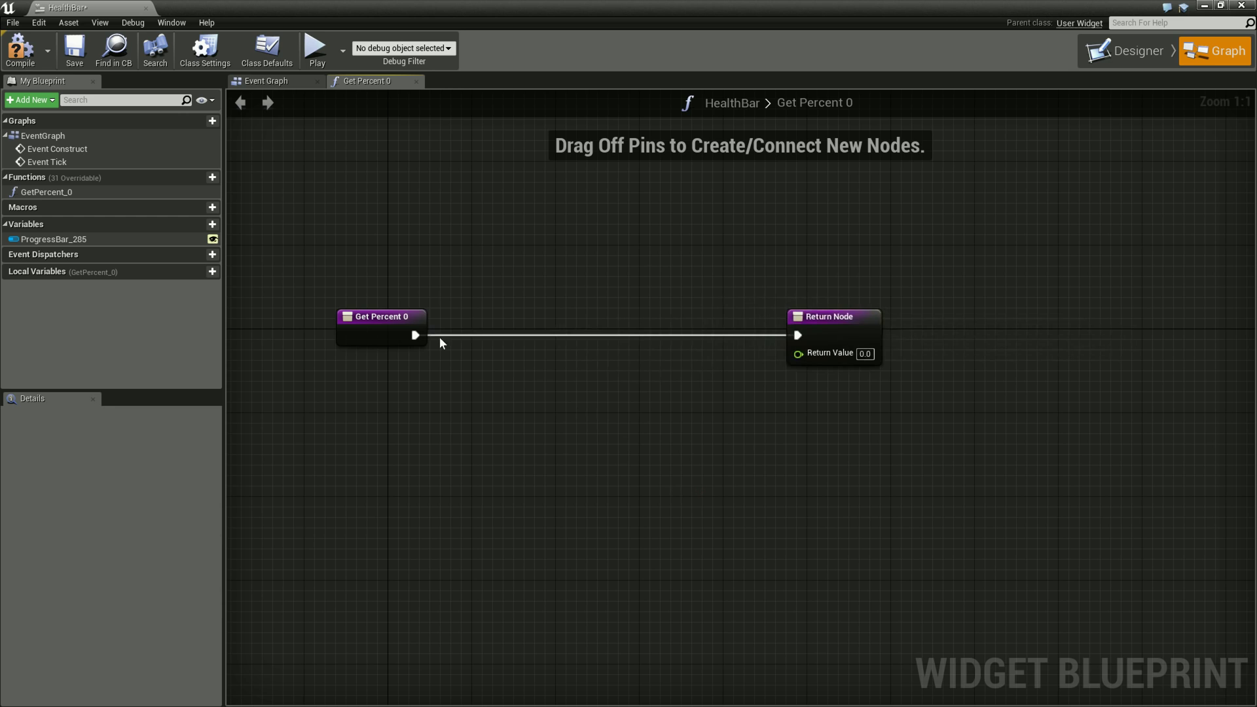
{"action": "left_click", "coordinate": [362, 335]}
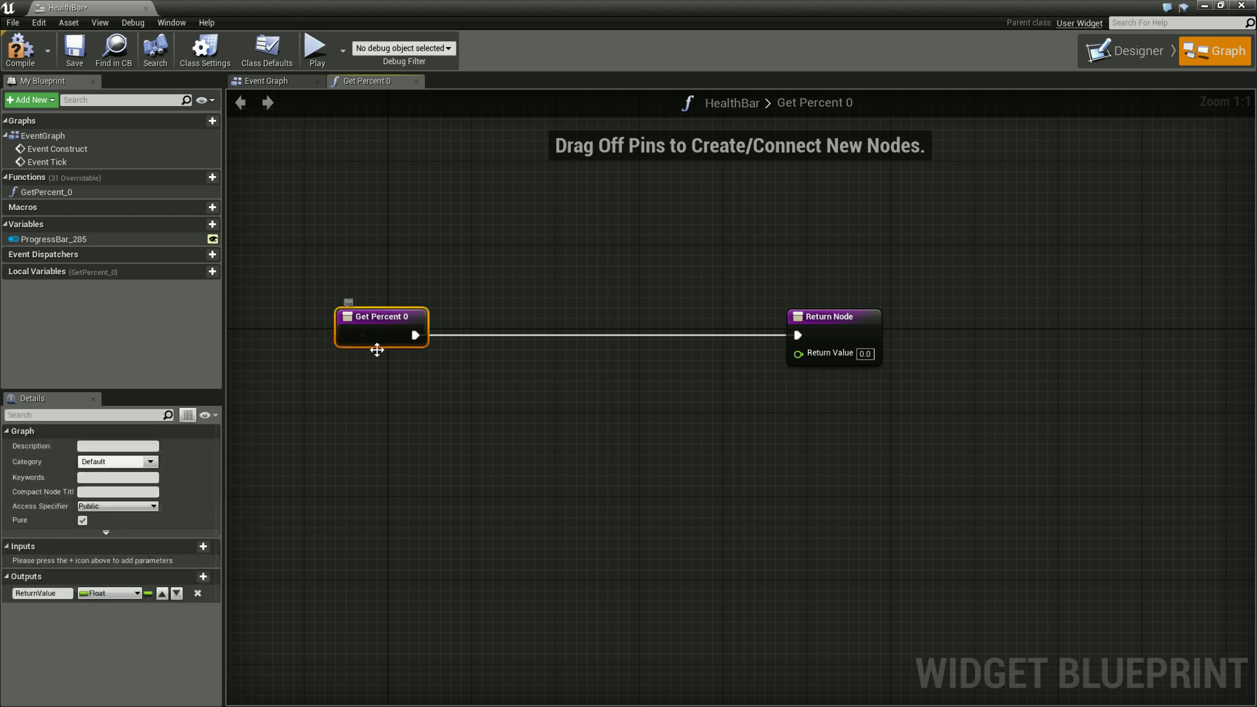
{"action": "right_click", "coordinate": [70, 190]}
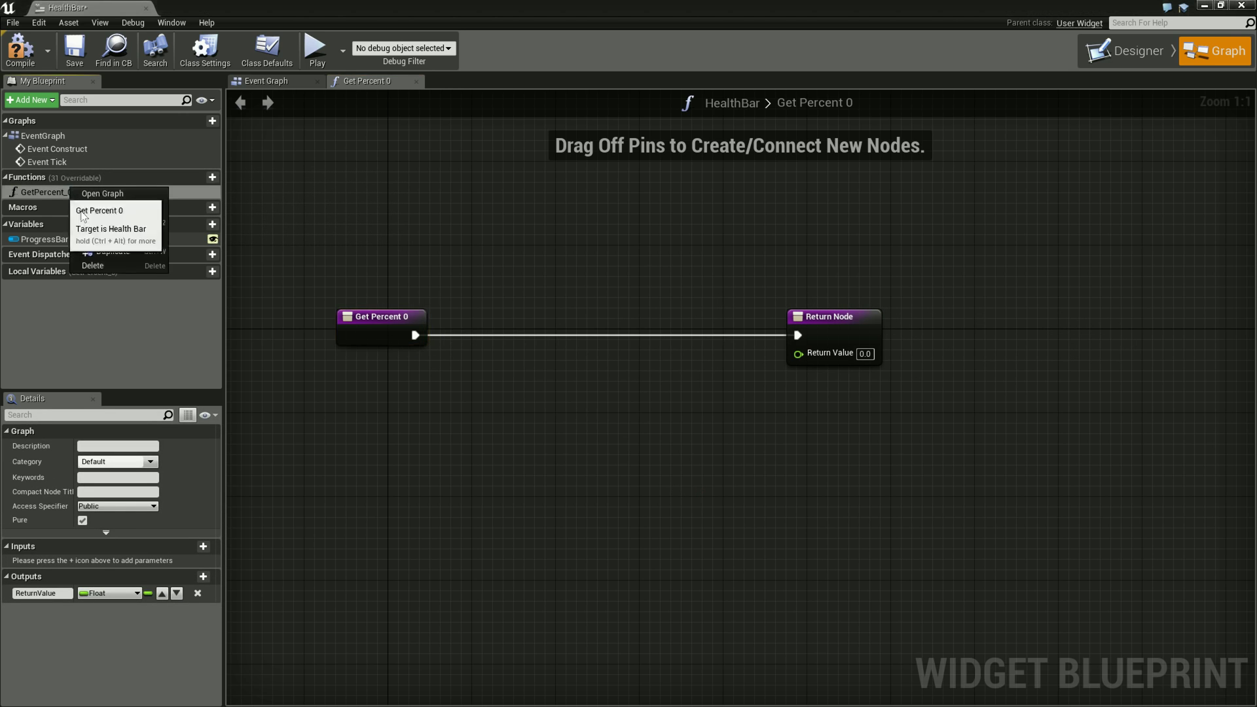
{"action": "left_click", "coordinate": [121, 263]}
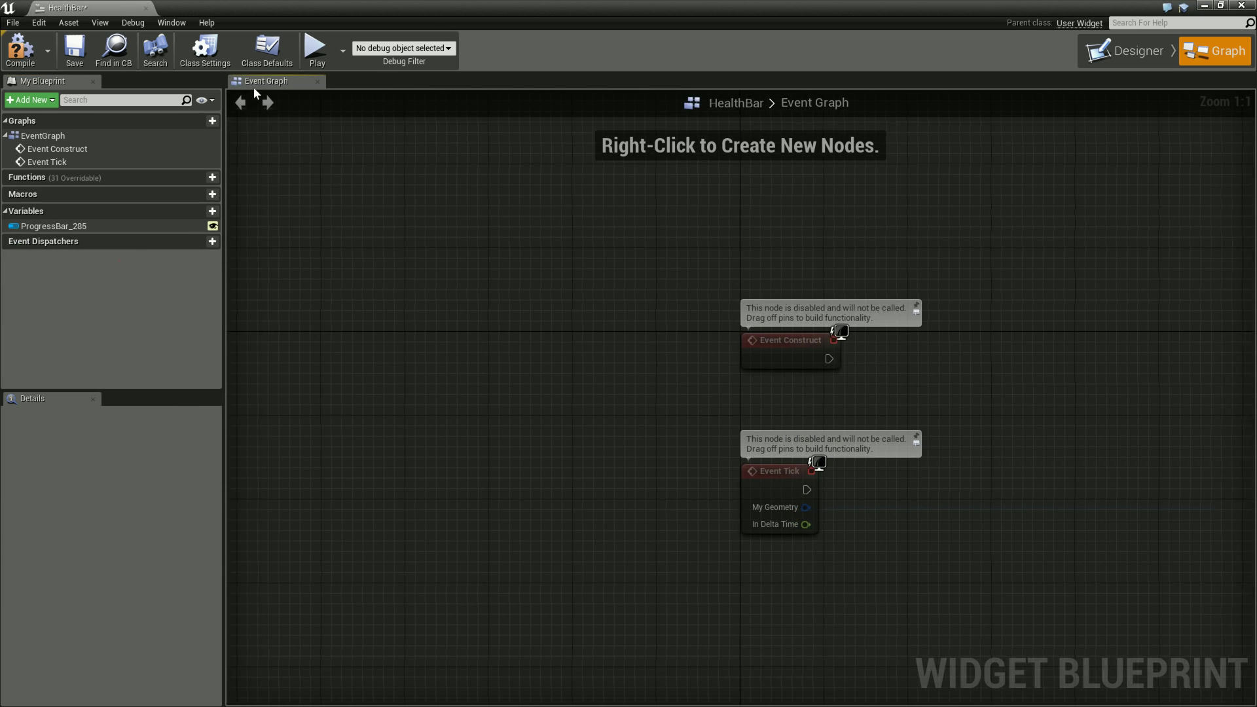
Create a fresh Percent binding, GetPercent_0, and view its function graph.
{"action": "left_click", "coordinate": [1139, 54]}
{"action": "left_click", "coordinate": [1191, 323]}
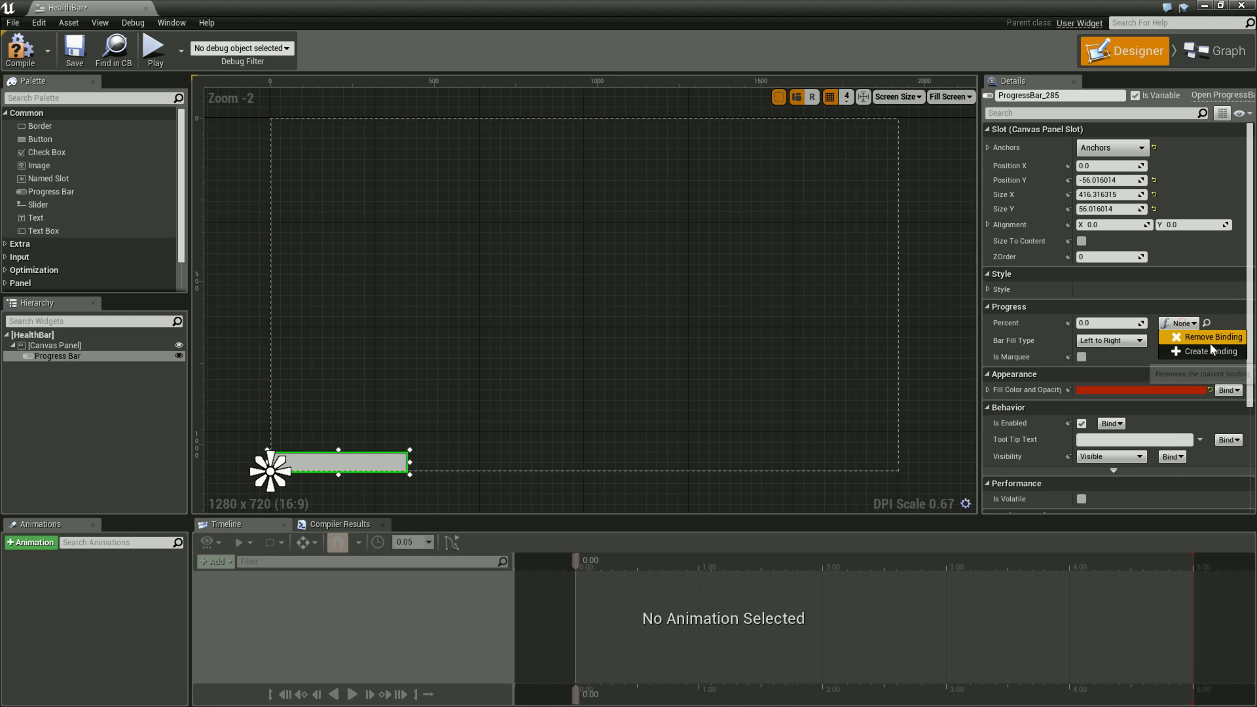
{"action": "left_click", "coordinate": [1204, 351]}
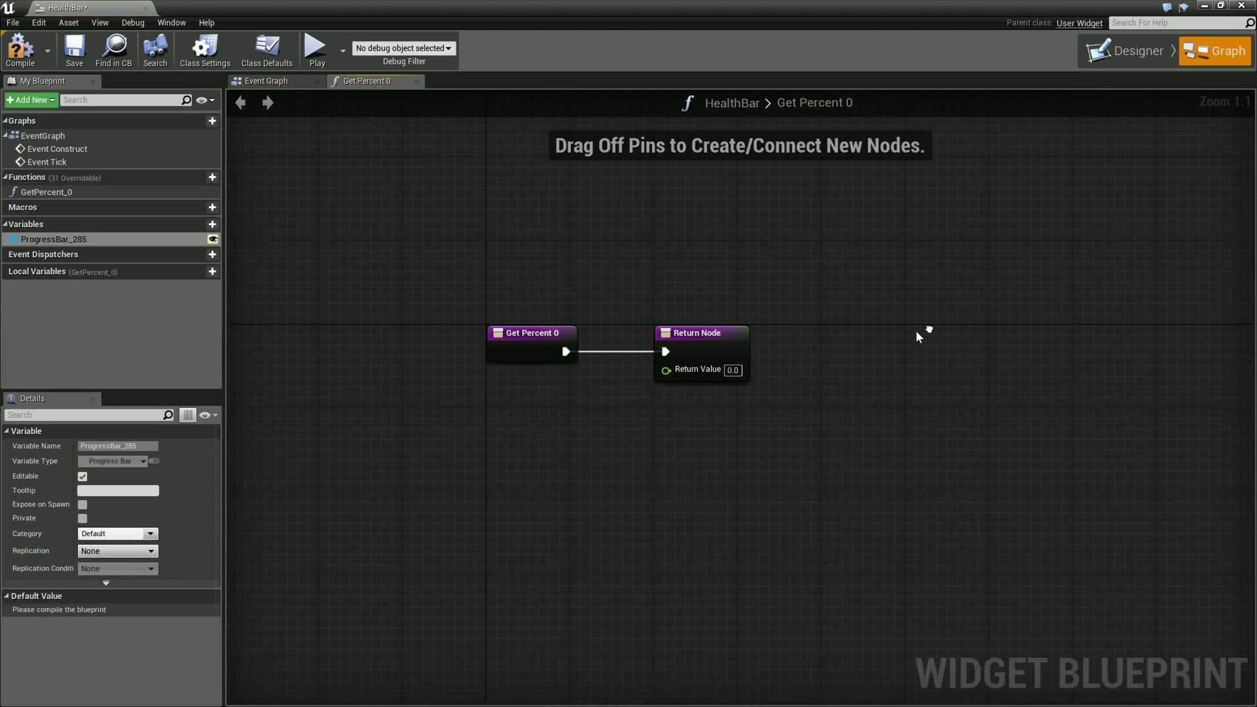
{"action": "left_click", "coordinate": [1125, 58]}
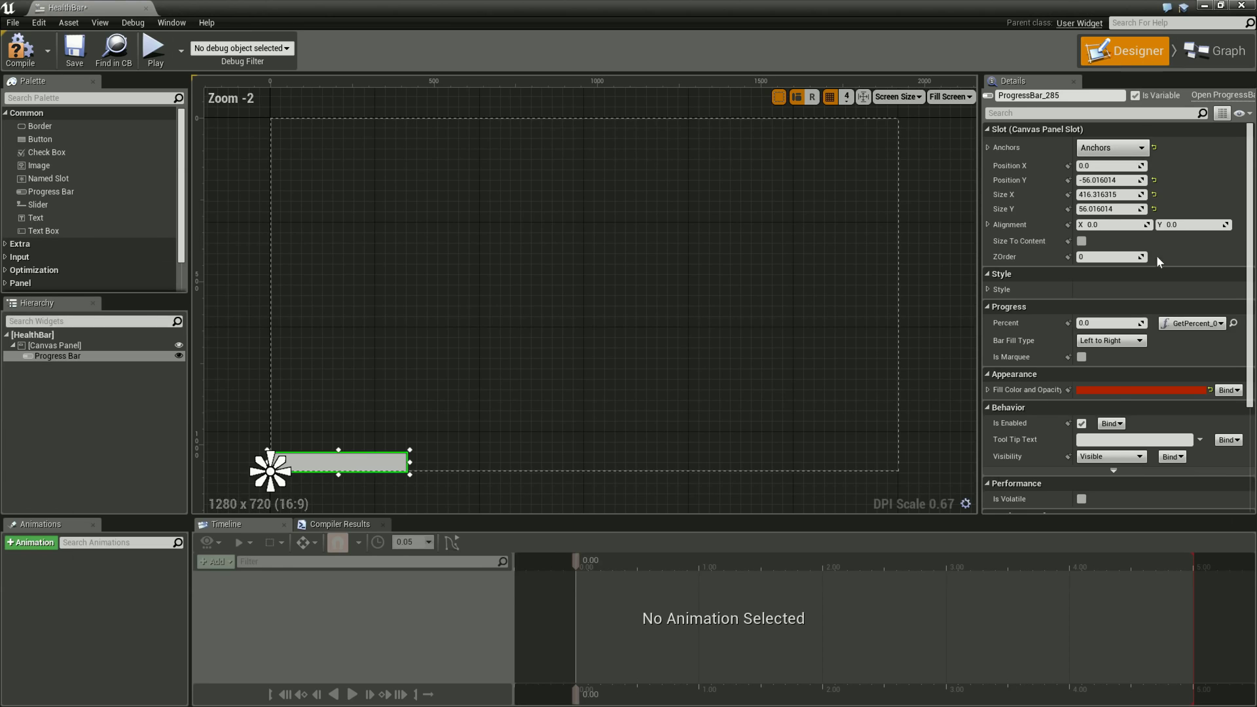
{"action": "left_click", "coordinate": [1216, 51]}
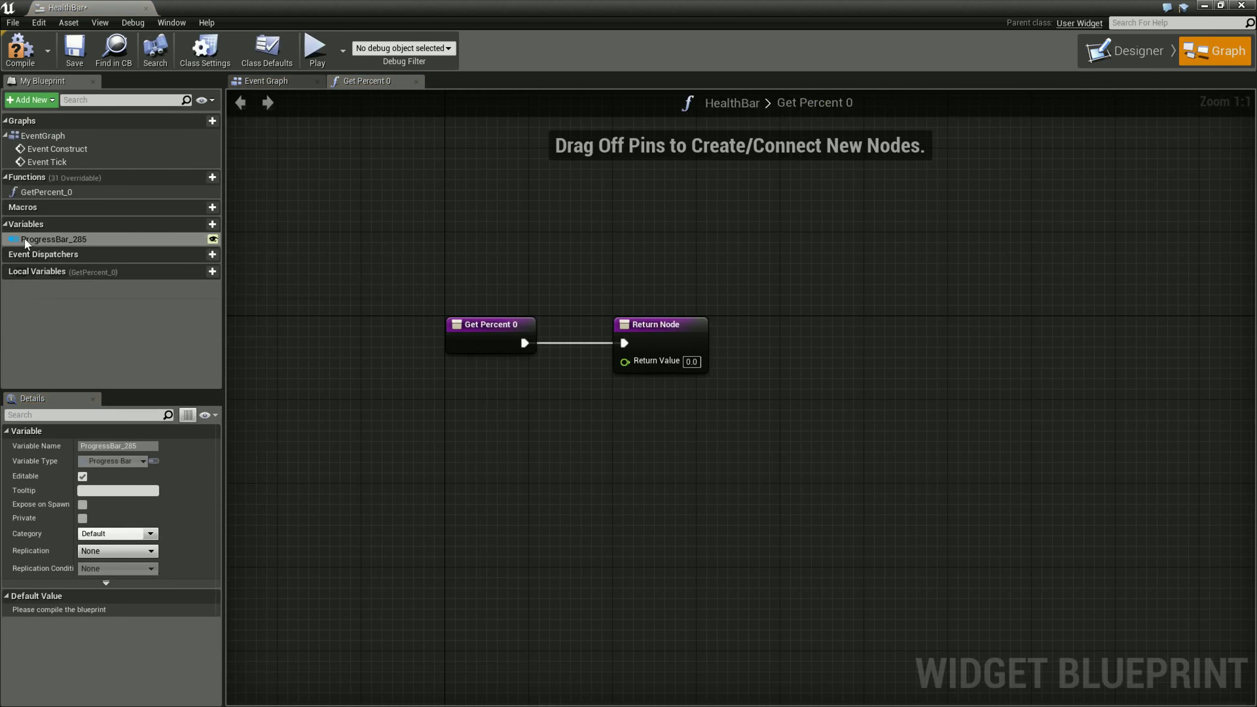
Rename the GetPercent_0 function to getPercentageHealth.
{"action": "left_click", "coordinate": [46, 194]}
{"action": "right_click", "coordinate": [45, 194]}
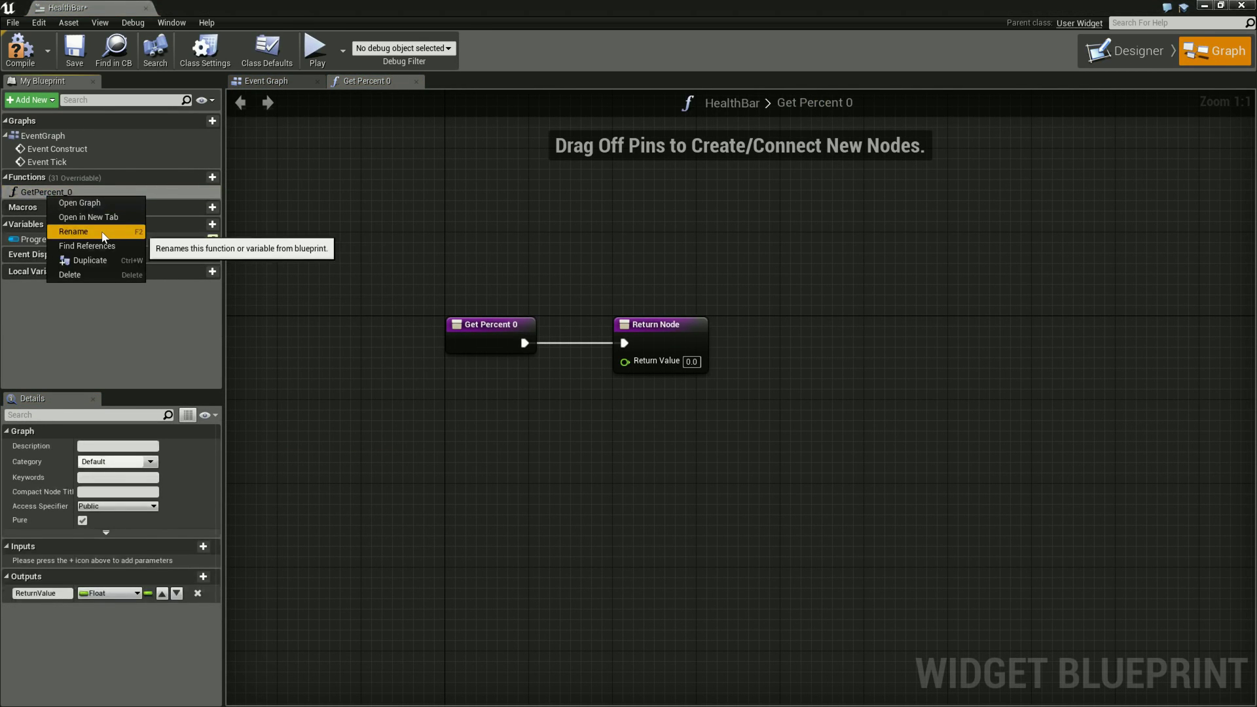
{"action": "left_click", "coordinate": [109, 237]}
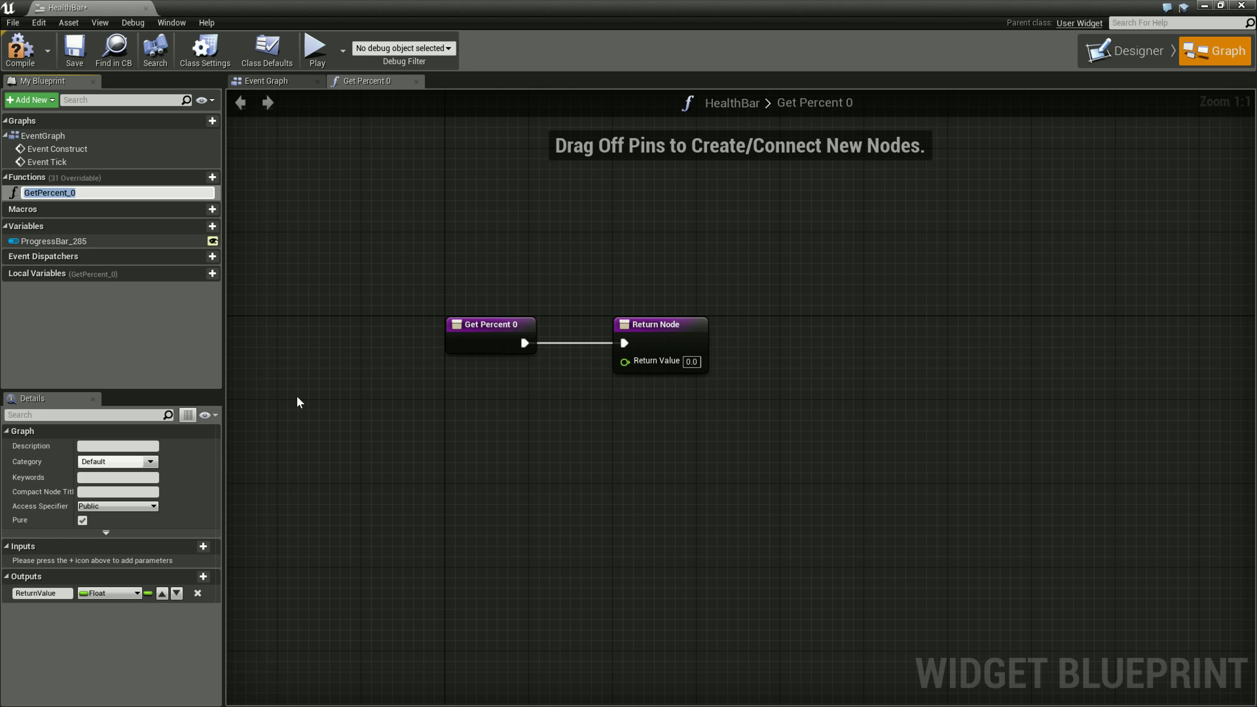
{"action": "type", "text": "Updat"}
{"action": "key", "text": "BackSpace"}
{"action": "key", "text": "BackSpace"}
{"action": "key", "text": "BackSpace"}
{"action": "key", "text": "BackSpace"}
{"action": "key", "text": "BackSpace"}
{"action": "type", "text": "g"}
{"action": "type", "text": "h"}
{"action": "key", "text": "Return"}
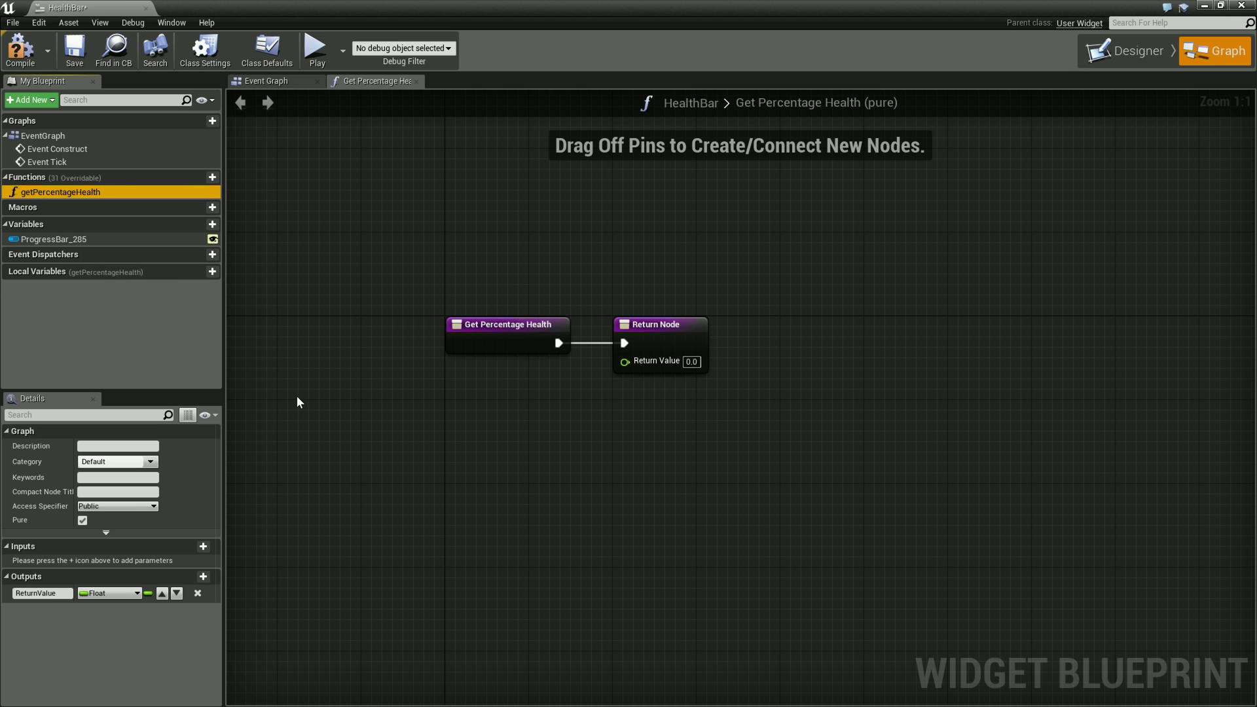
Move the Return Node far to the right in the function graph.
{"action": "right_click_drag", "start_coordinate": [576, 500], "coordinate": [533, 480]}
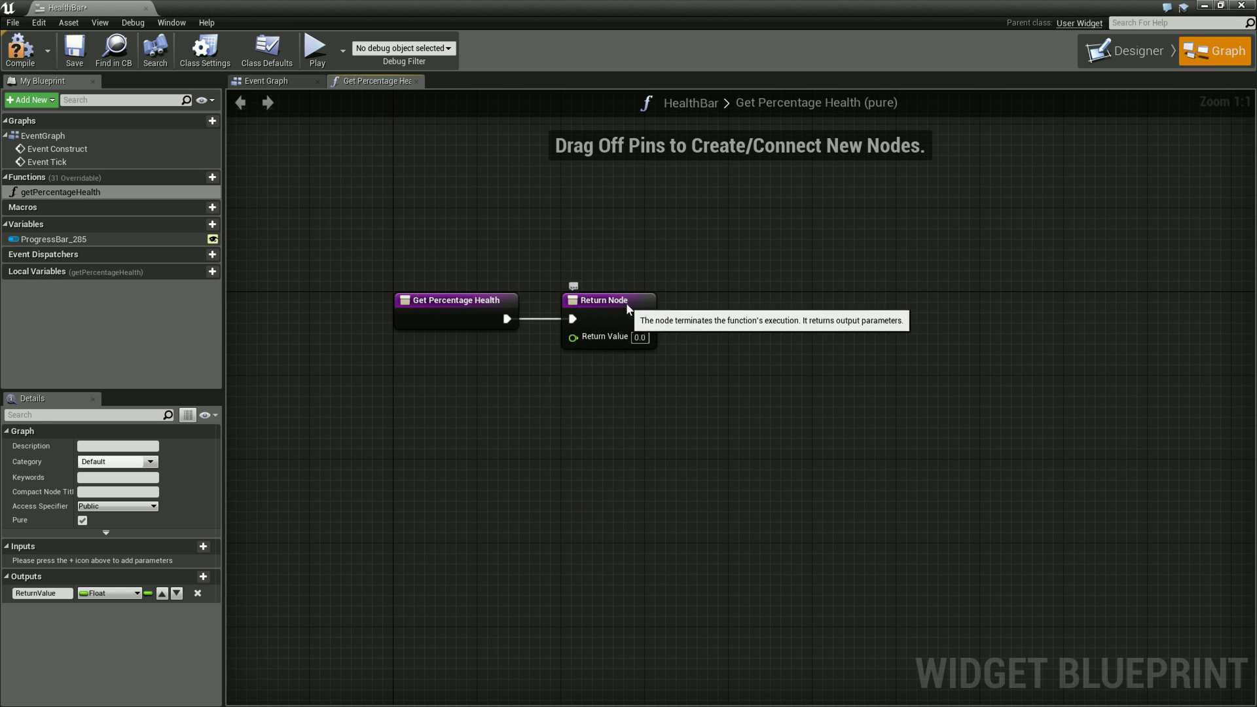
{"action": "left_click_drag", "start_coordinate": [627, 302], "coordinate": [1022, 302]}
{"action": "right_click_drag", "start_coordinate": [952, 422], "coordinate": [866, 403]}
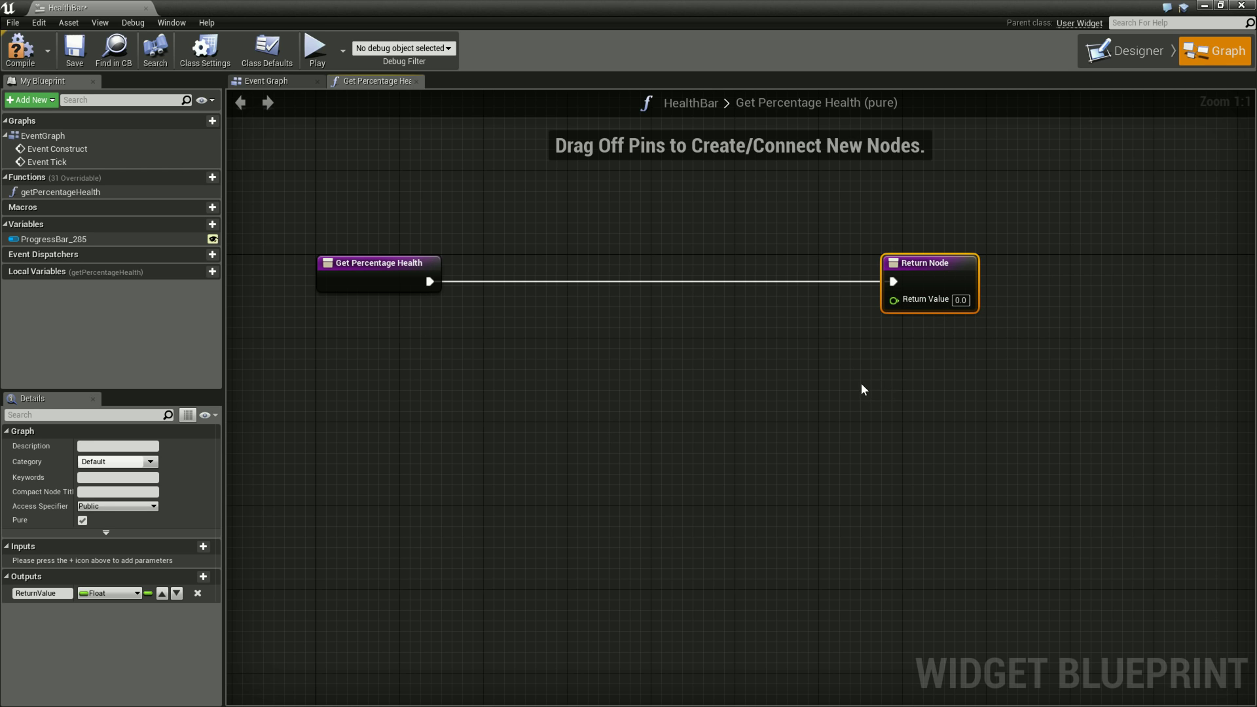
{"action": "right_click_drag", "start_coordinate": [805, 413], "coordinate": [871, 364]}
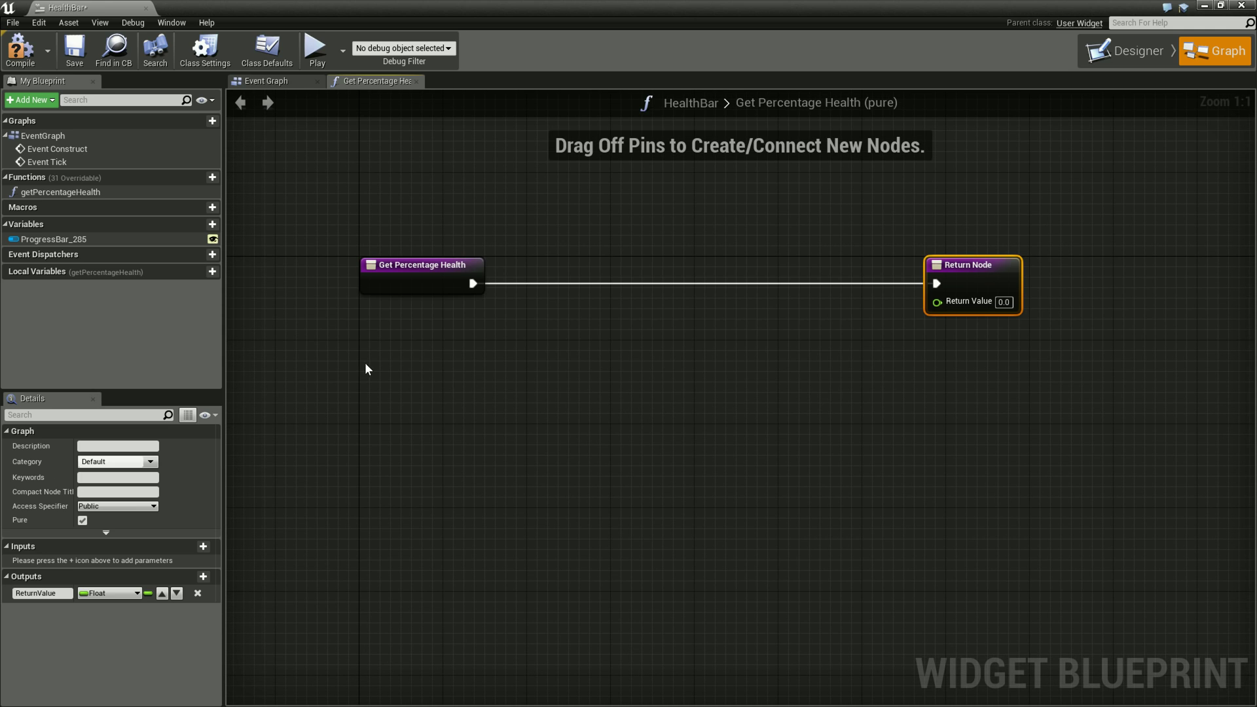
Add a Get Player Character node found by searching 'get player'.
{"action": "right_click", "coordinate": [461, 343]}
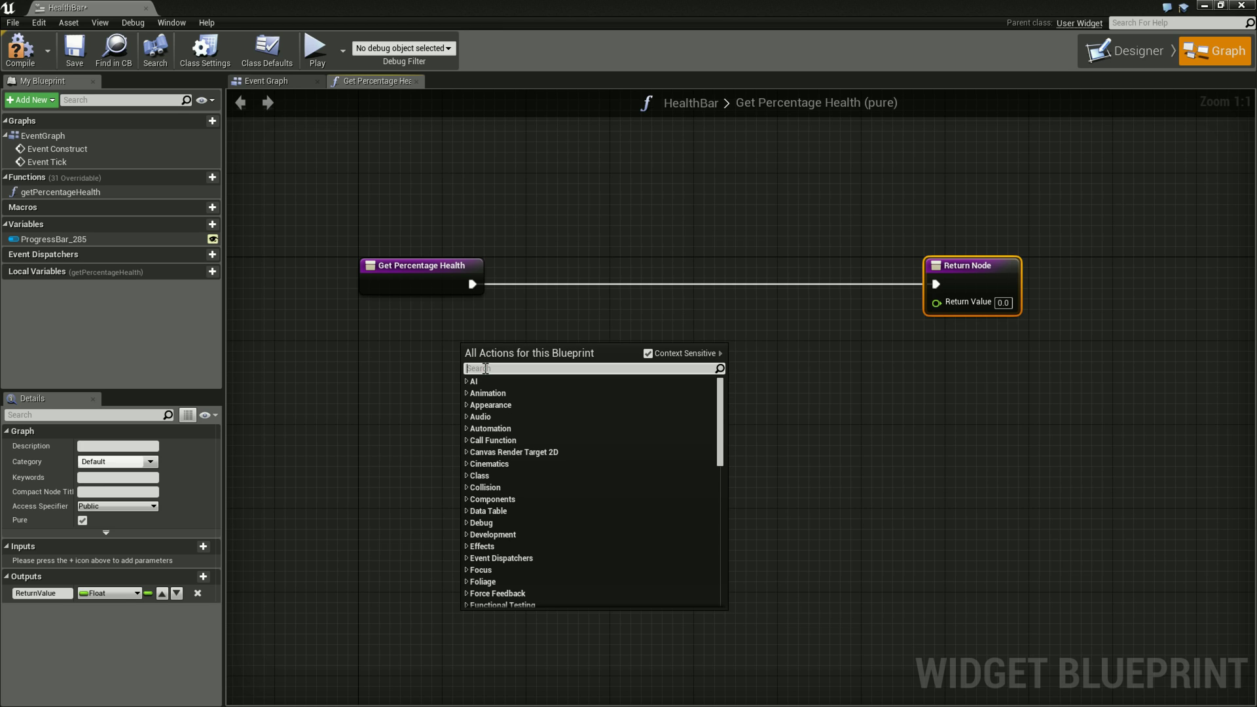
{"action": "type", "text": "get player"}
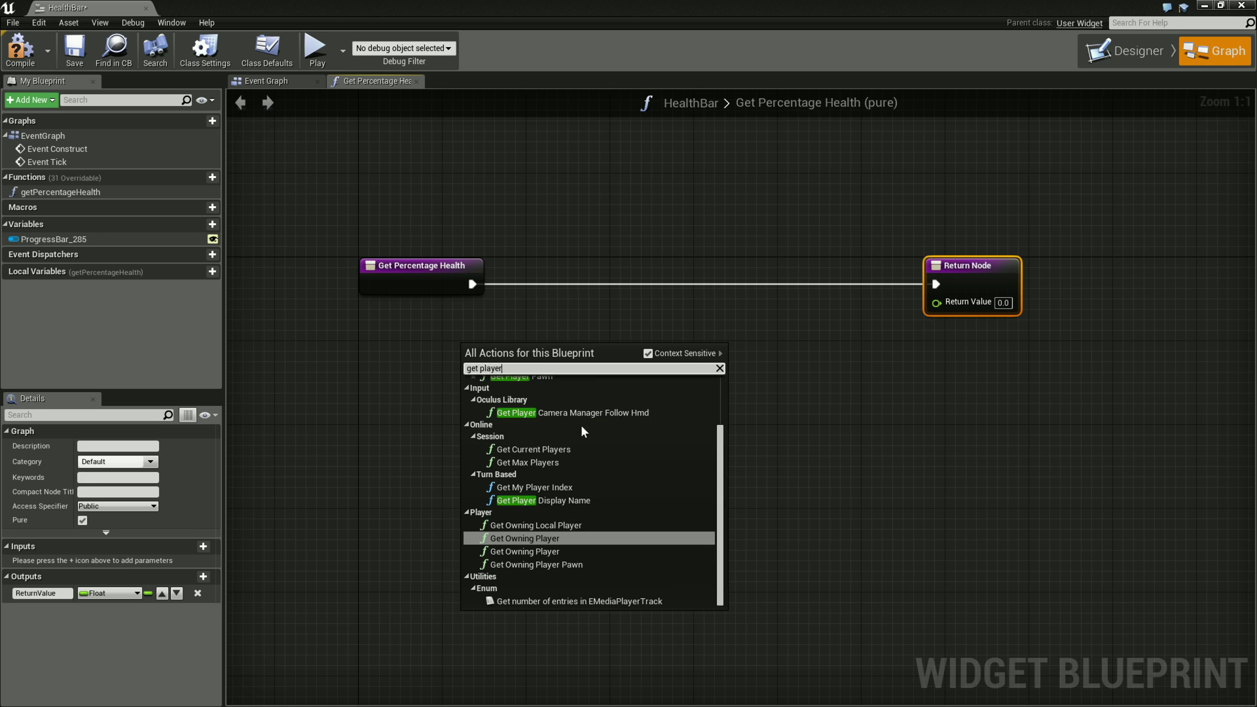
{"action": "scroll", "coordinate": [699, 489], "scroll_direction": "up", "scroll_amount": 1}
{"action": "scroll", "coordinate": [699, 490], "scroll_direction": "up", "scroll_amount": 1}
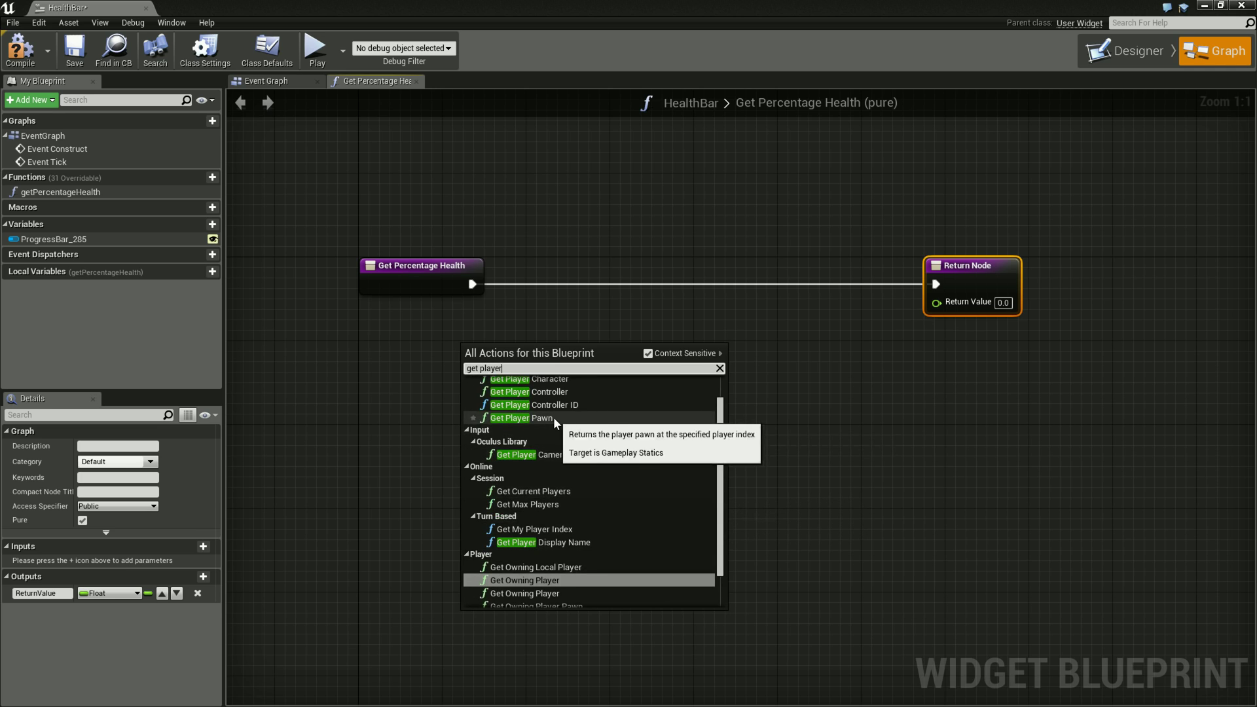
{"action": "scroll", "coordinate": [553, 417], "scroll_direction": "up", "scroll_amount": 1}
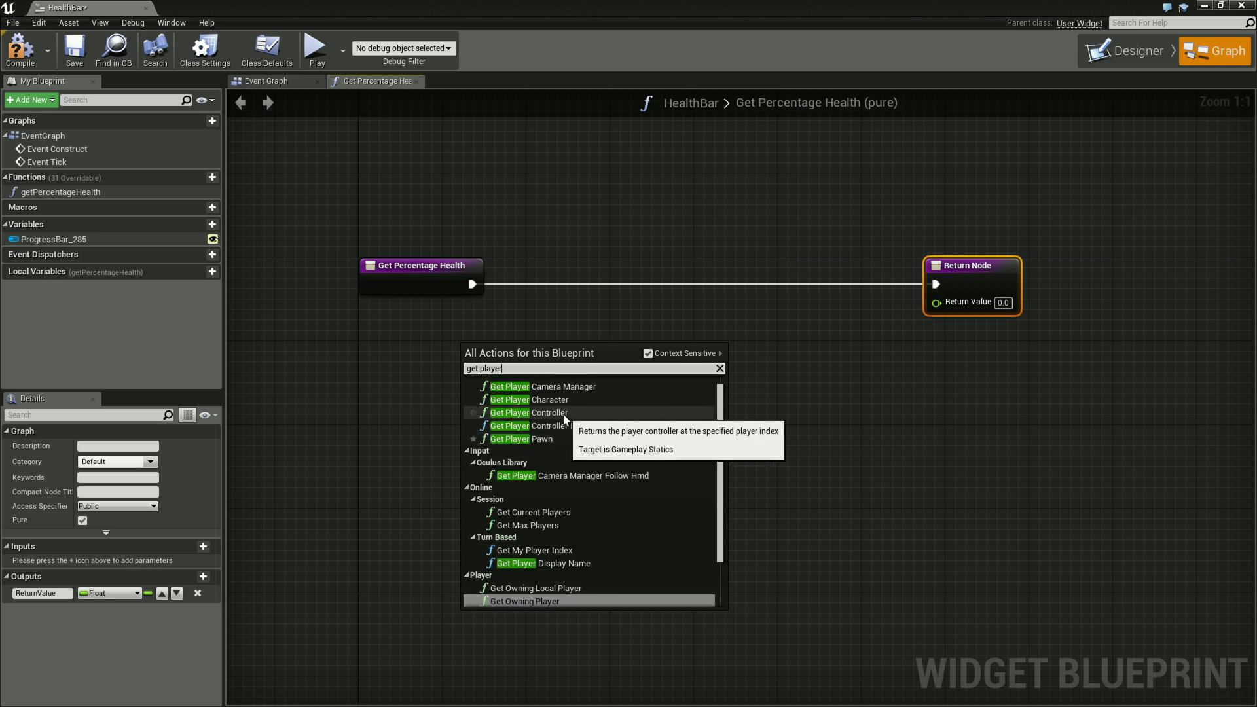
{"action": "left_click", "coordinate": [604, 401]}
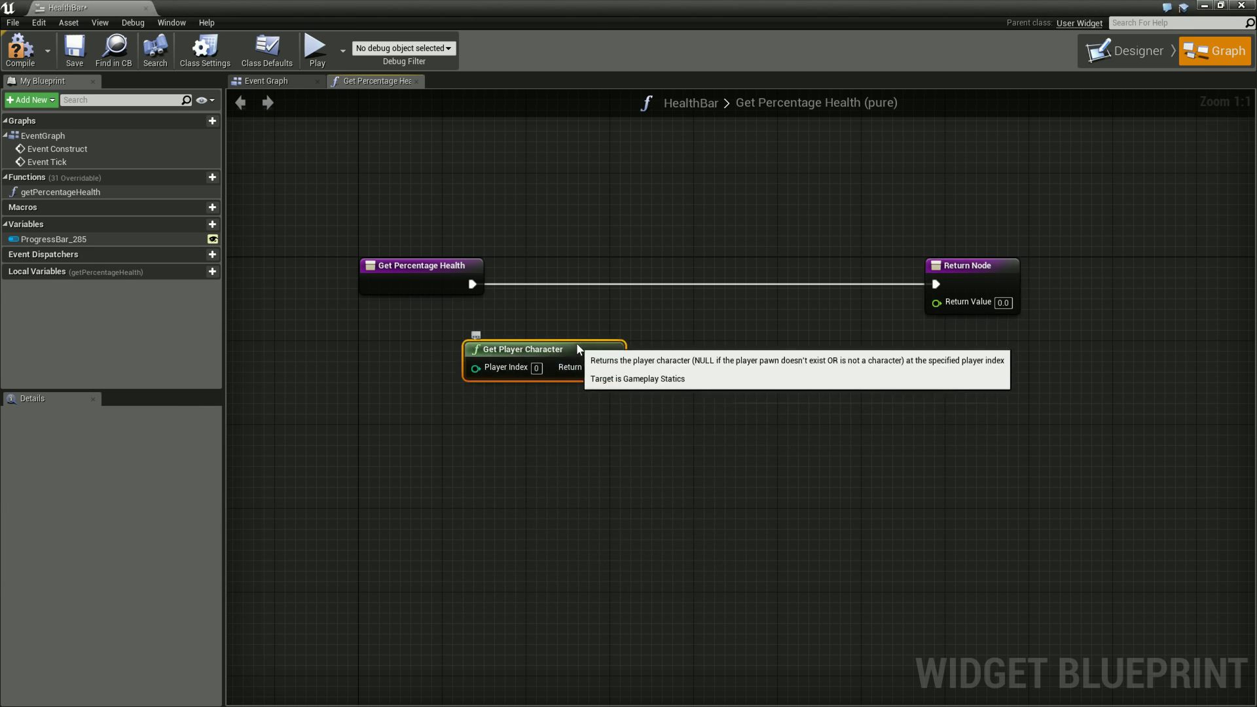
{"action": "mouse_move", "coordinate": [576, 347]}
{"action": "left_mouse_down"}
{"action": "mouse_move", "coordinate": [461, 347]}
{"action": "mouse_move", "coordinate": [549, 368]}
{"action": "left_mouse_up"}
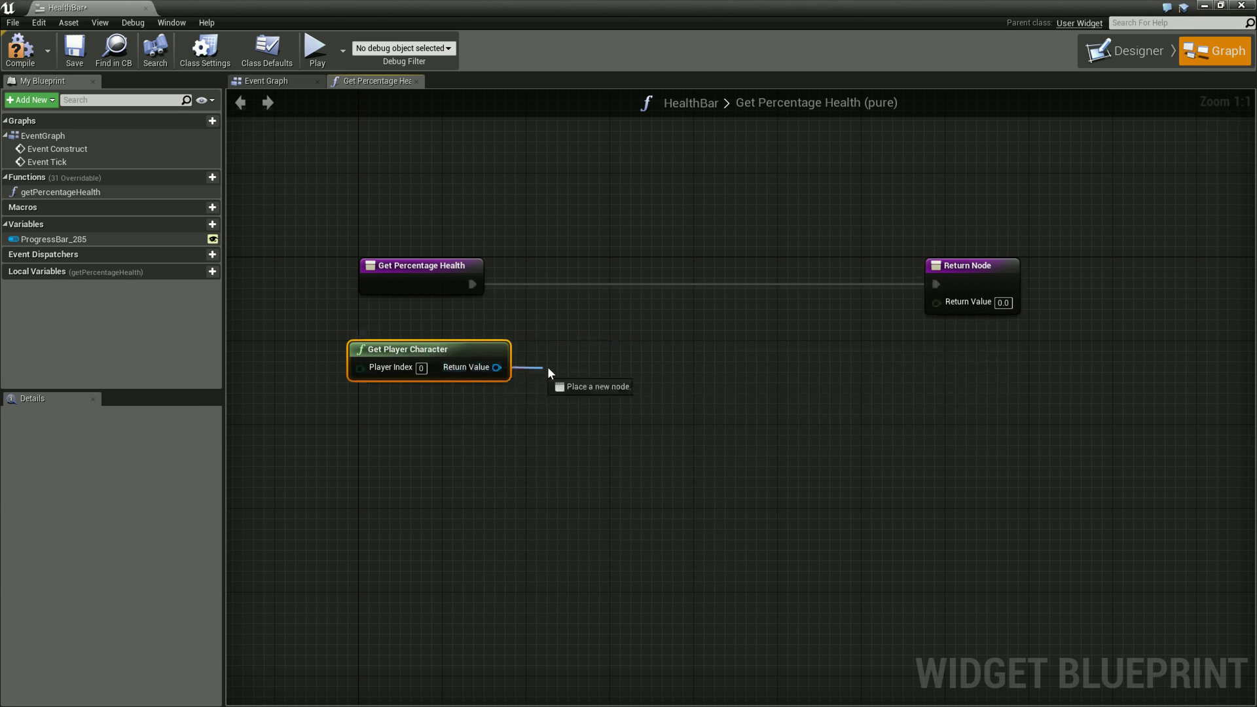
Cast the player character's Return Value to CharBlueprint with a Cast To node.
{"action": "type", "text": "Cast to"}
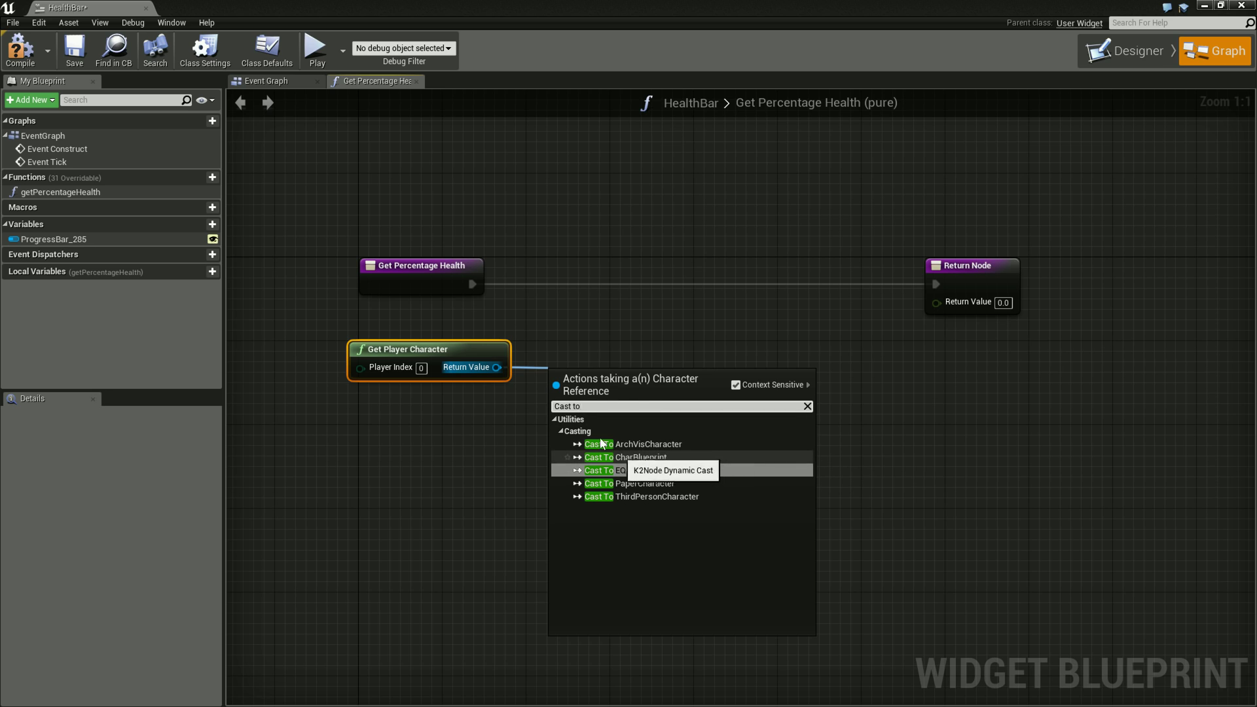
{"action": "left_click", "coordinate": [665, 458]}
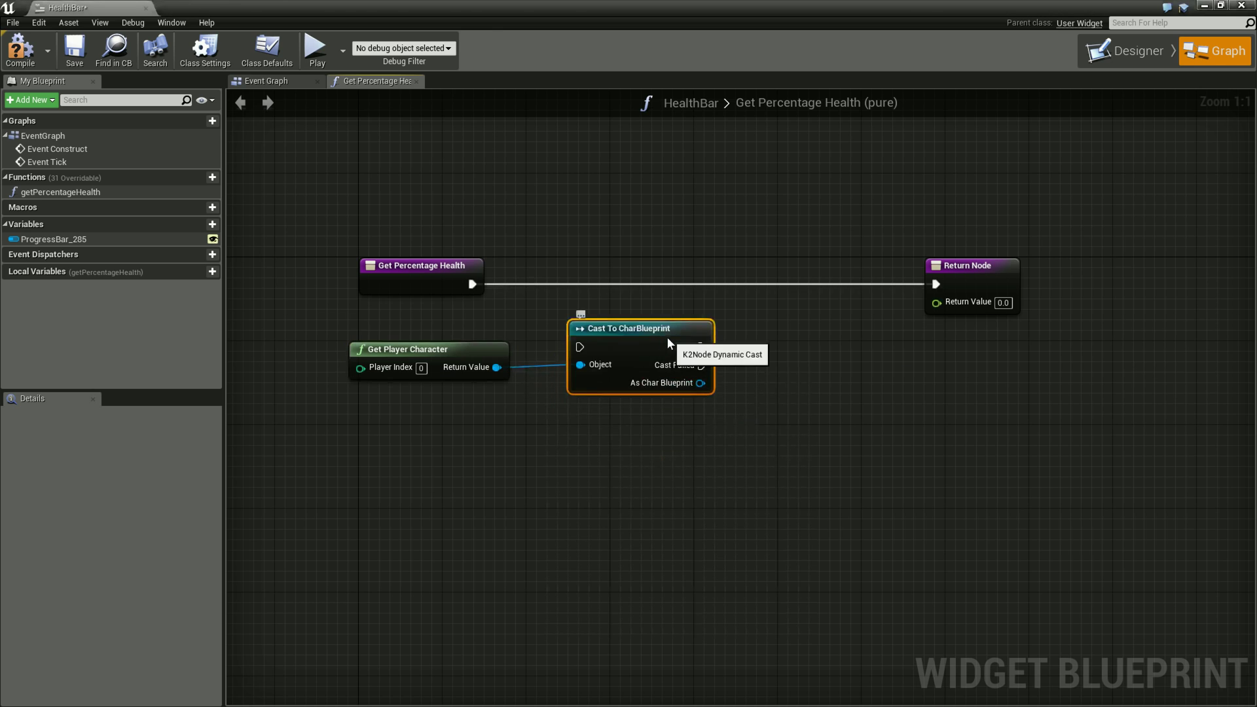
{"action": "left_click", "coordinate": [466, 352]}
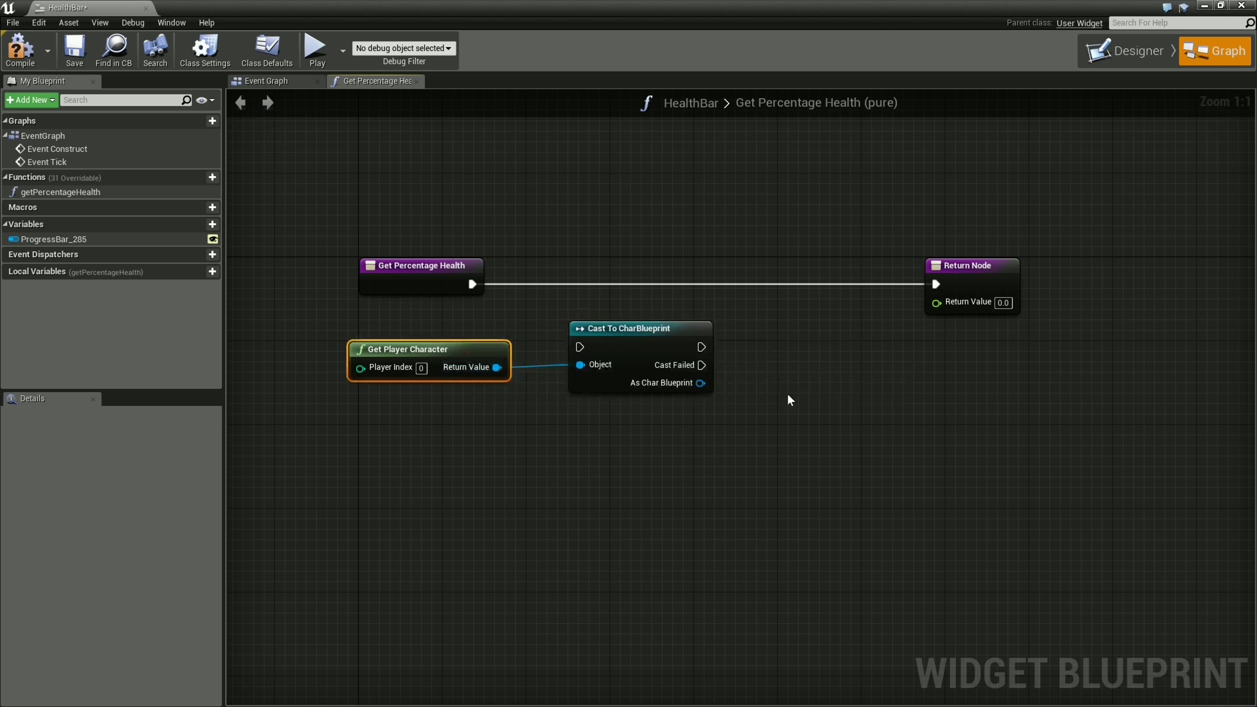
Wire the function entry through Cast To CharBlueprint into the Return Node, tidying node positions.
{"action": "left_click_drag", "start_coordinate": [699, 364], "coordinate": [689, 366]}
{"action": "left_click_drag", "start_coordinate": [701, 364], "coordinate": [739, 370]}
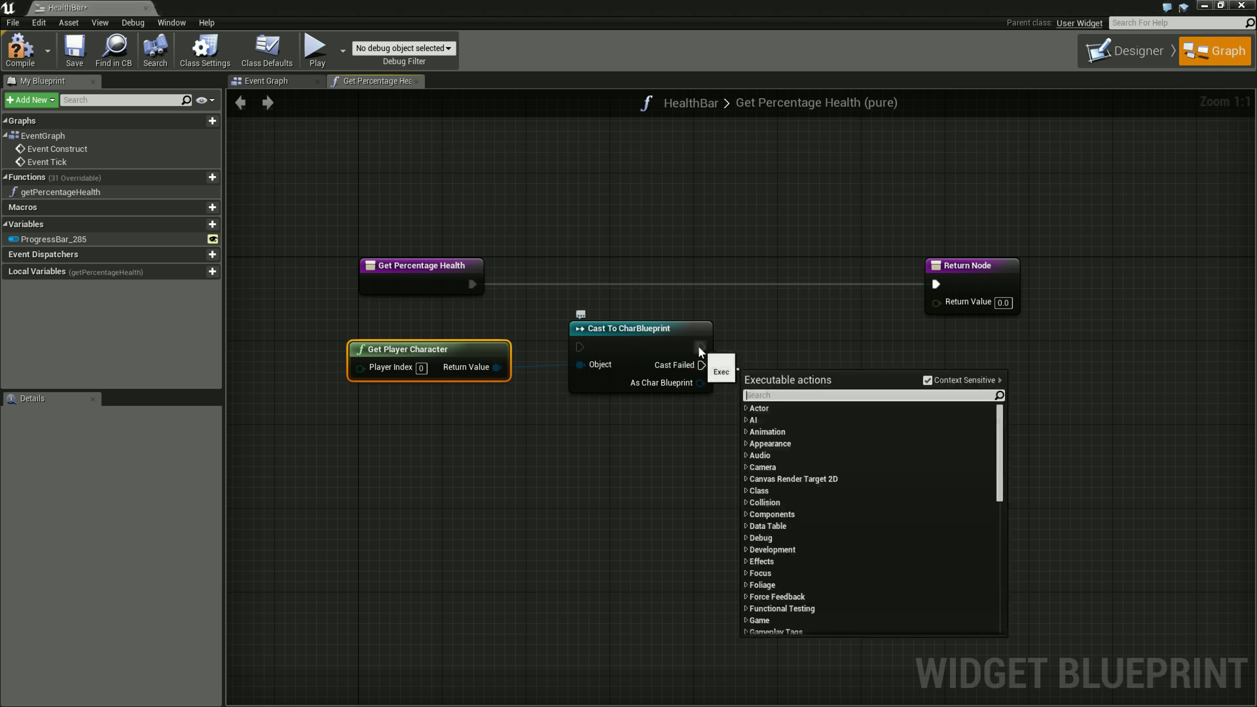
{"action": "left_click", "coordinate": [694, 413]}
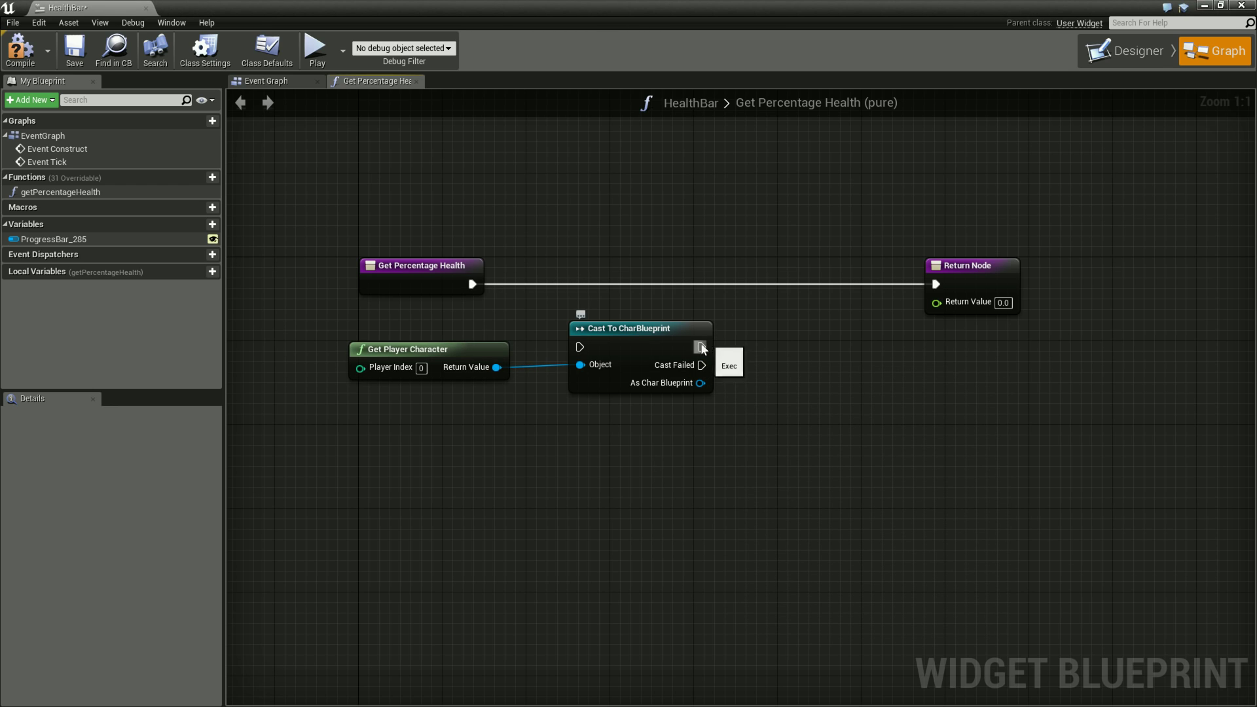
{"action": "left_click_drag", "start_coordinate": [681, 334], "coordinate": [711, 281]}
{"action": "left_click_drag", "start_coordinate": [472, 284], "coordinate": [610, 296]}
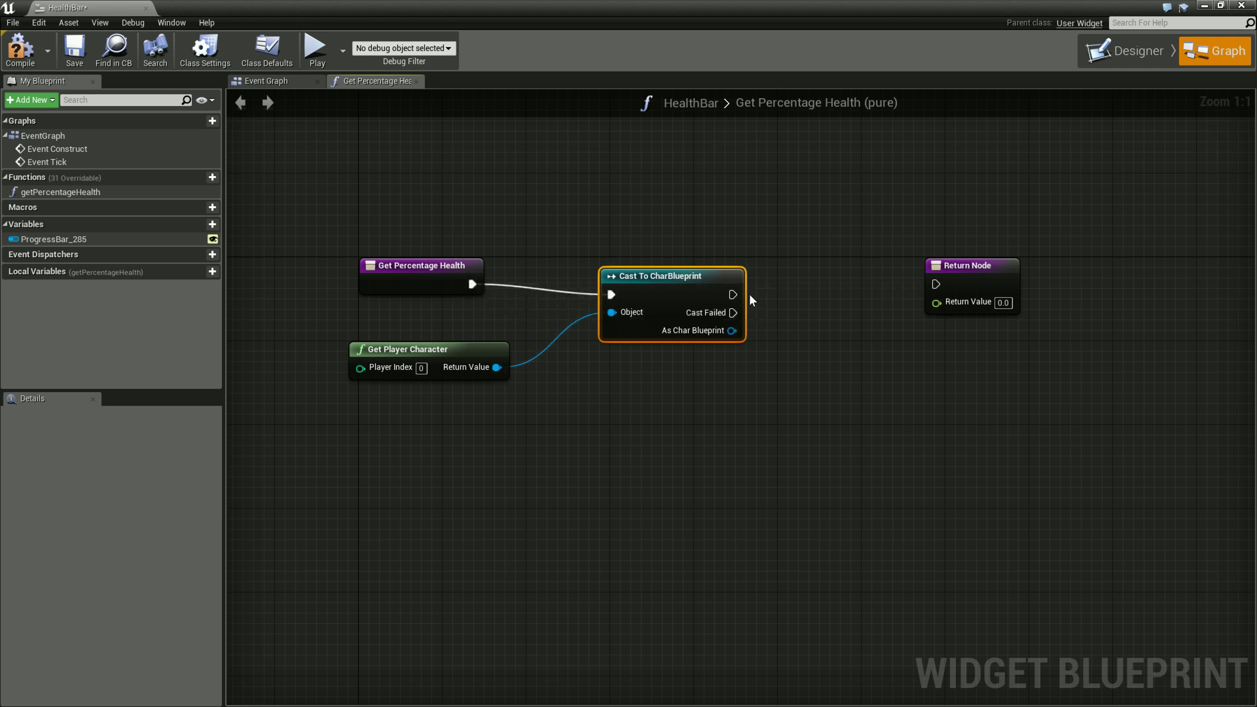
{"action": "left_click_drag", "start_coordinate": [733, 295], "coordinate": [936, 284]}
{"action": "left_click_drag", "start_coordinate": [453, 360], "coordinate": [464, 339]}
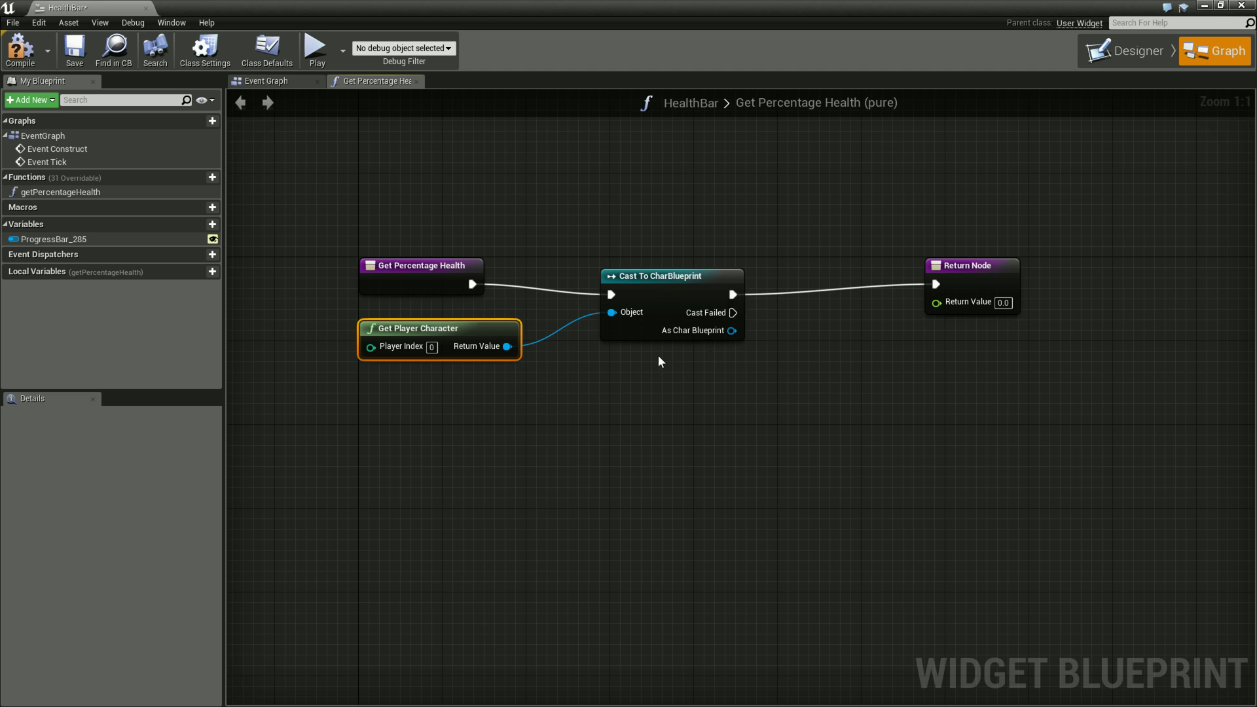
{"action": "left_click_drag", "start_coordinate": [708, 272], "coordinate": [645, 282]}
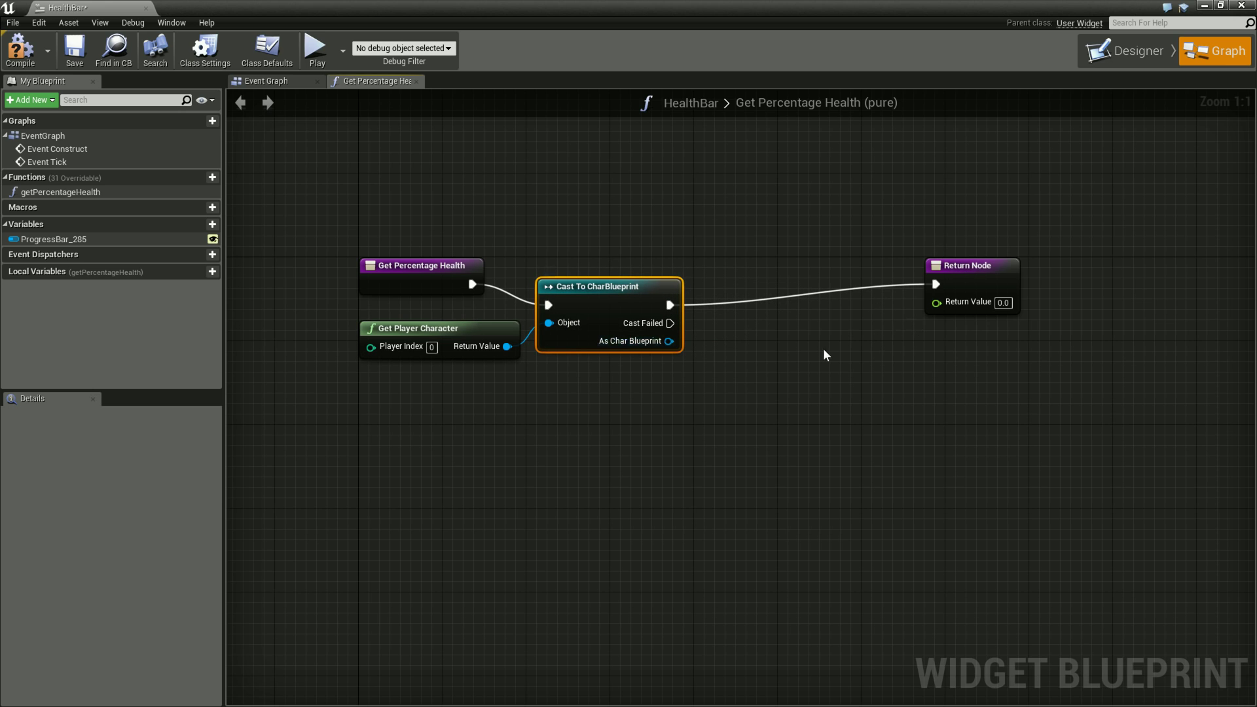
{"action": "left_click_drag", "start_coordinate": [669, 341], "coordinate": [718, 341]}
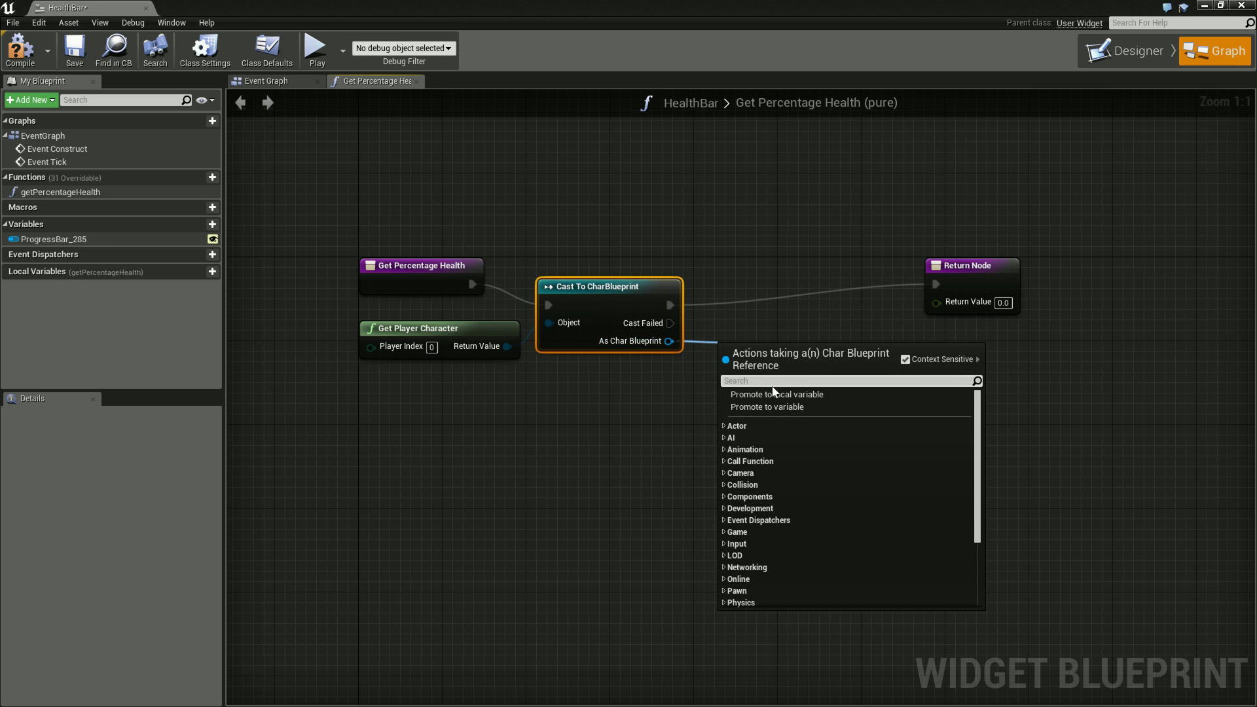
Add Get Health and Get Max Health getters wired from the As Char Blueprint output, placed side by side.
{"action": "type", "text": "getHea"}
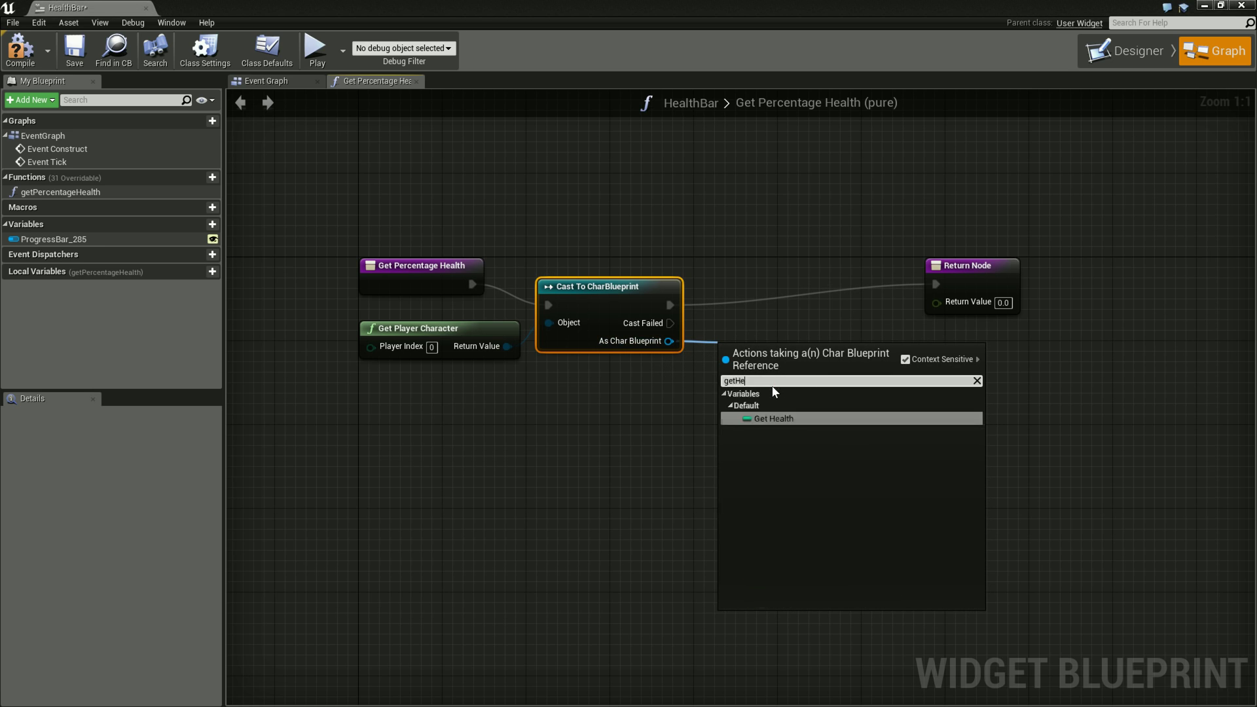
{"action": "key", "text": "Return"}
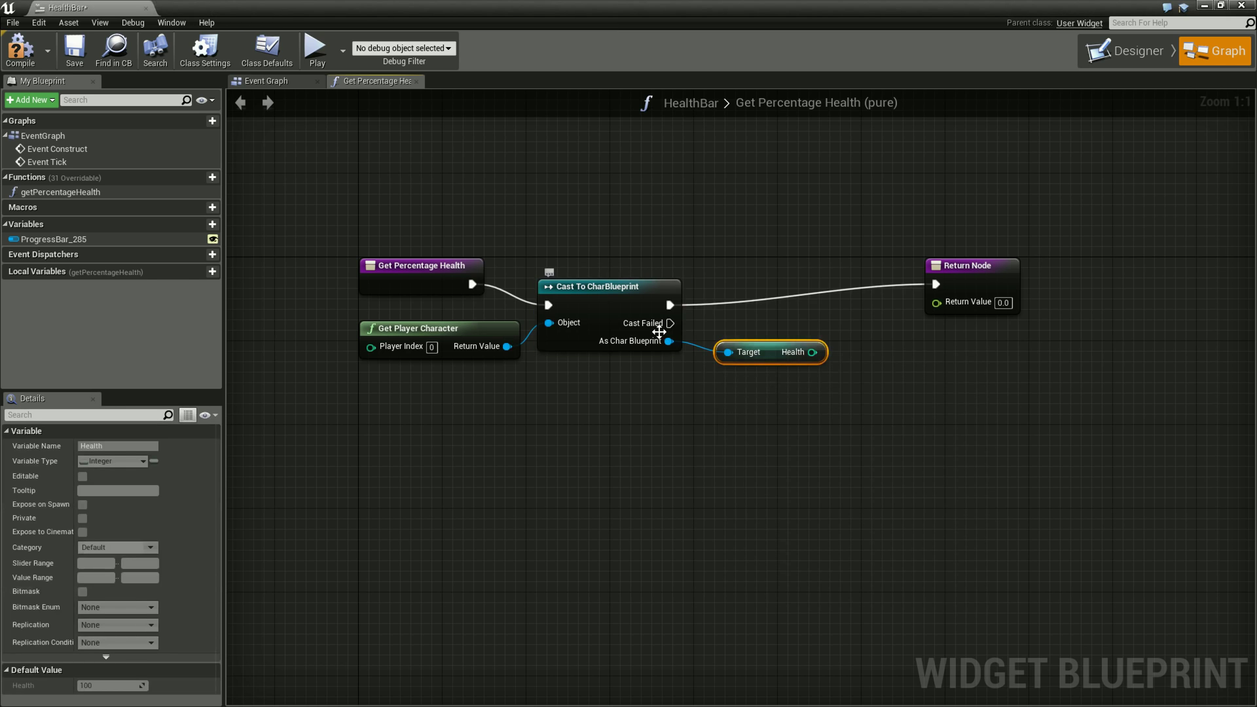
{"action": "left_click_drag", "start_coordinate": [668, 354], "coordinate": [710, 376]}
{"action": "type", "text": "ge"}
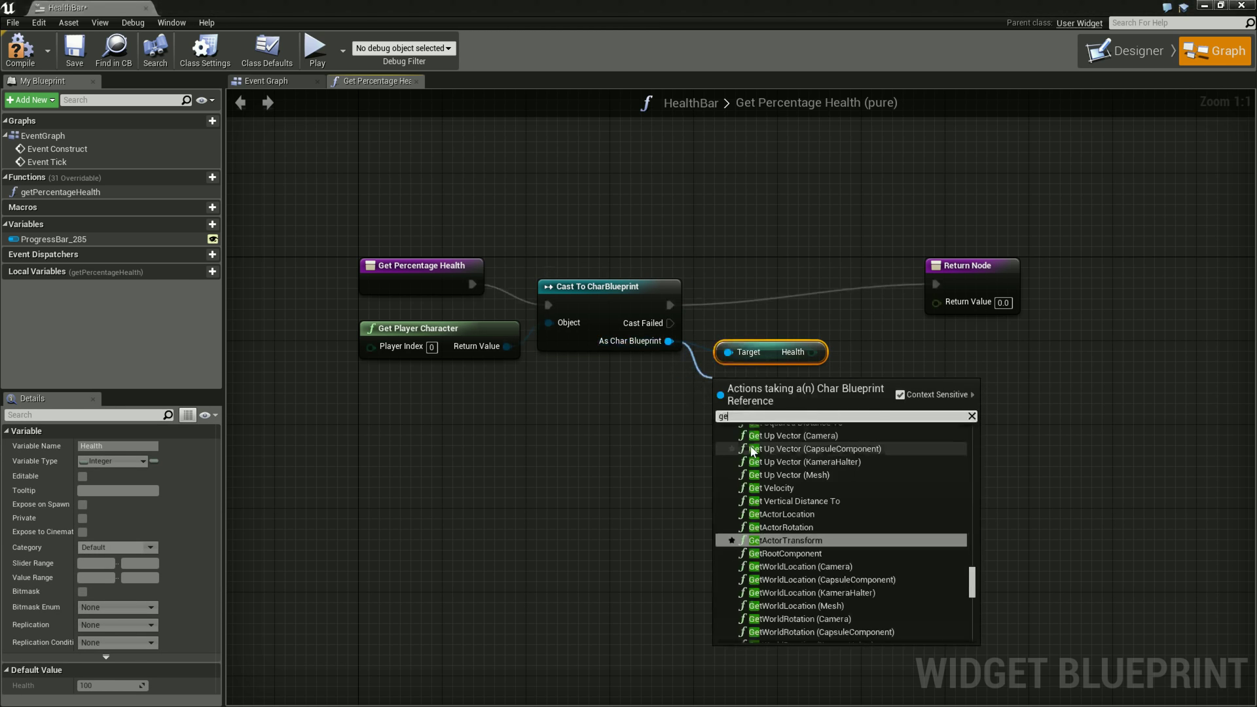
{"action": "type", "text": "t Max"}
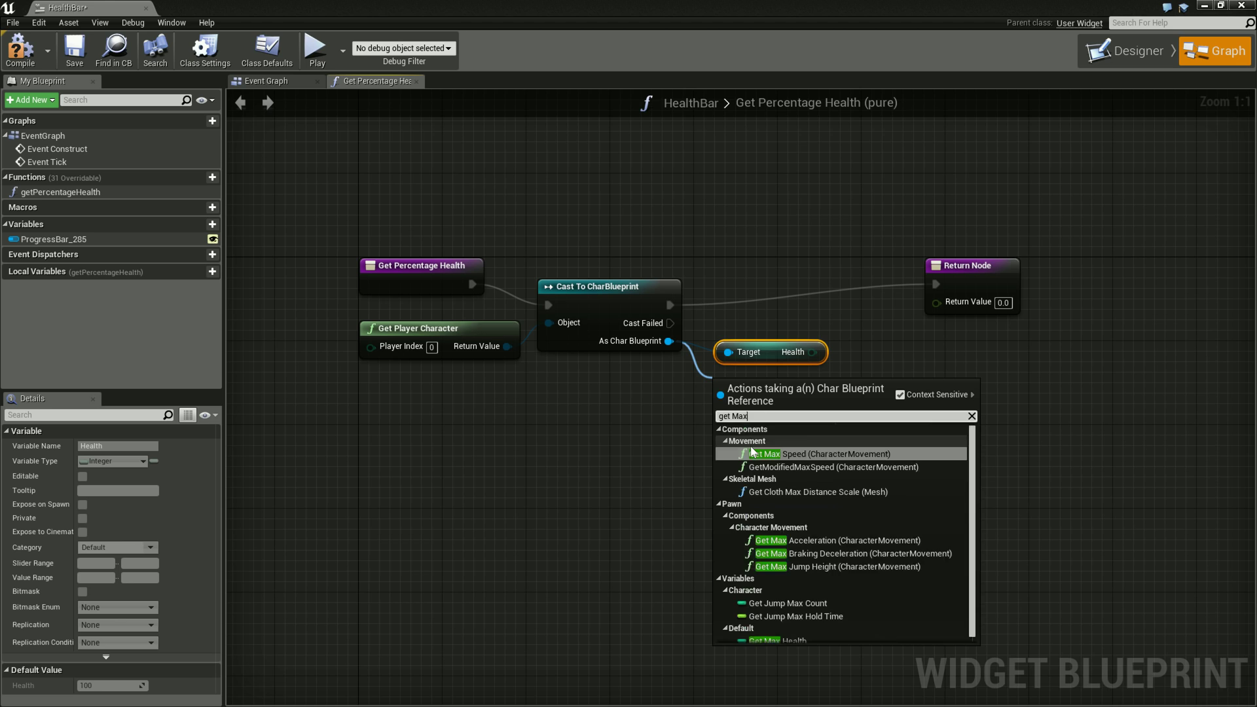
{"action": "type", "text": " Health"}
{"action": "key", "text": "Return"}
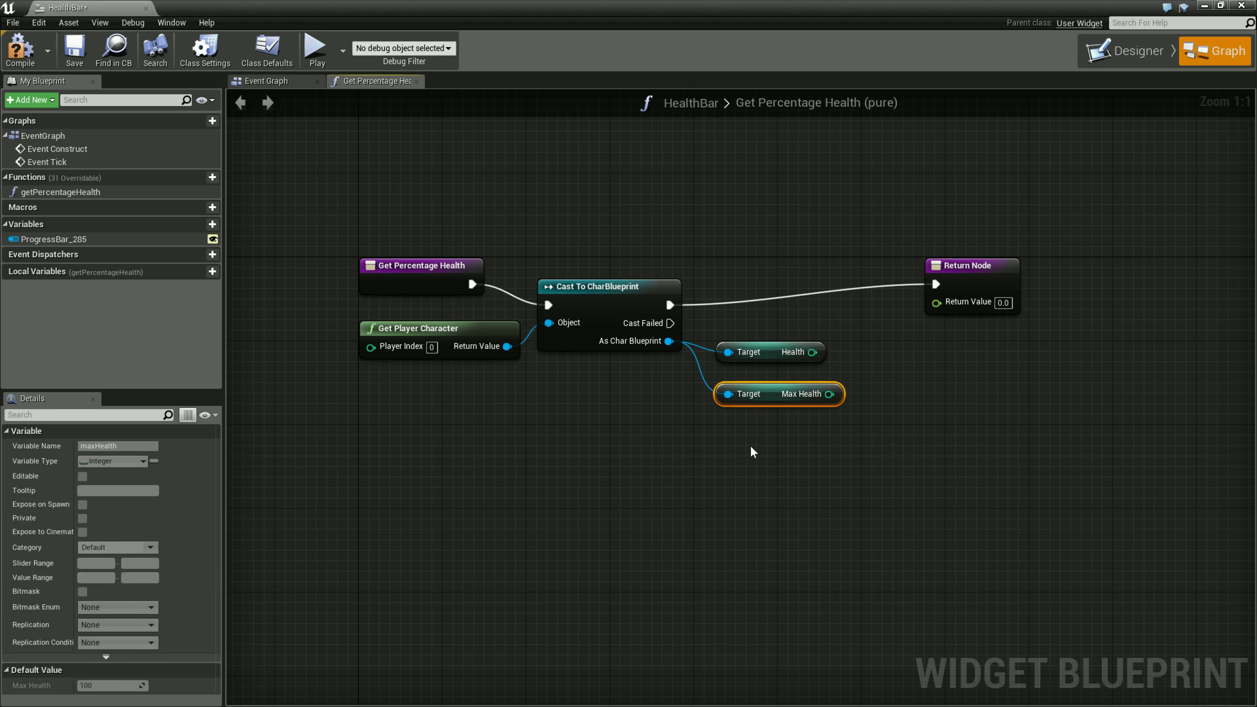
{"action": "left_click_drag", "start_coordinate": [769, 394], "coordinate": [758, 383]}
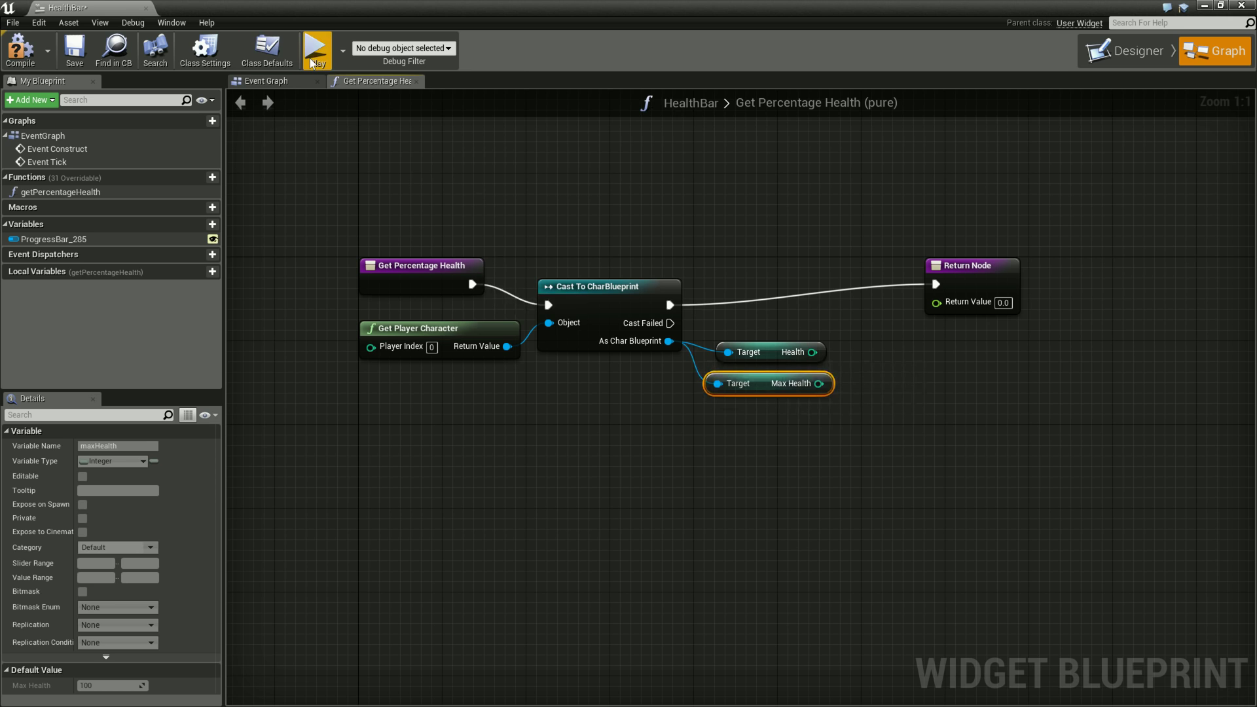
Open CharBlueprint from Content > Mannequin > Animations for reference, then return to the HealthBar graph.
{"action": "left_click", "coordinate": [1204, 6]}
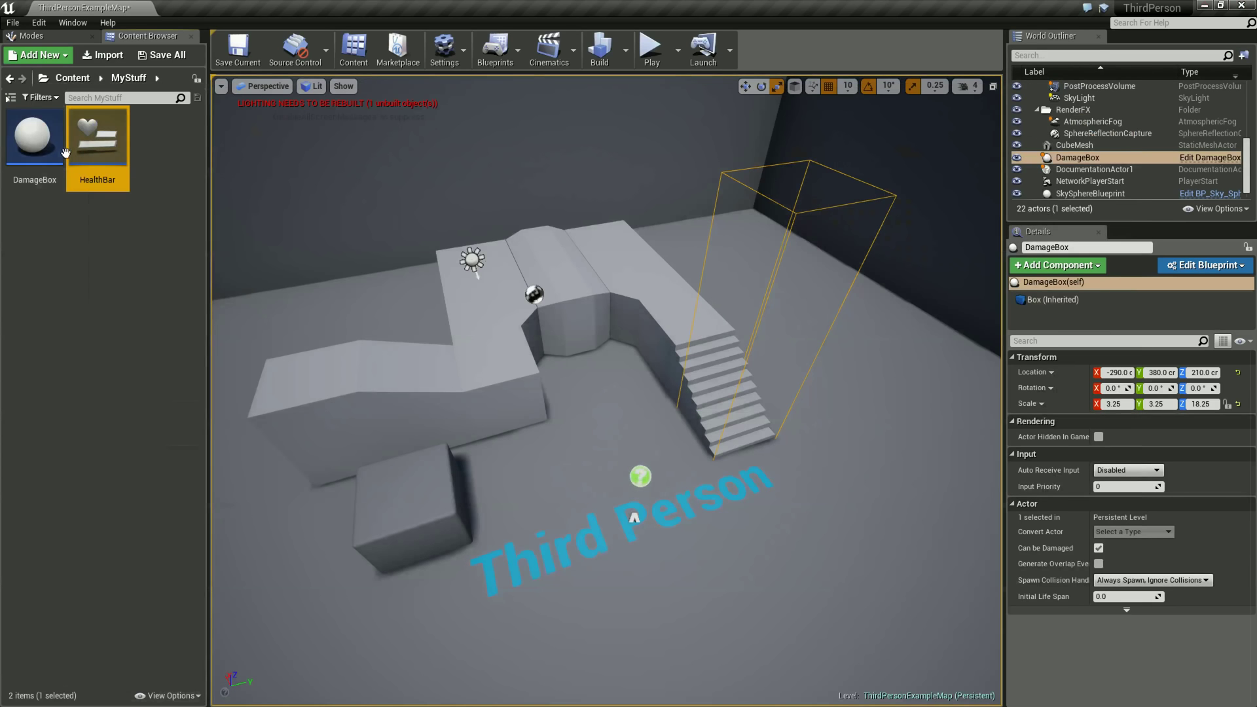
{"action": "left_click", "coordinate": [72, 78]}
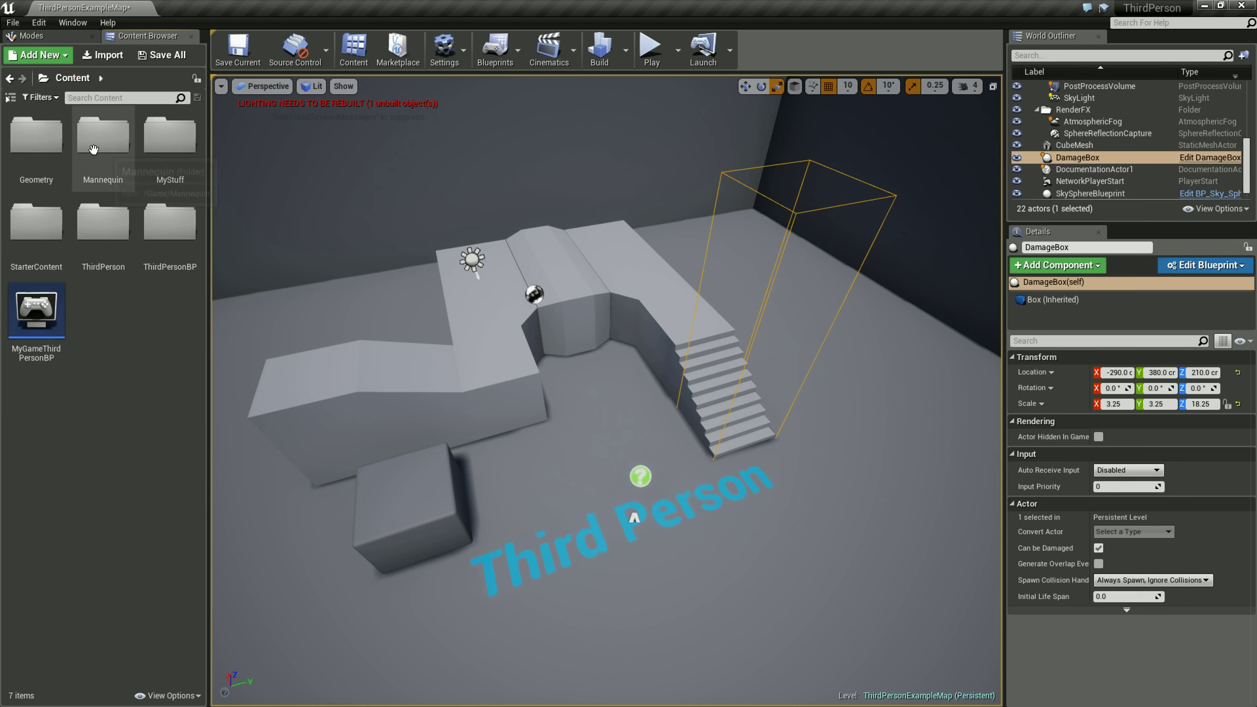
{"action": "double_click", "coordinate": [94, 150]}
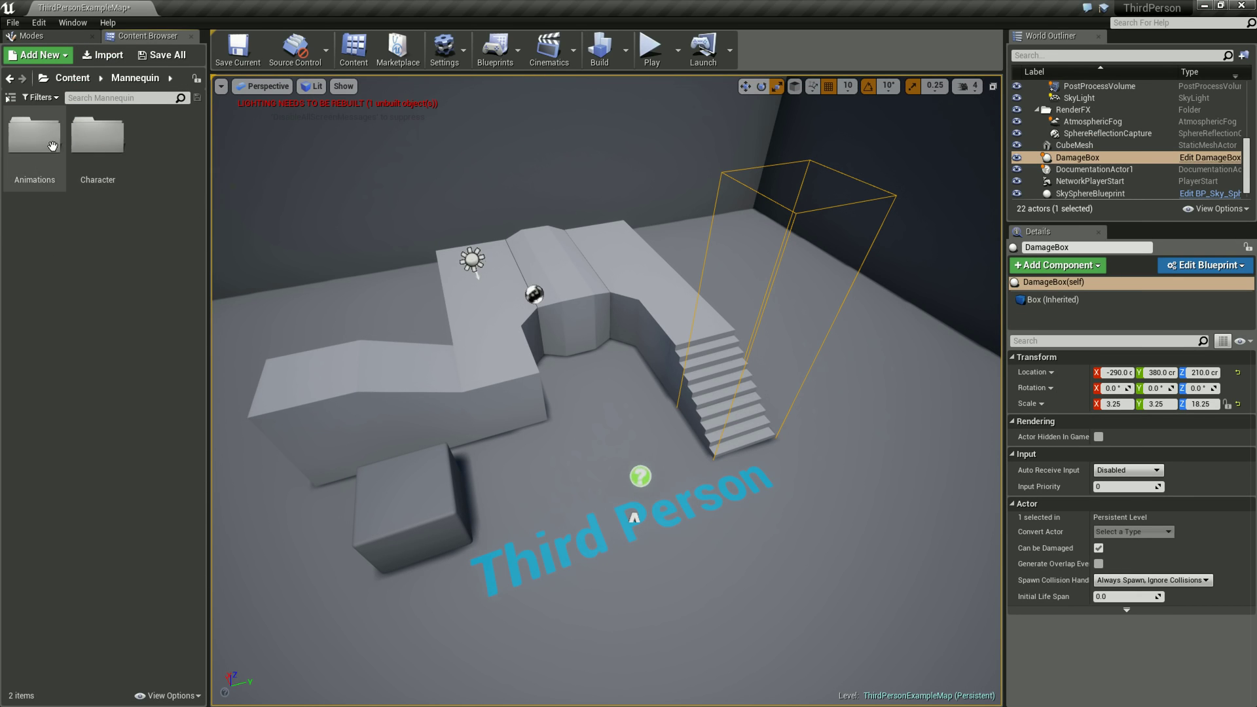
{"action": "double_click", "coordinate": [52, 145]}
{"action": "double_click", "coordinate": [108, 158]}
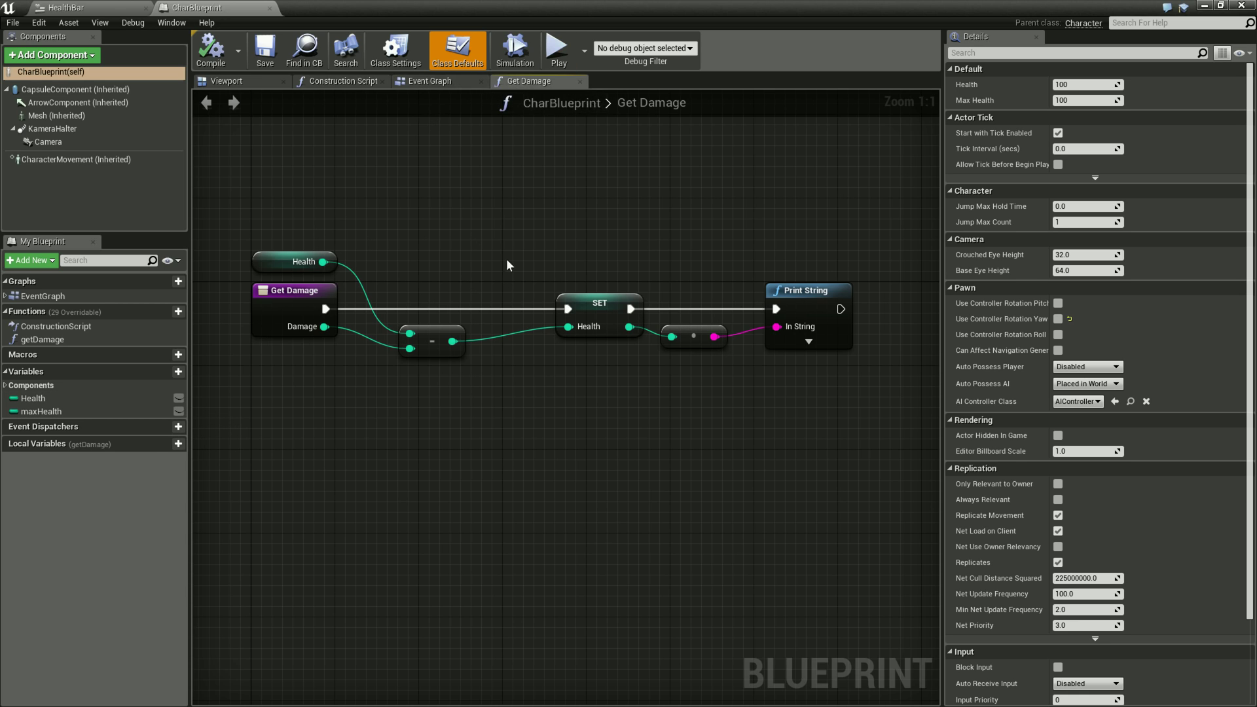
{"action": "mouse_move", "coordinate": [717, 8]}
{"action": "left_mouse_down"}
{"action": "mouse_move", "coordinate": [584, 302]}
{"action": "mouse_move", "coordinate": [543, 2]}
{"action": "left_mouse_up"}
{"action": "left_click", "coordinate": [95, 7]}
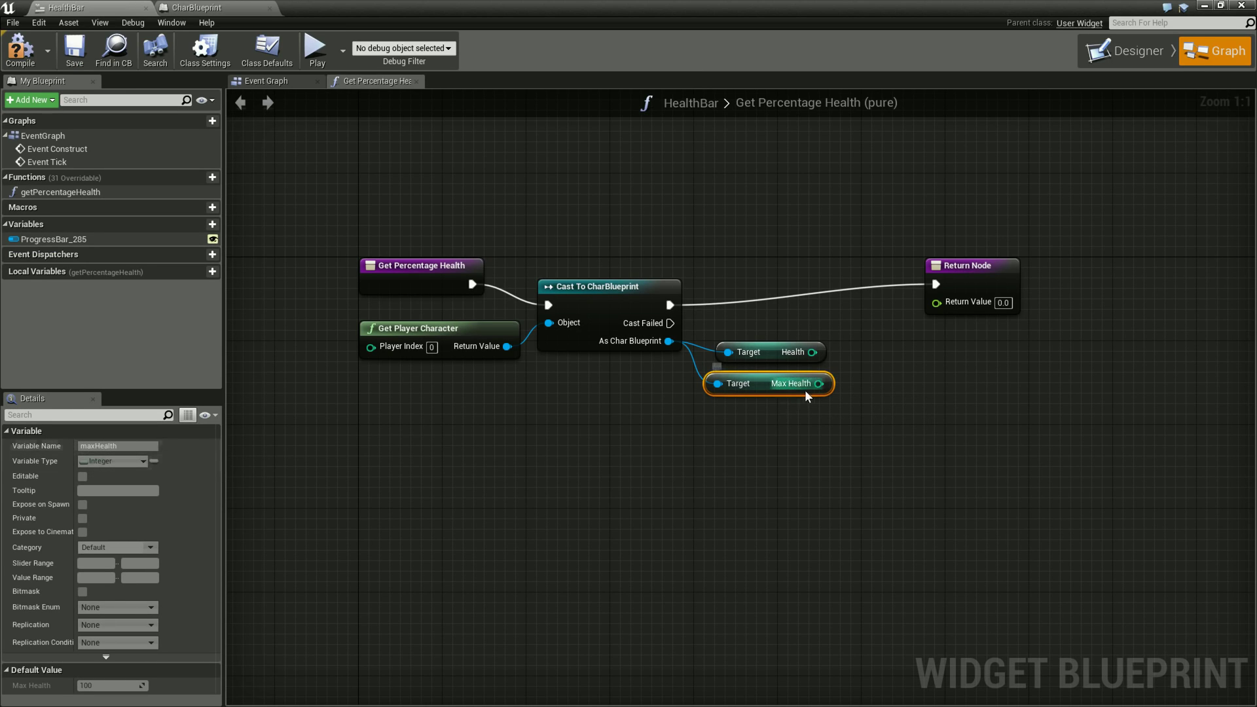
Wire Health divided by Max Health into Return Value using an integer division node.
{"action": "right_click_drag", "start_coordinate": [756, 437], "coordinate": [662, 446]}
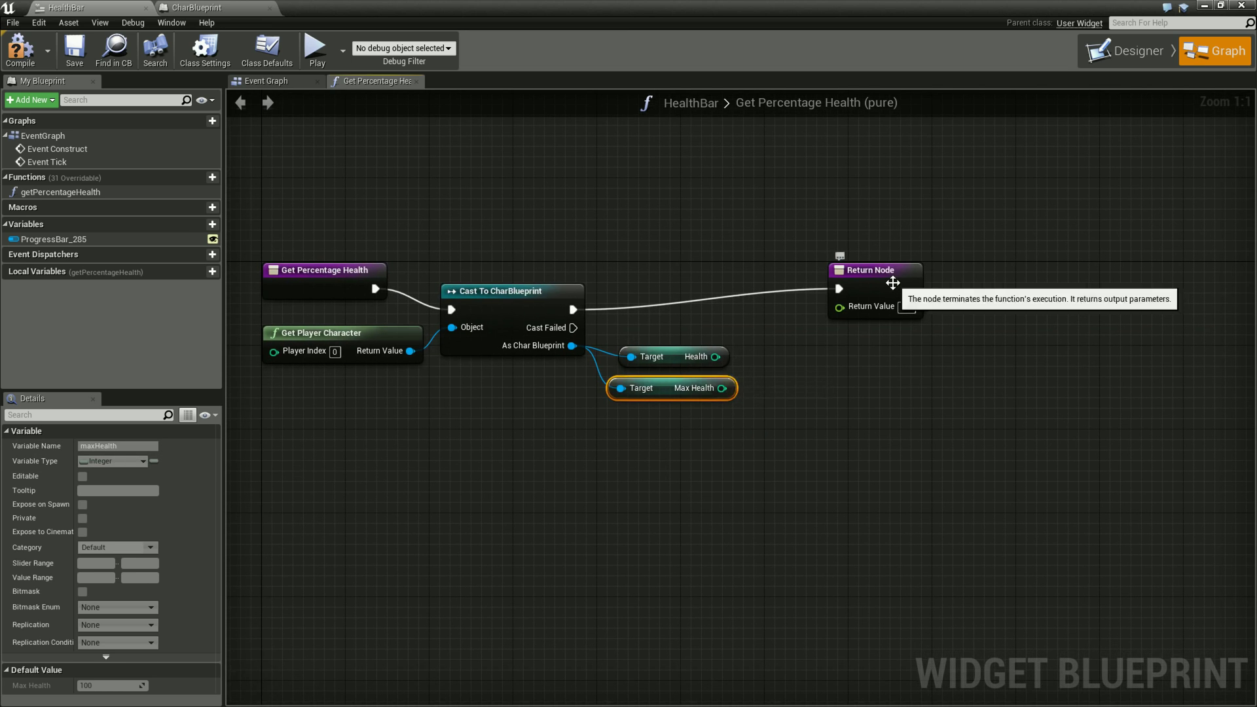
{"action": "left_click_drag", "start_coordinate": [907, 281], "coordinate": [1114, 283]}
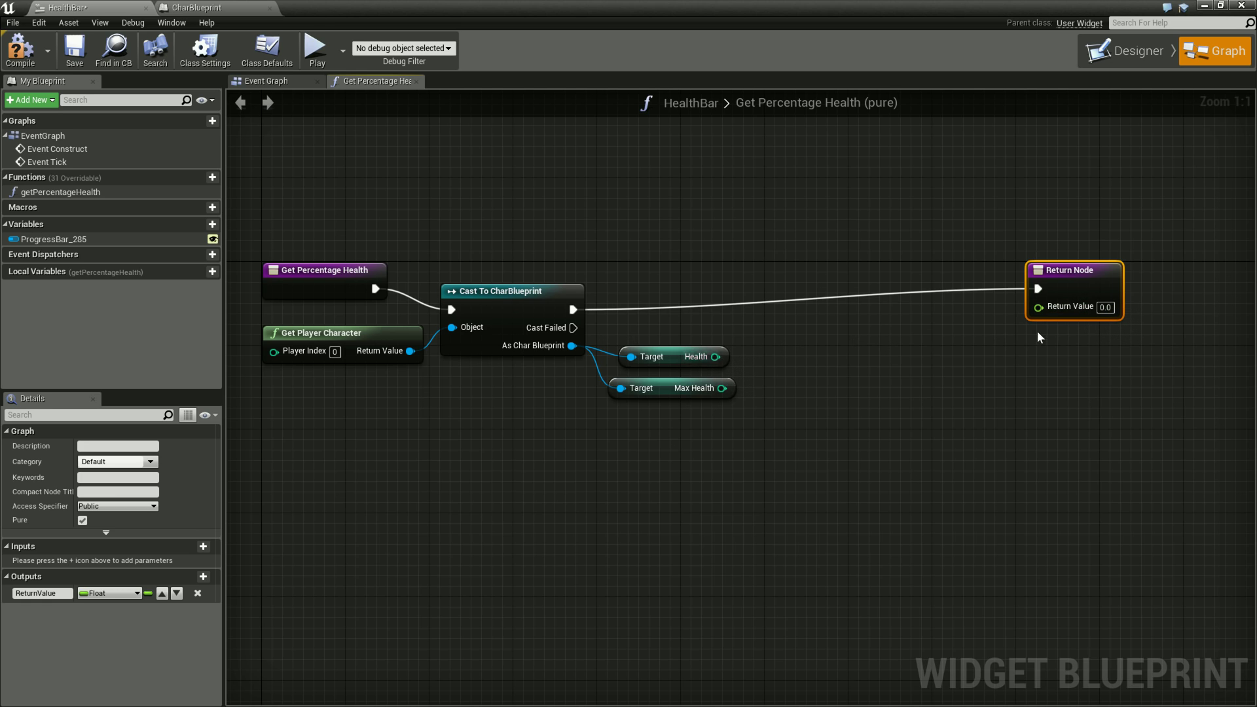
{"action": "left_click_drag", "start_coordinate": [716, 356], "coordinate": [818, 332]}
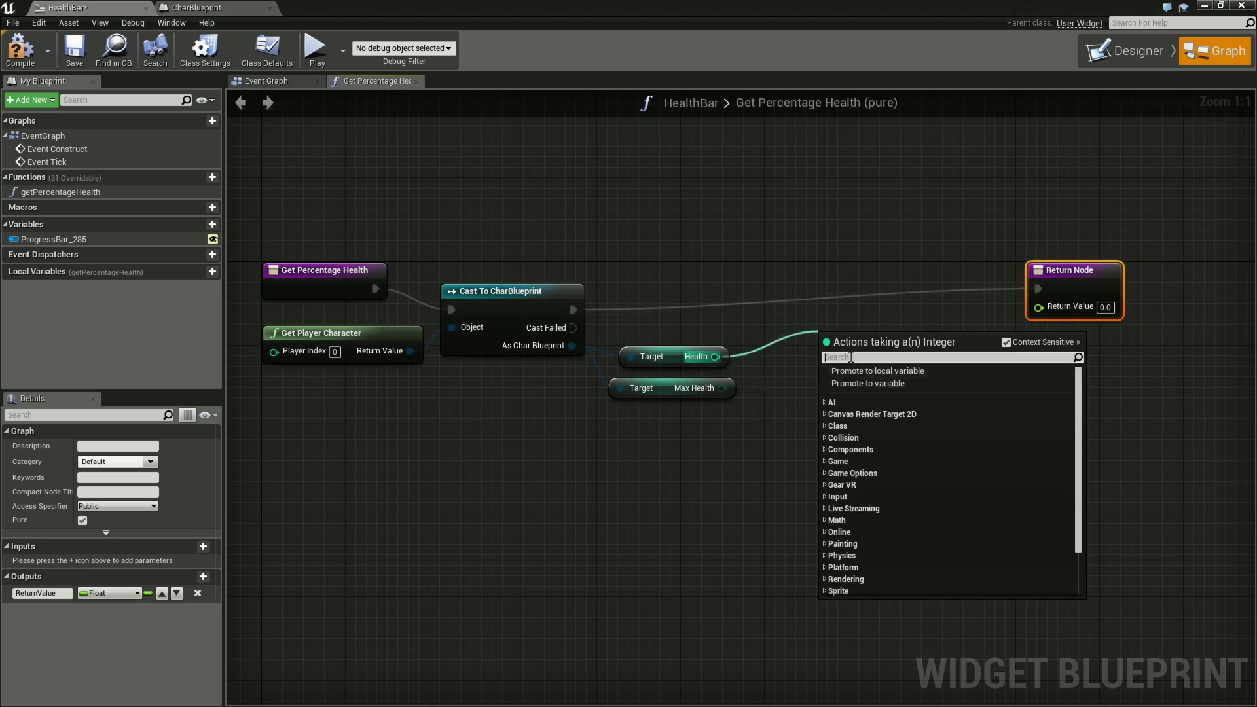
{"action": "type", "text": "/"}
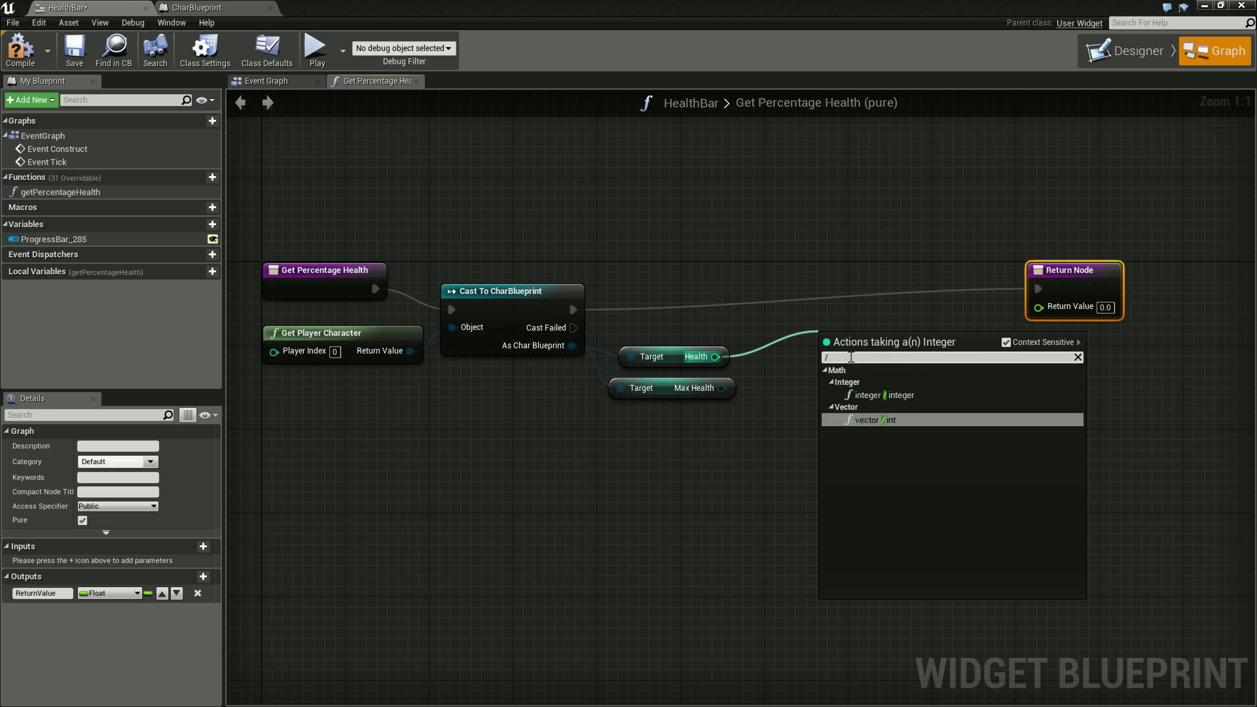
{"action": "left_click", "coordinate": [877, 395]}
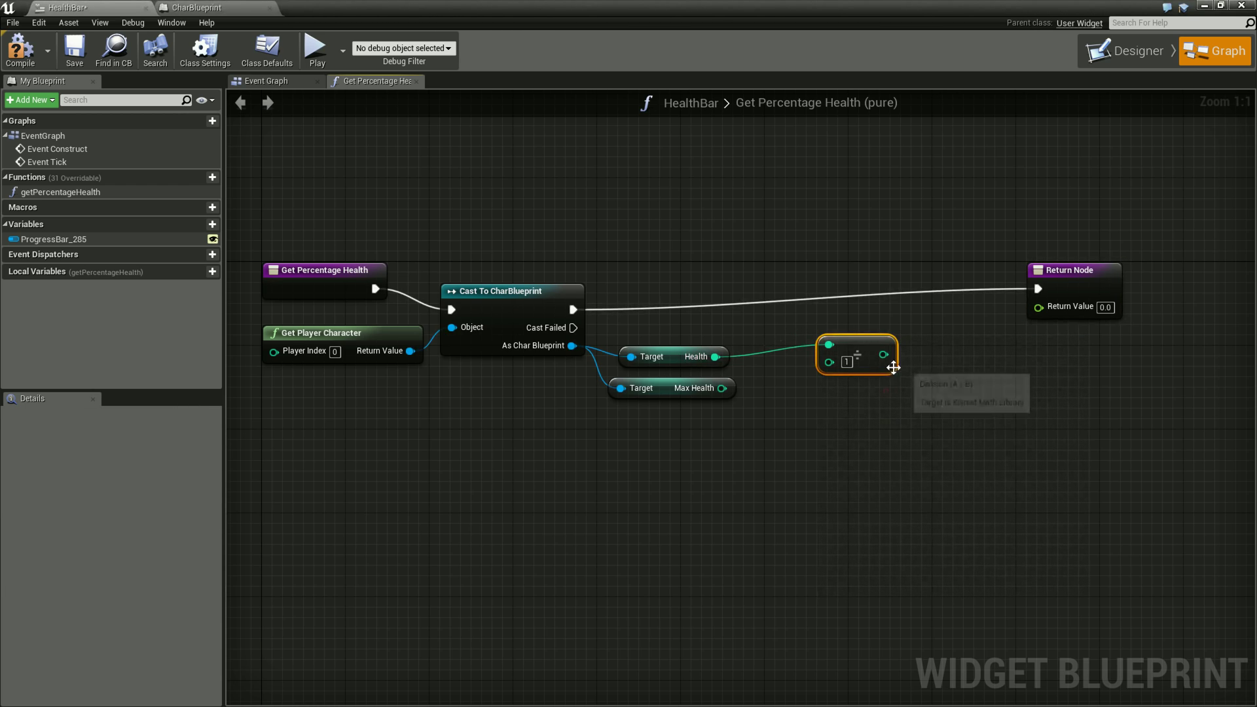
{"action": "left_click_drag", "start_coordinate": [882, 356], "coordinate": [1041, 307]}
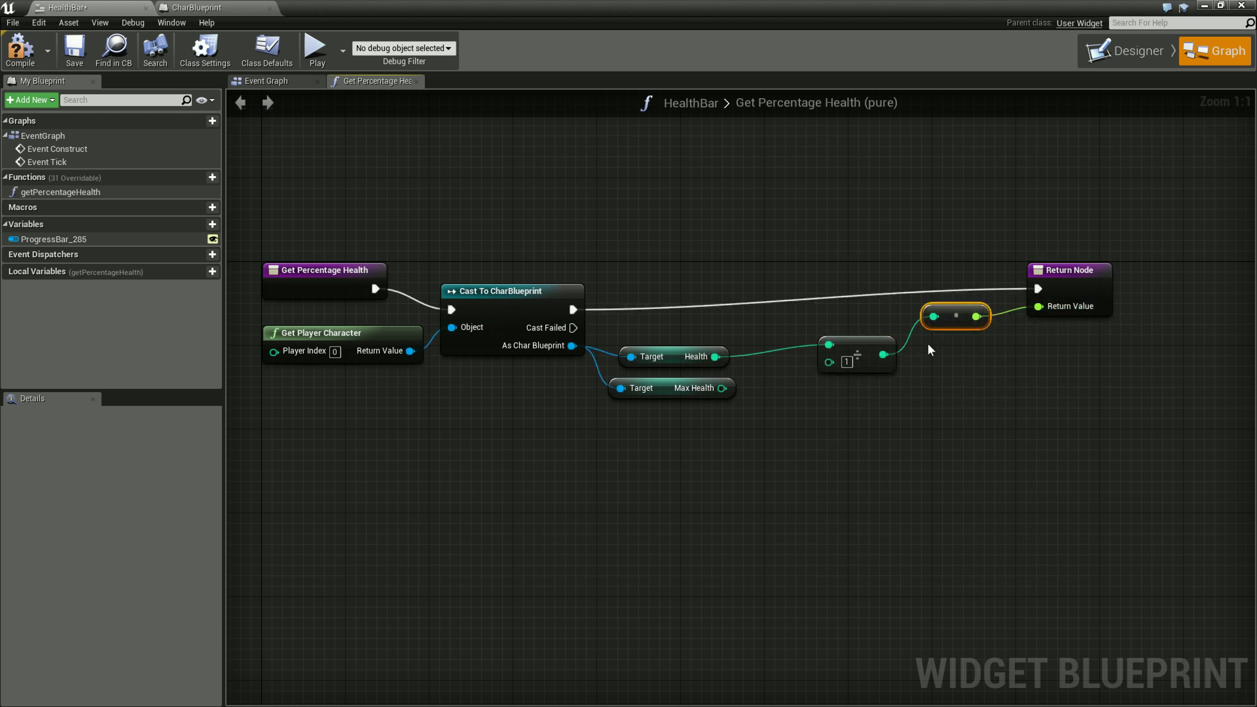
{"action": "left_click_drag", "start_coordinate": [866, 348], "coordinate": [842, 336]}
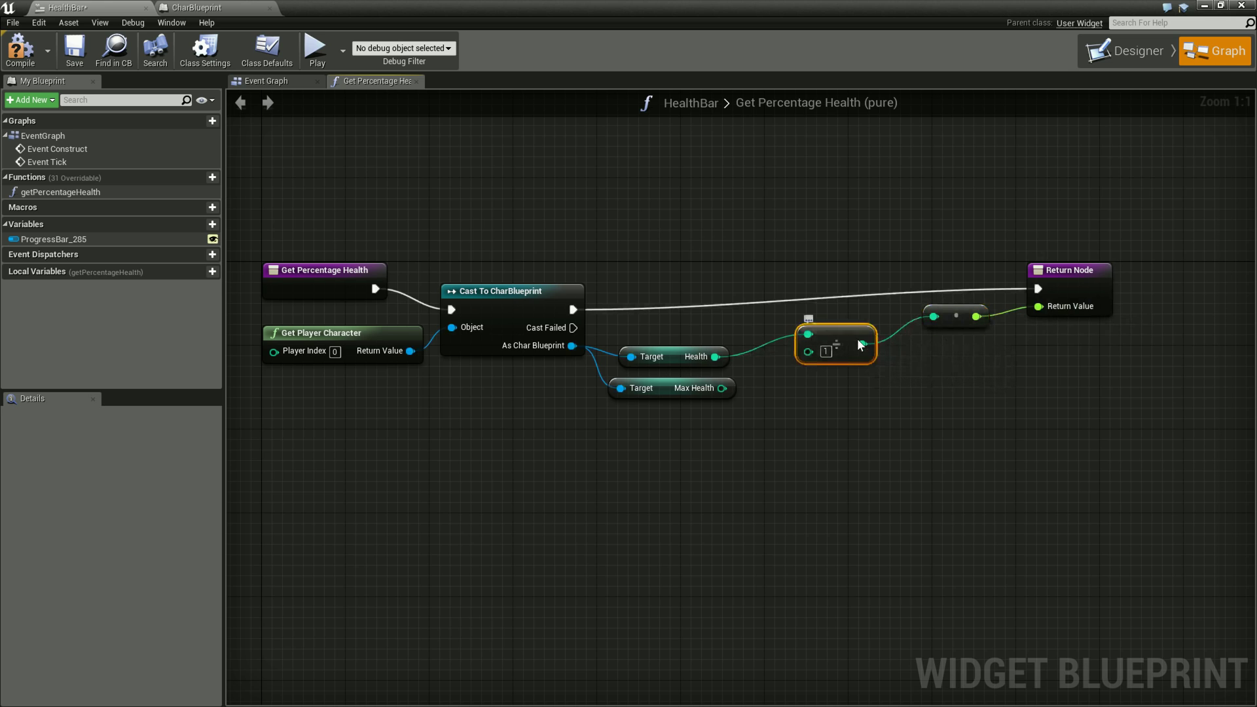
{"action": "left_click_drag", "start_coordinate": [721, 388], "coordinate": [810, 357]}
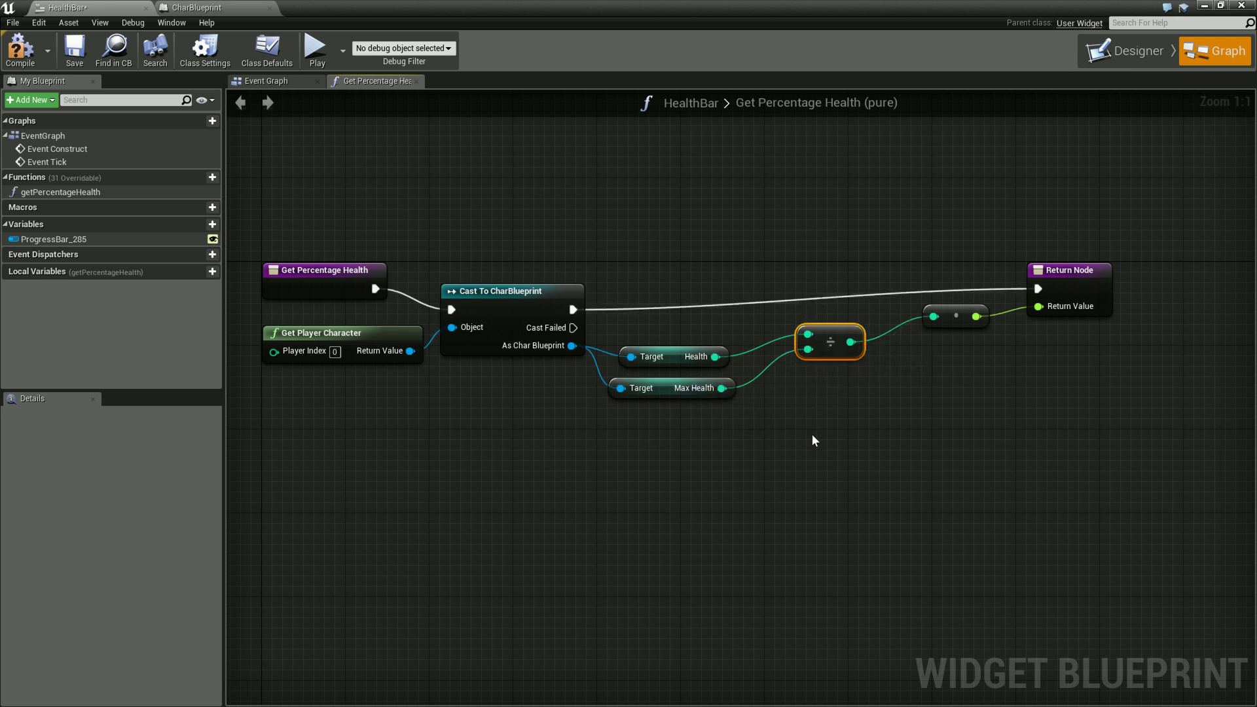
Delete the integer division node and the int-to-float conversion node.
{"action": "right_click", "coordinate": [830, 346]}
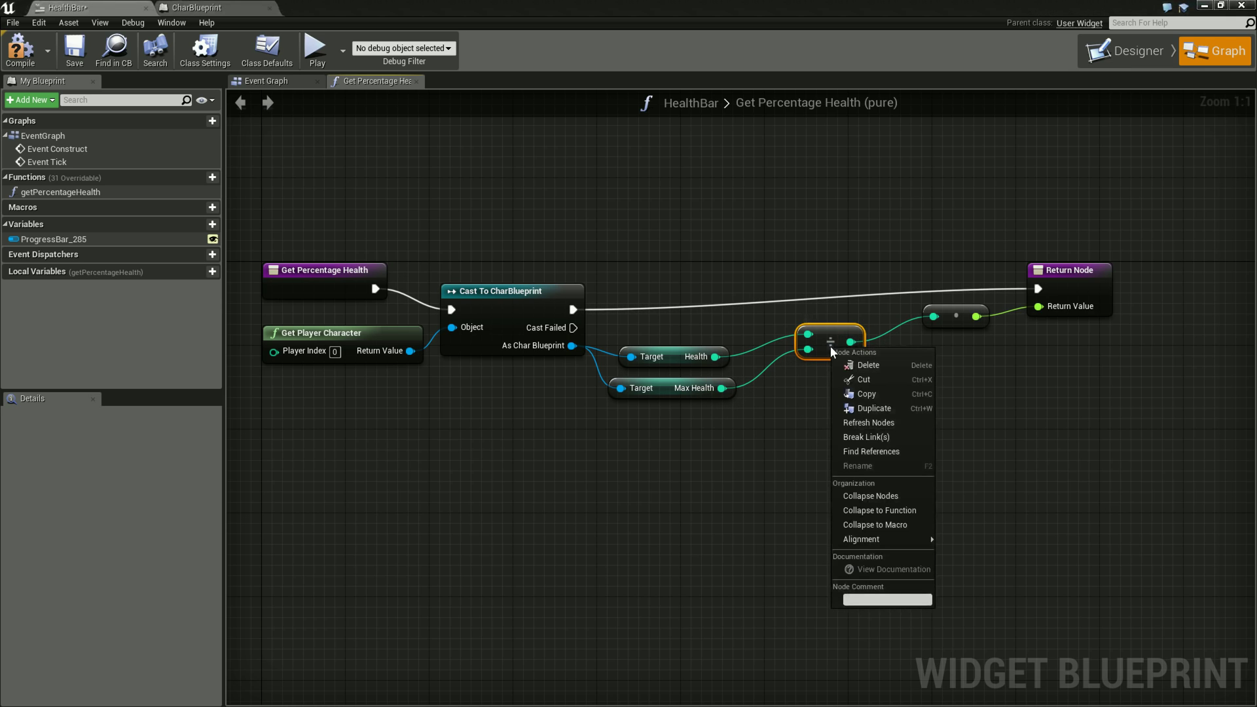
{"action": "left_click", "coordinate": [803, 433]}
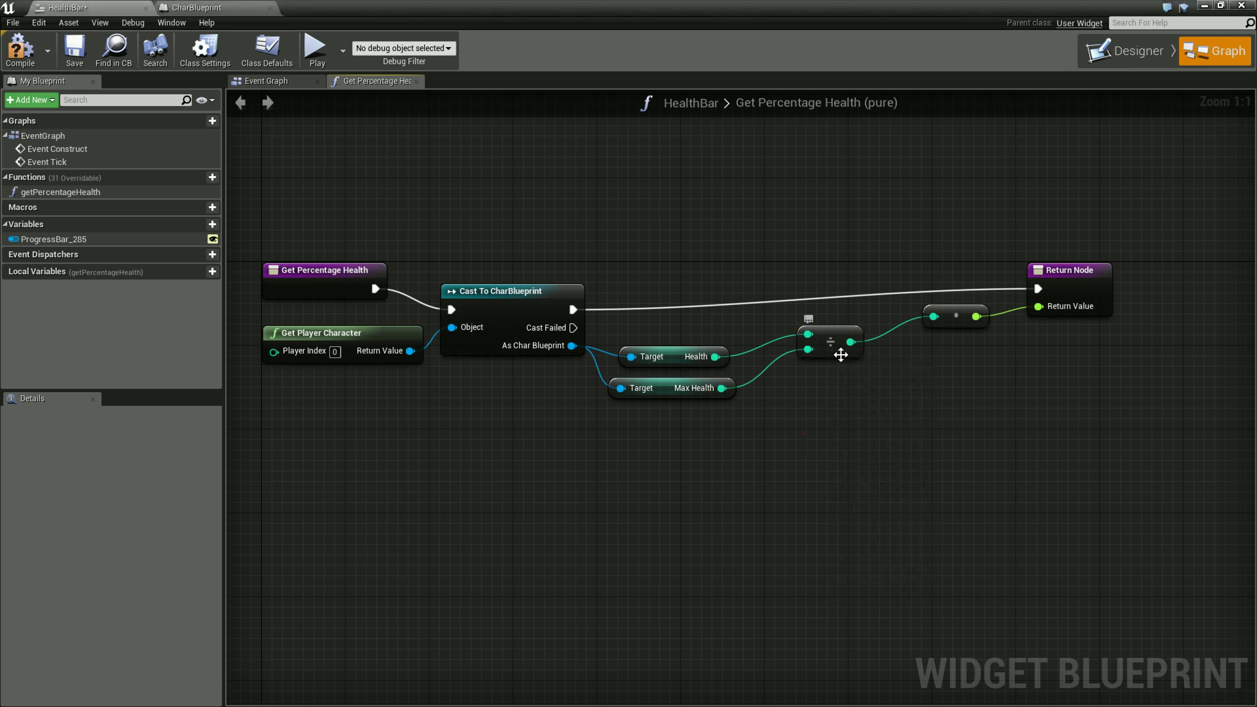
{"action": "left_click", "coordinate": [840, 354]}
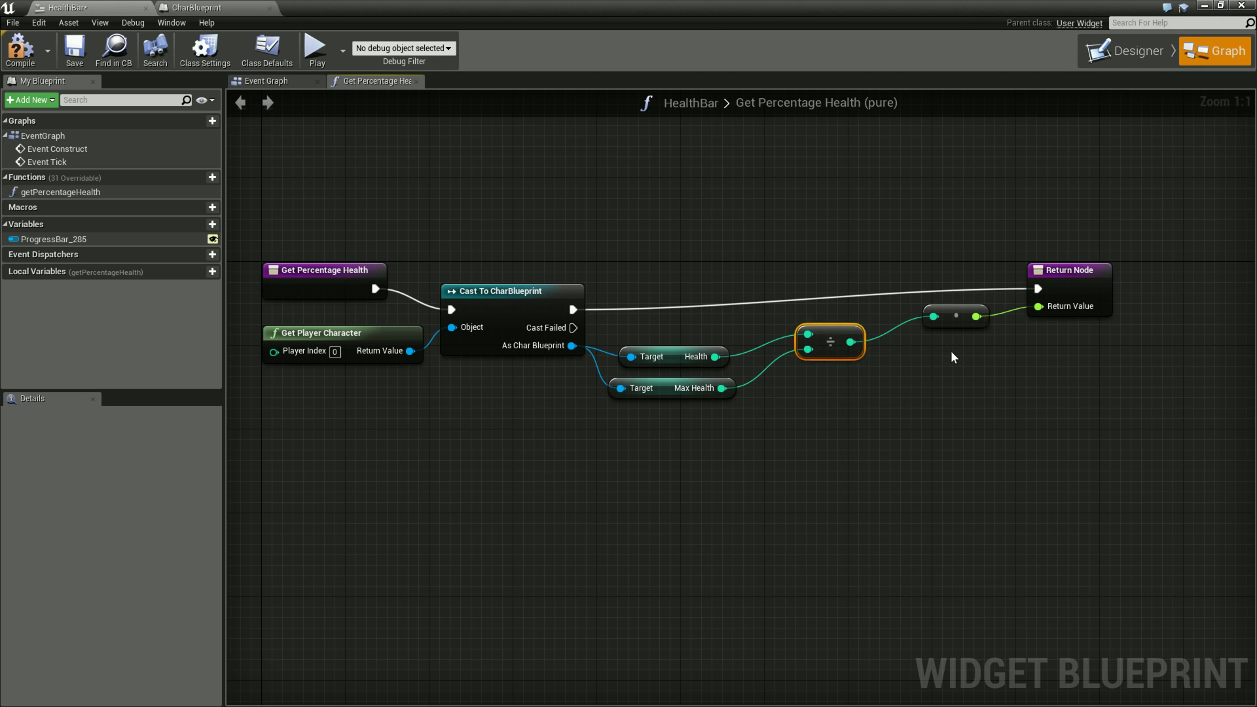
{"action": "key", "text": "Delete"}
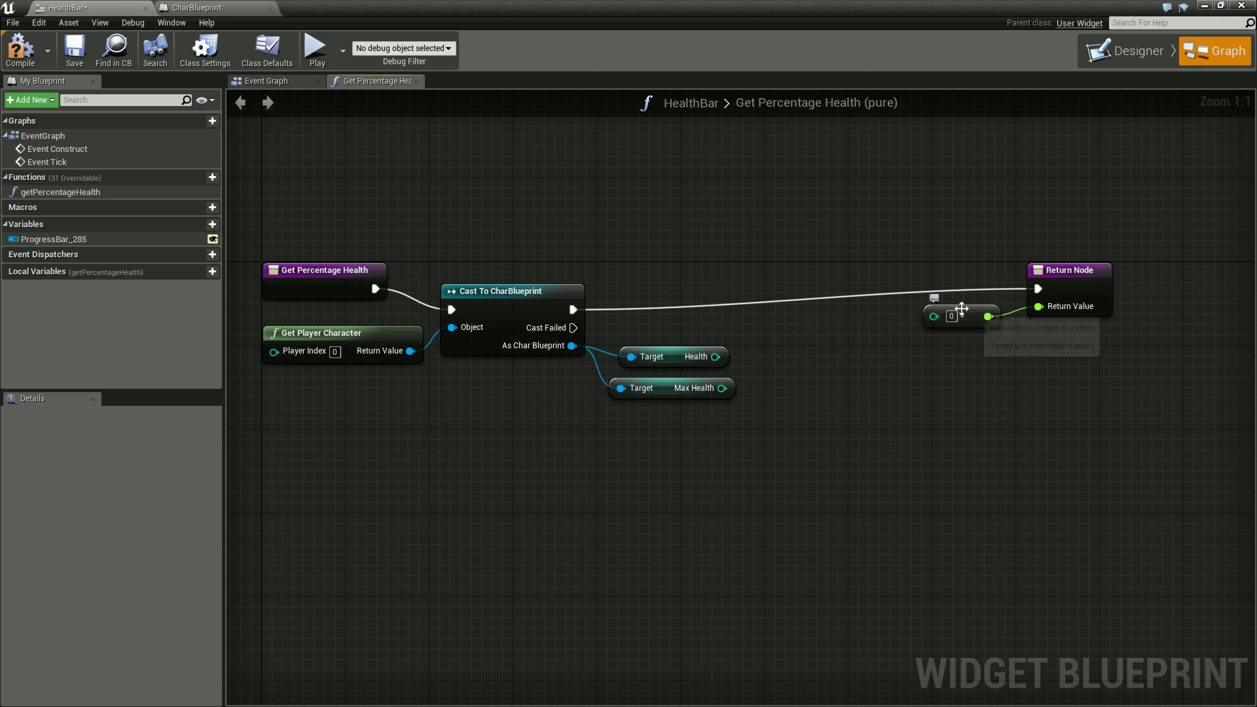
{"action": "left_click", "coordinate": [974, 323]}
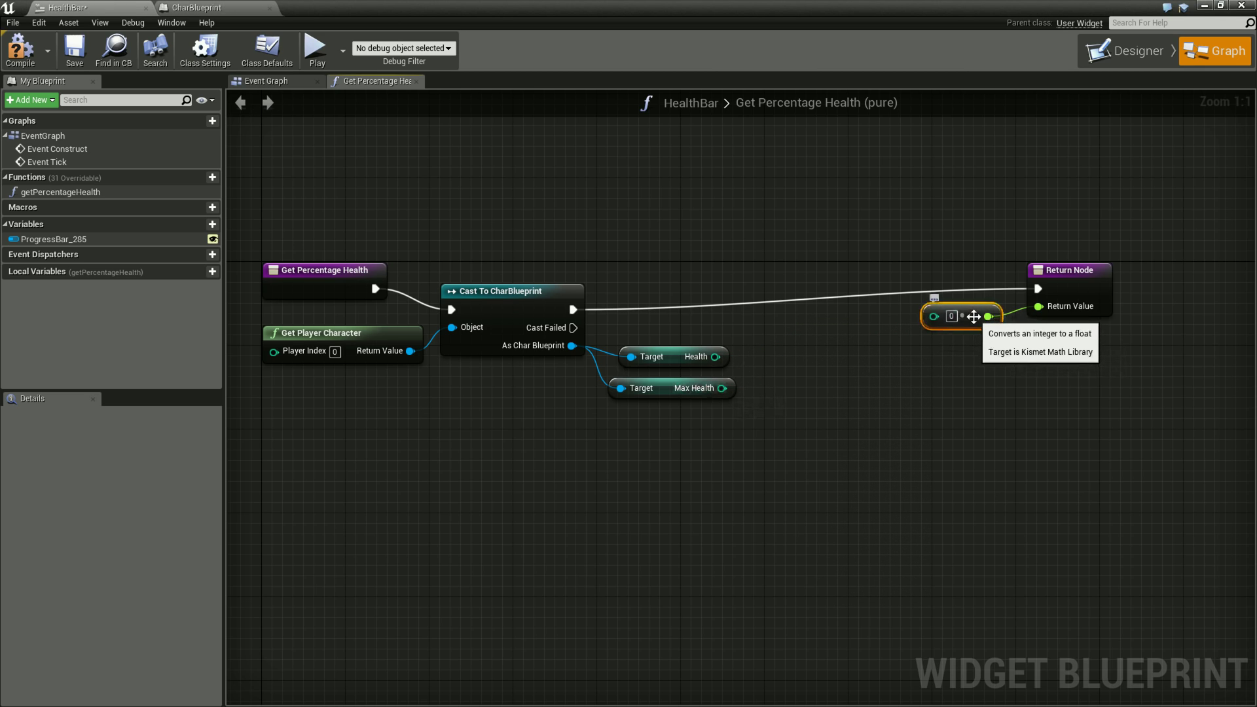
{"action": "key", "text": "Delete"}
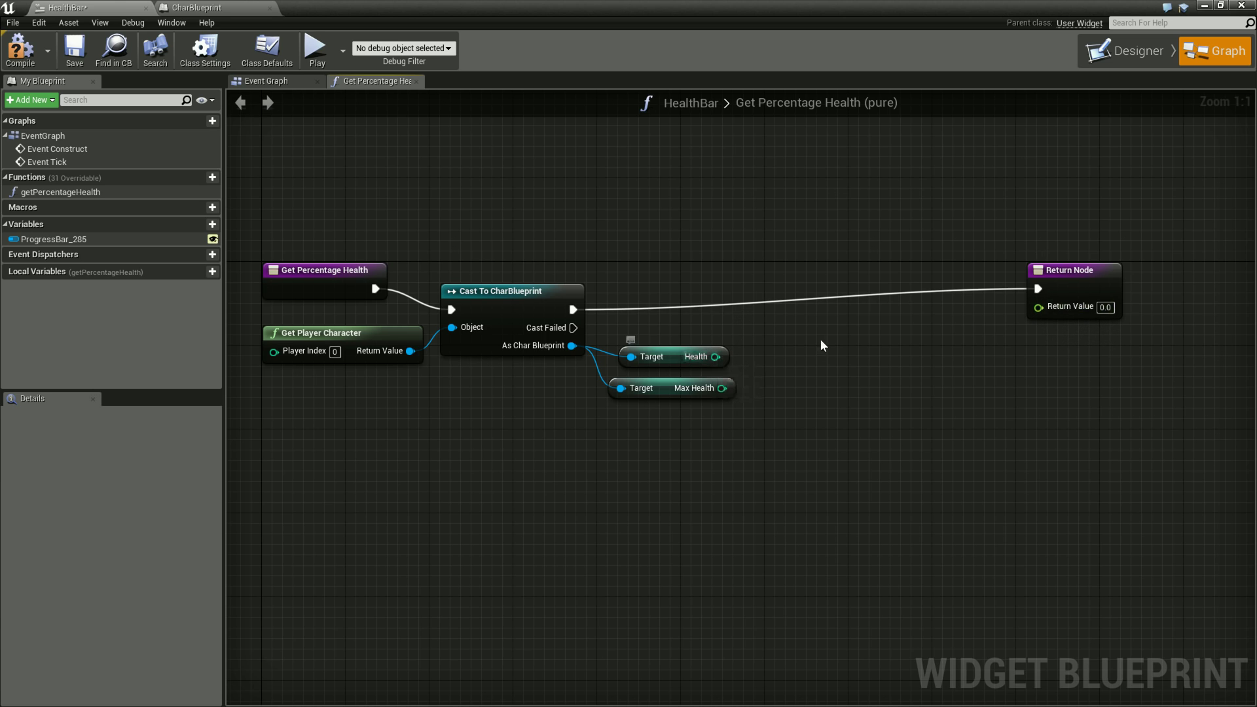
Convert Health and Max Health to floats with two ToFloat (int) nodes.
{"action": "left_click_drag", "start_coordinate": [715, 357], "coordinate": [746, 355]}
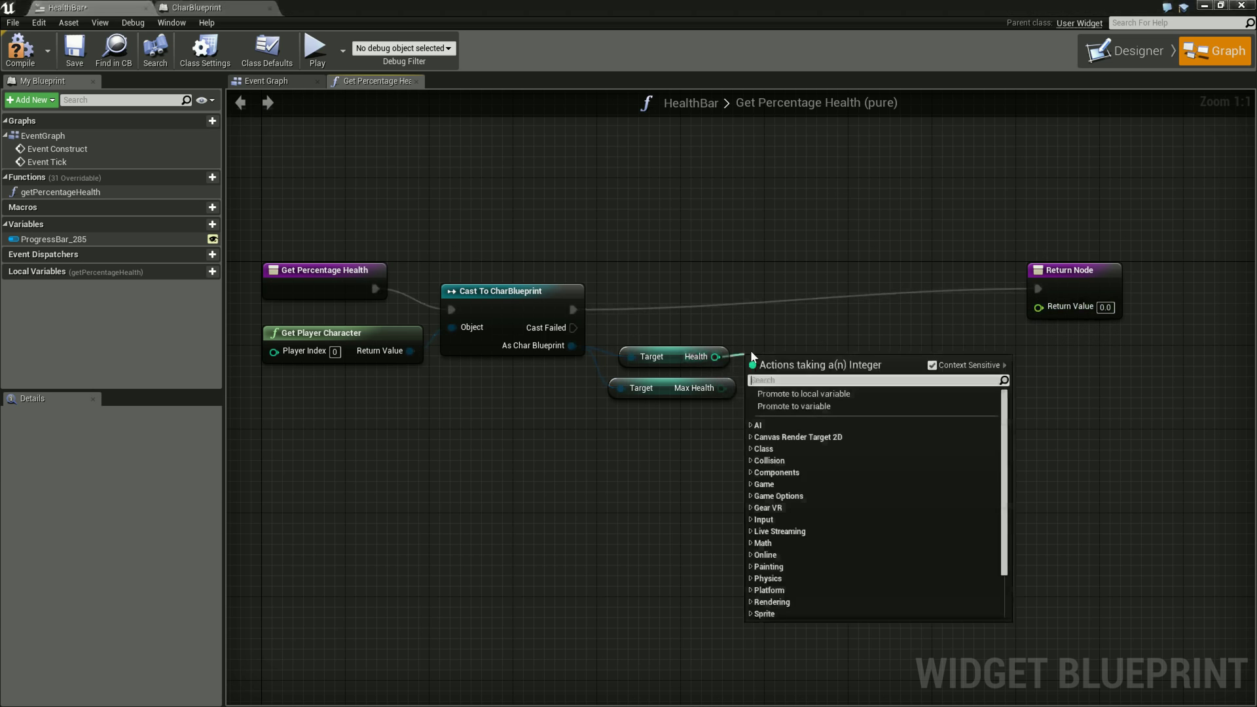
{"action": "type", "text": "cast"}
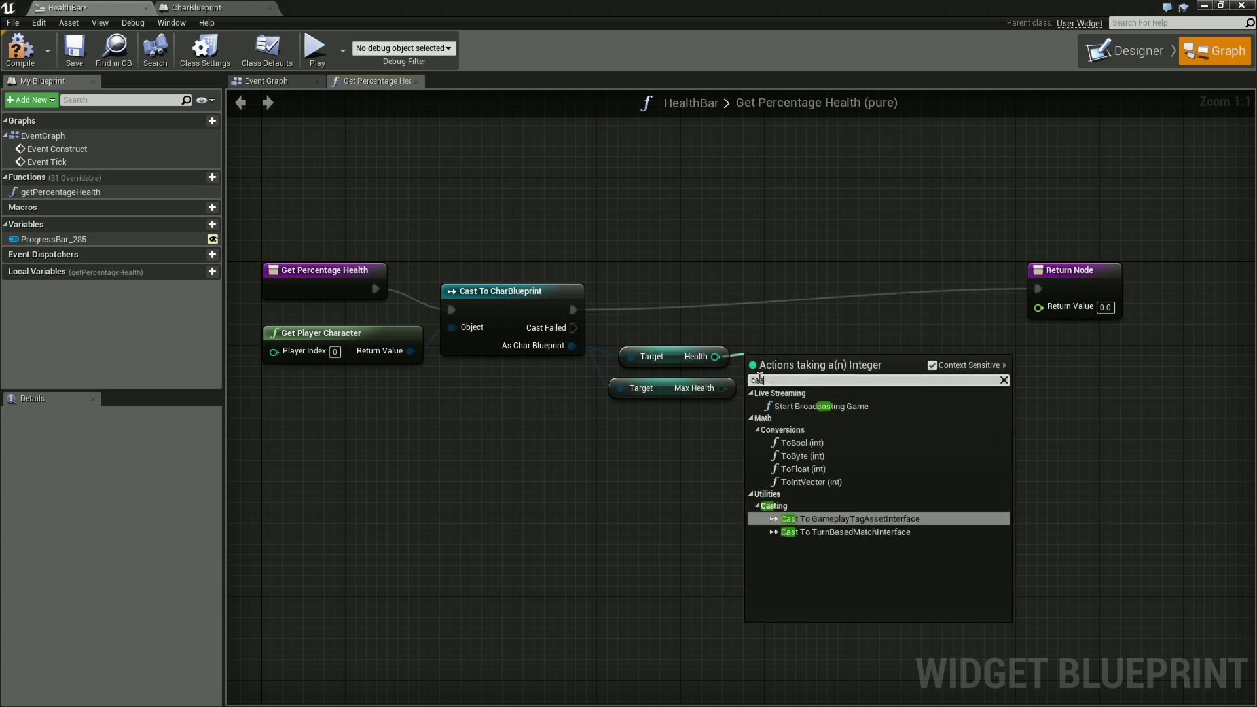
{"action": "left_click", "coordinate": [826, 469]}
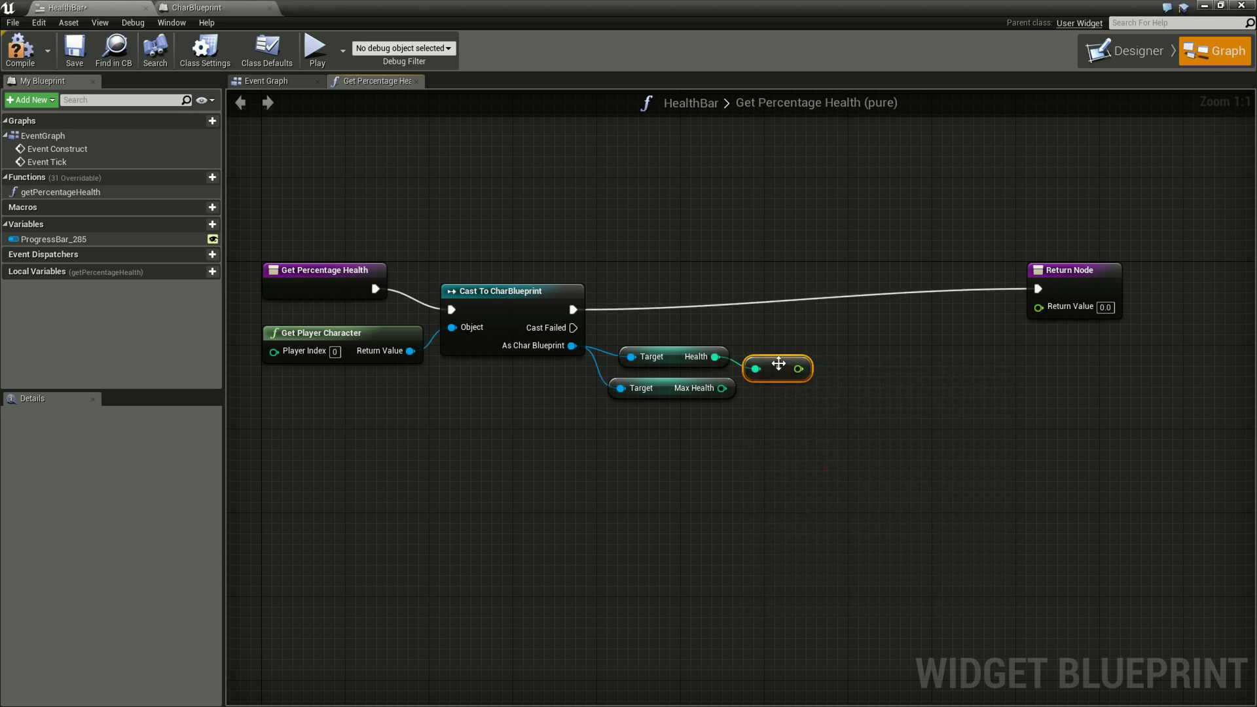
{"action": "left_click_drag", "start_coordinate": [779, 364], "coordinate": [779, 344]}
{"action": "left_click_drag", "start_coordinate": [722, 388], "coordinate": [748, 387]}
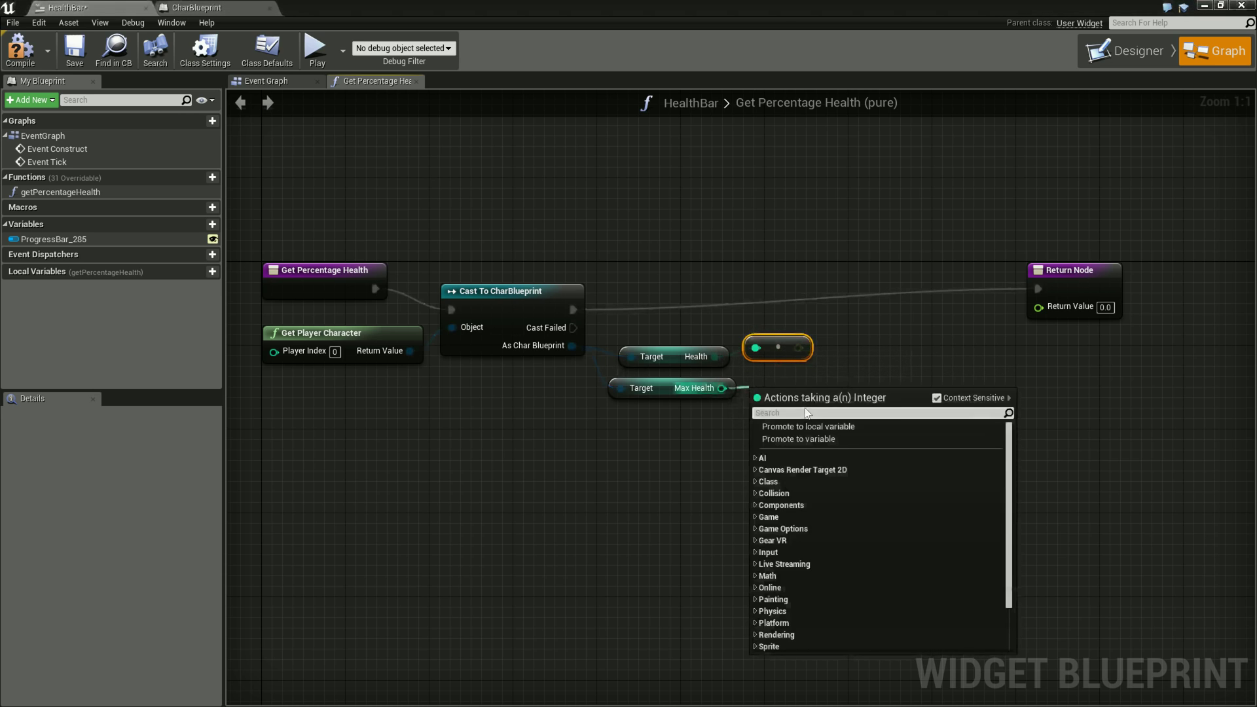
{"action": "type", "text": "cast to"}
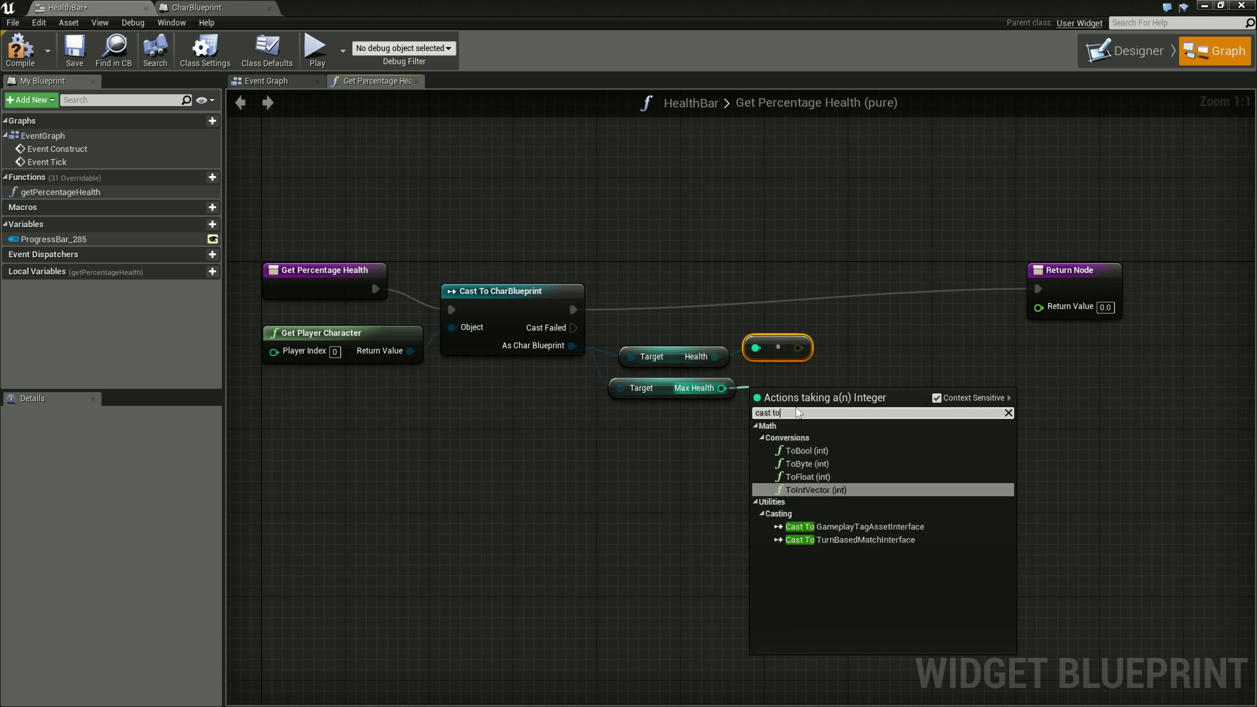
{"action": "left_click", "coordinate": [807, 476]}
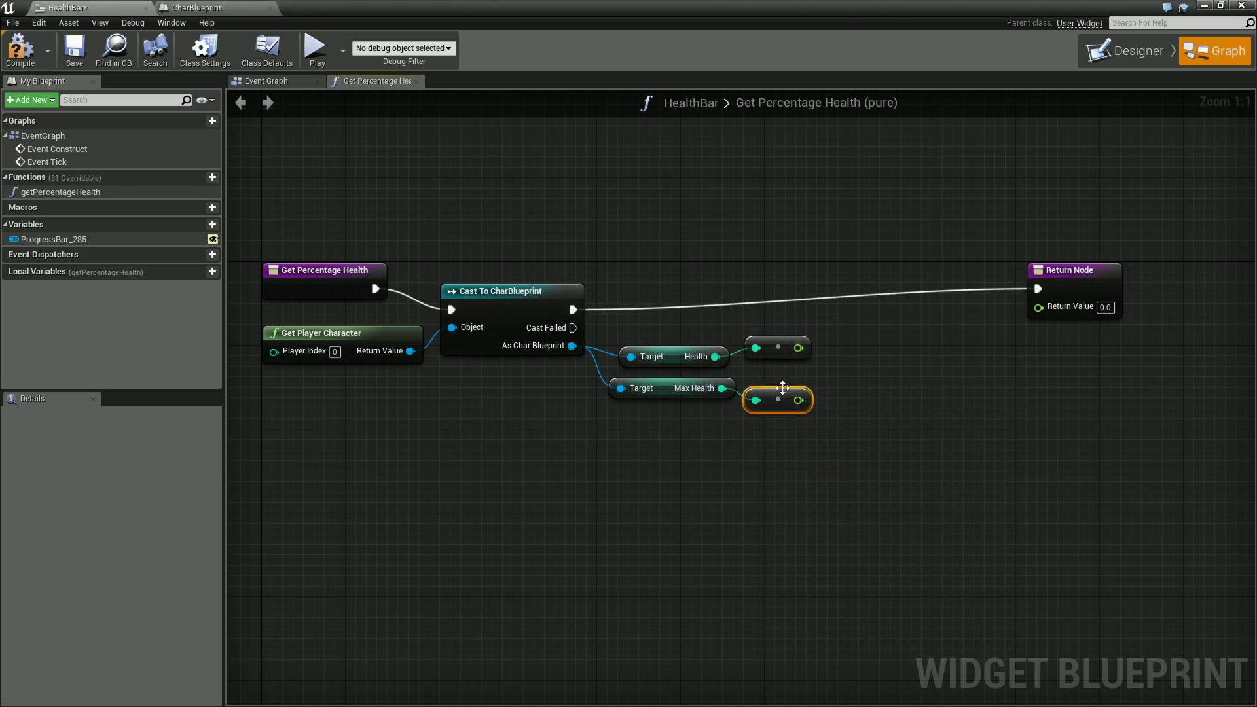
{"action": "left_click_drag", "start_coordinate": [783, 388], "coordinate": [781, 368]}
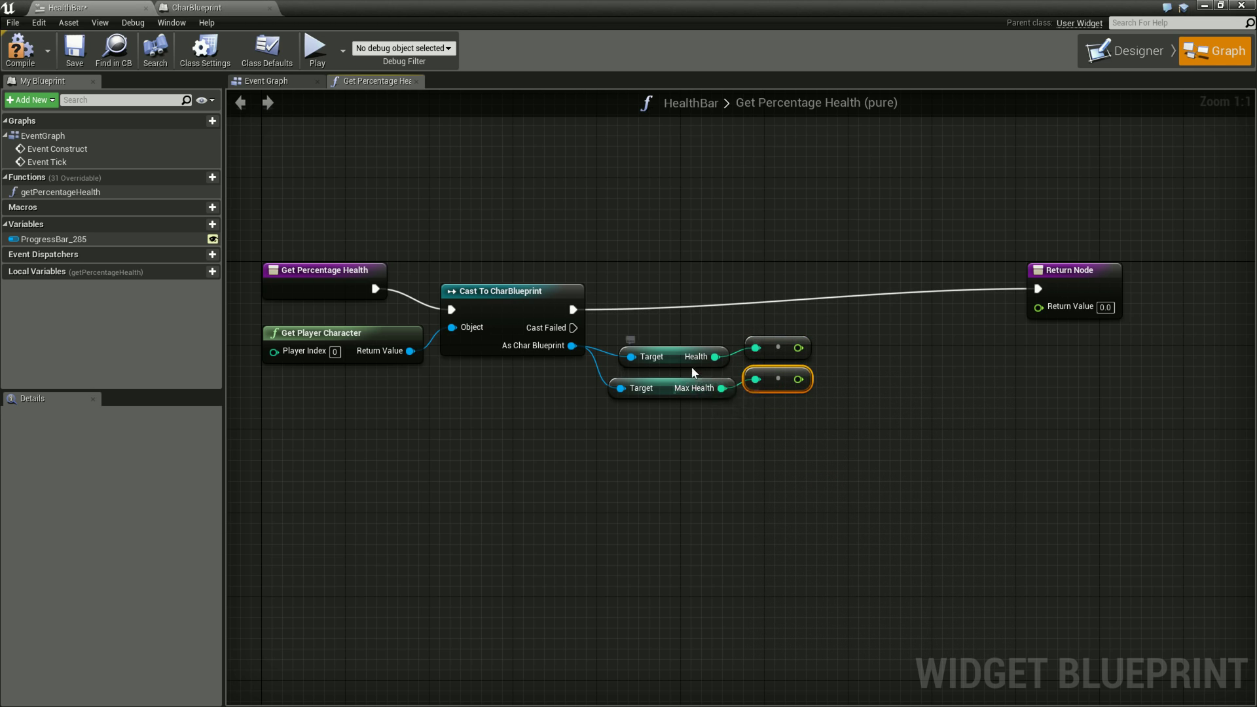
Divide float Health by float Max Health and feed the result into Return Value.
{"action": "left_click_drag", "start_coordinate": [798, 348], "coordinate": [854, 335]}
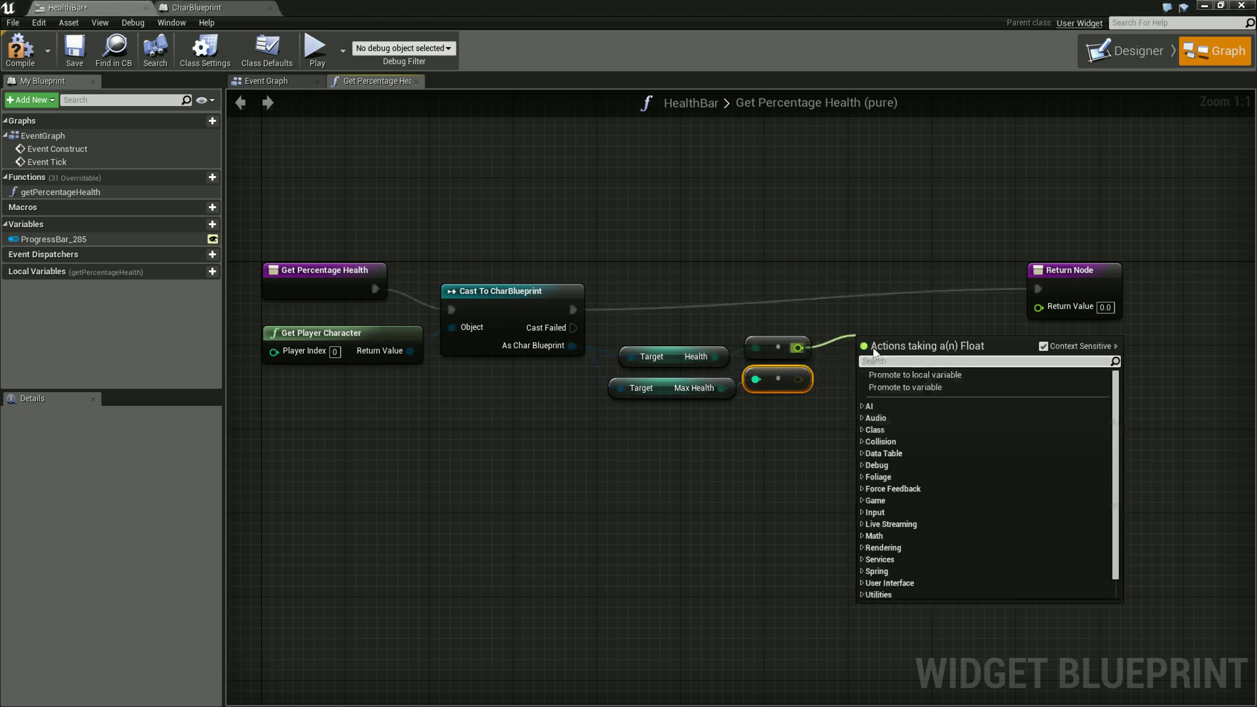
{"action": "type", "text": "div"}
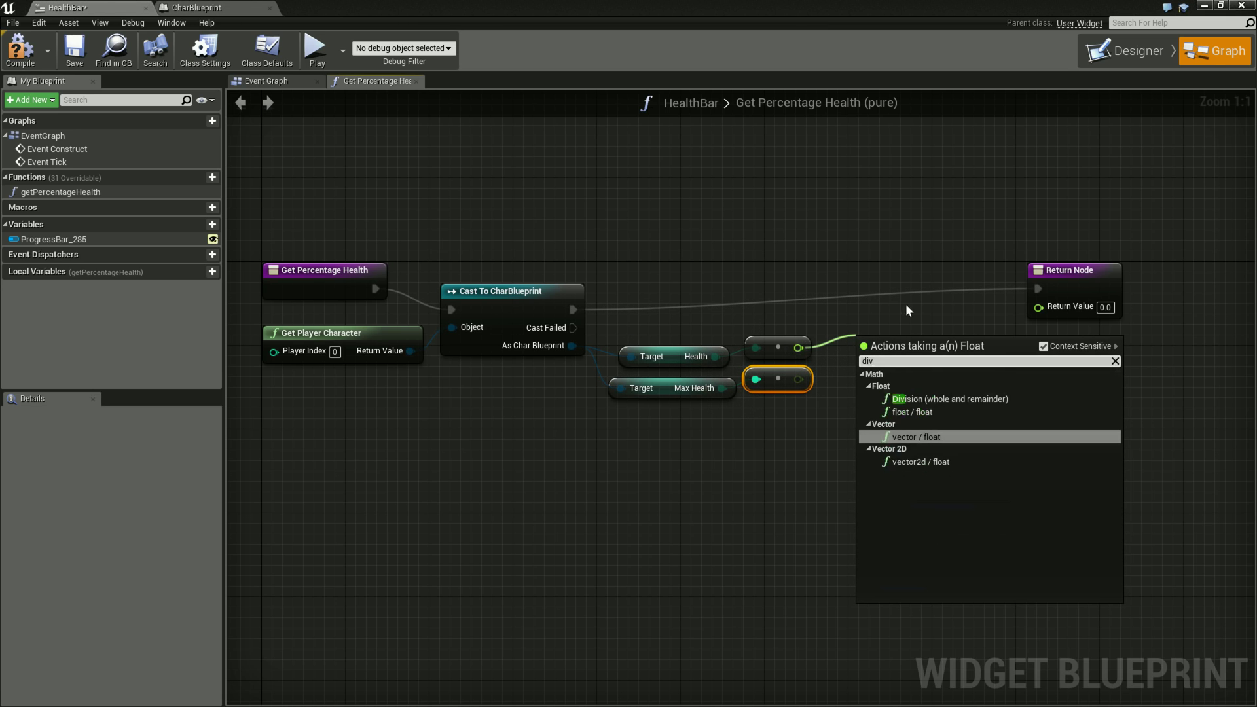
{"action": "left_click", "coordinate": [936, 411]}
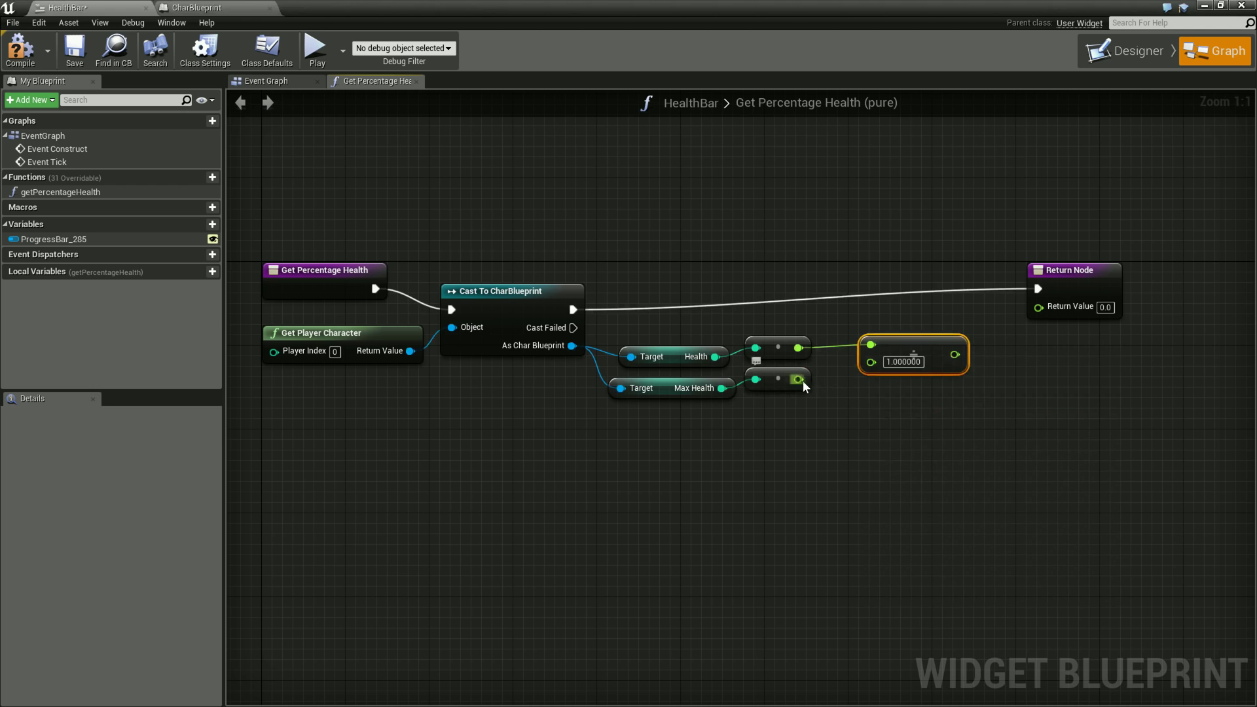
{"action": "left_click_drag", "start_coordinate": [798, 380], "coordinate": [870, 362]}
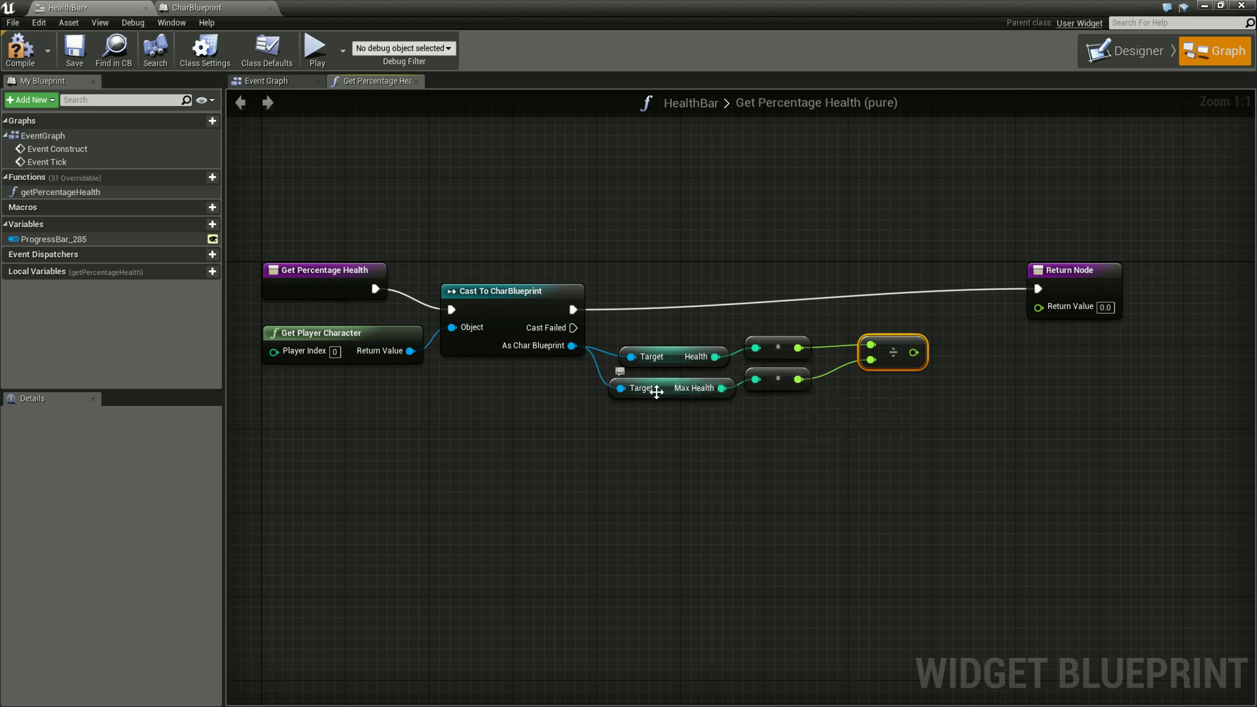
{"action": "left_click_drag", "start_coordinate": [913, 352], "coordinate": [1037, 308]}
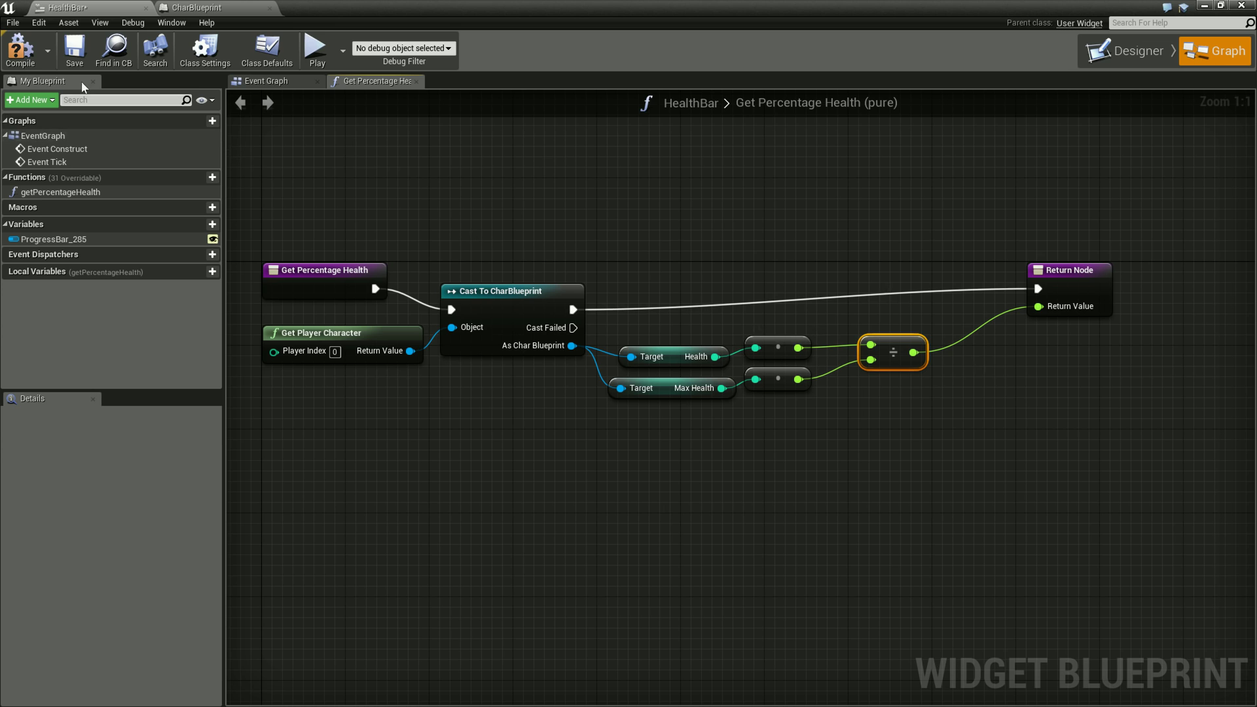
Compile the HealthBar widget and look over its graphs and designer.
{"action": "left_click", "coordinate": [26, 64]}
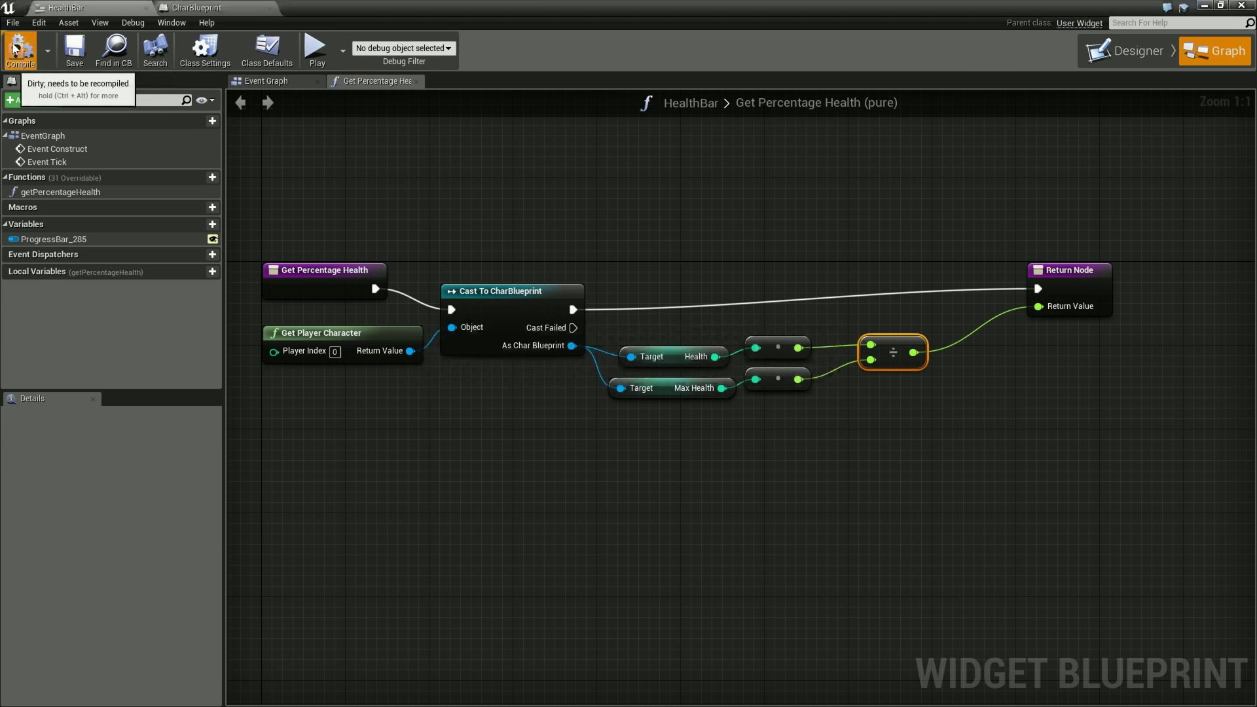
{"action": "left_click", "coordinate": [212, 9]}
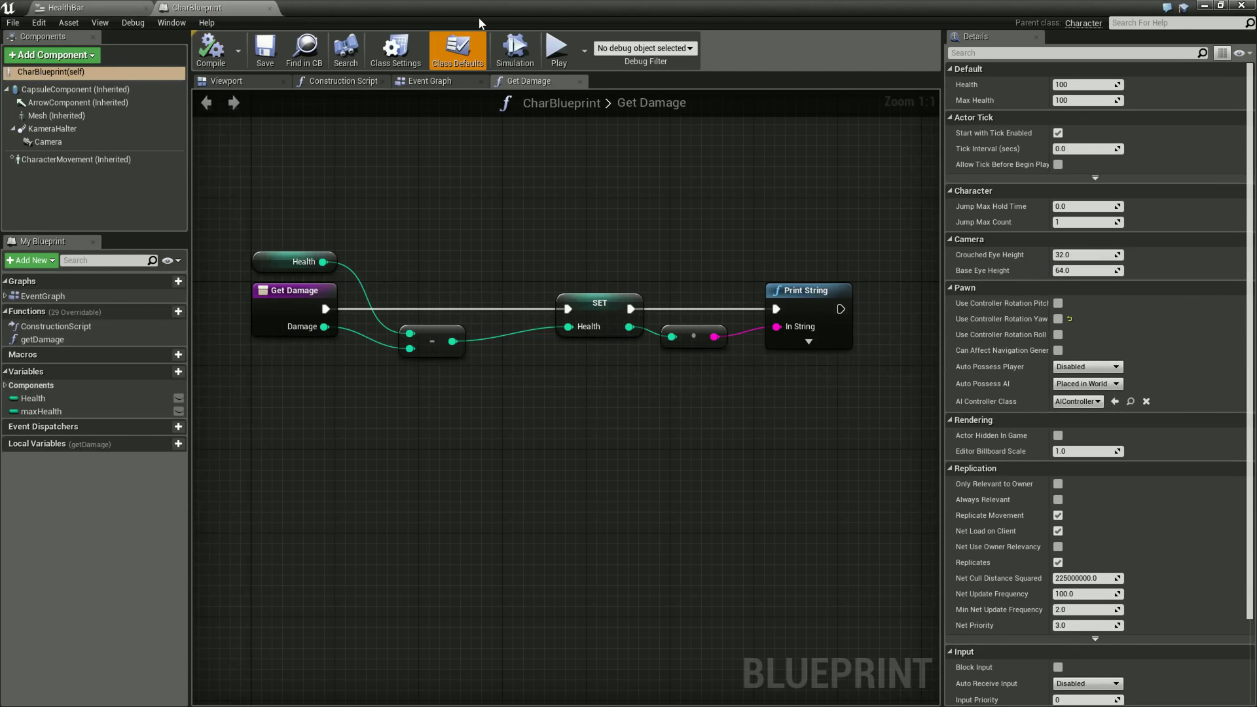
{"action": "left_click", "coordinate": [252, 81]}
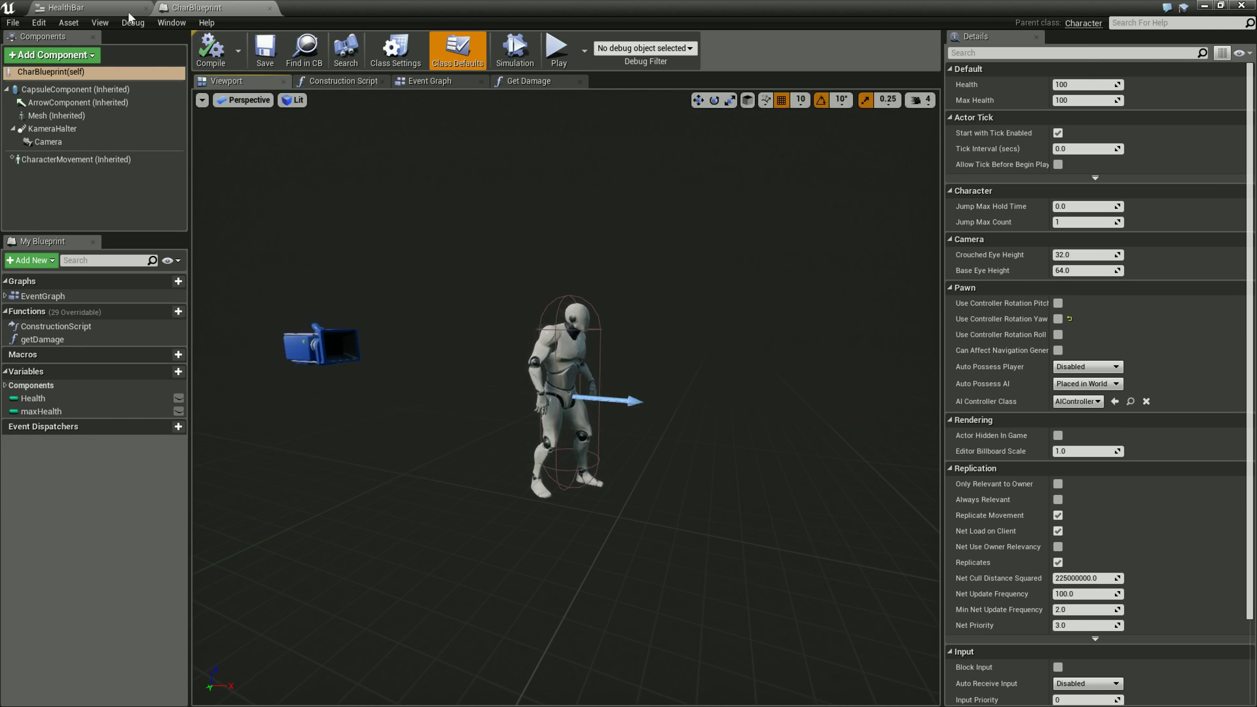
{"action": "left_click", "coordinate": [66, 7]}
{"action": "left_click", "coordinate": [262, 80]}
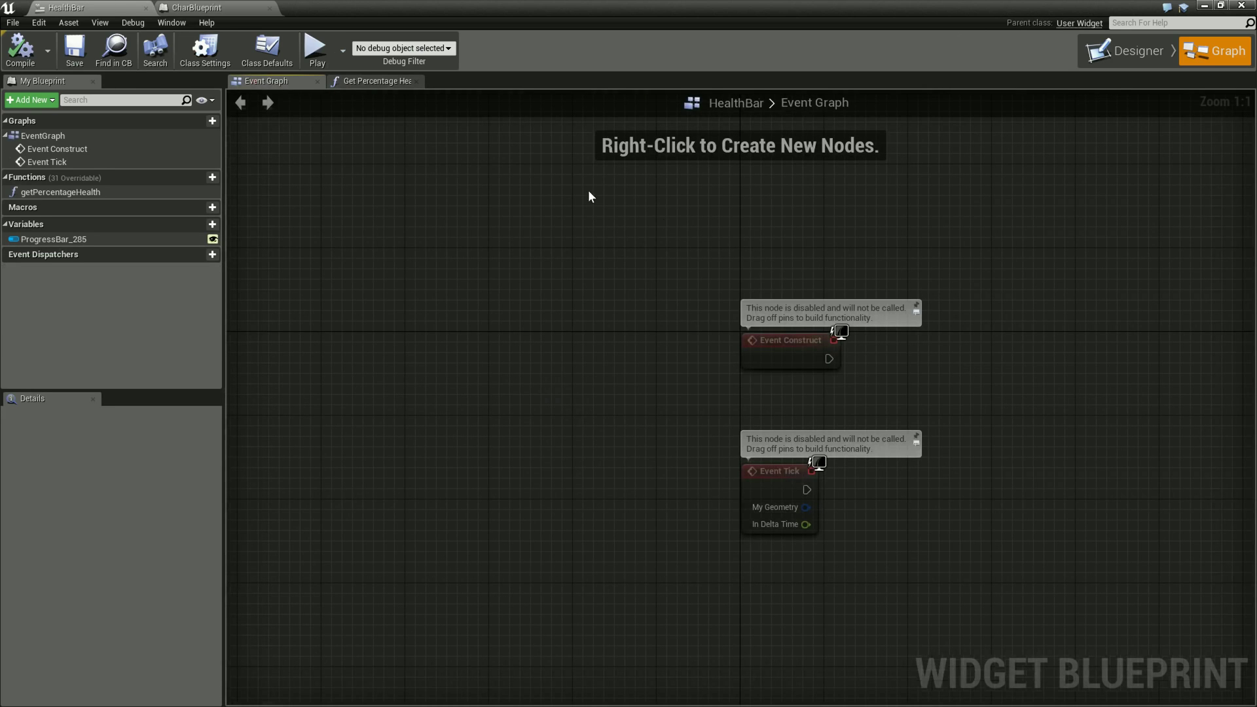
{"action": "left_click", "coordinate": [372, 80]}
{"action": "left_click", "coordinate": [1125, 51]}
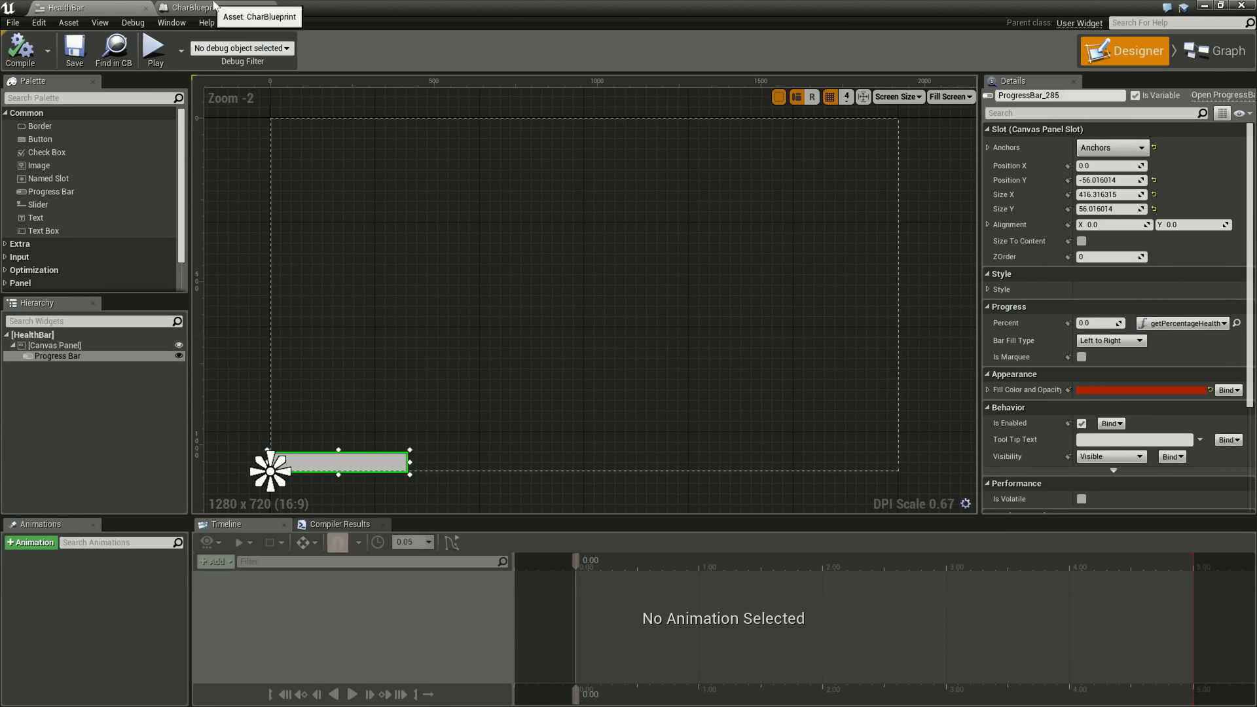
Open CharBlueprint's Event Graph and centre the view on Event BeginPlay.
{"action": "left_click", "coordinate": [252, 8]}
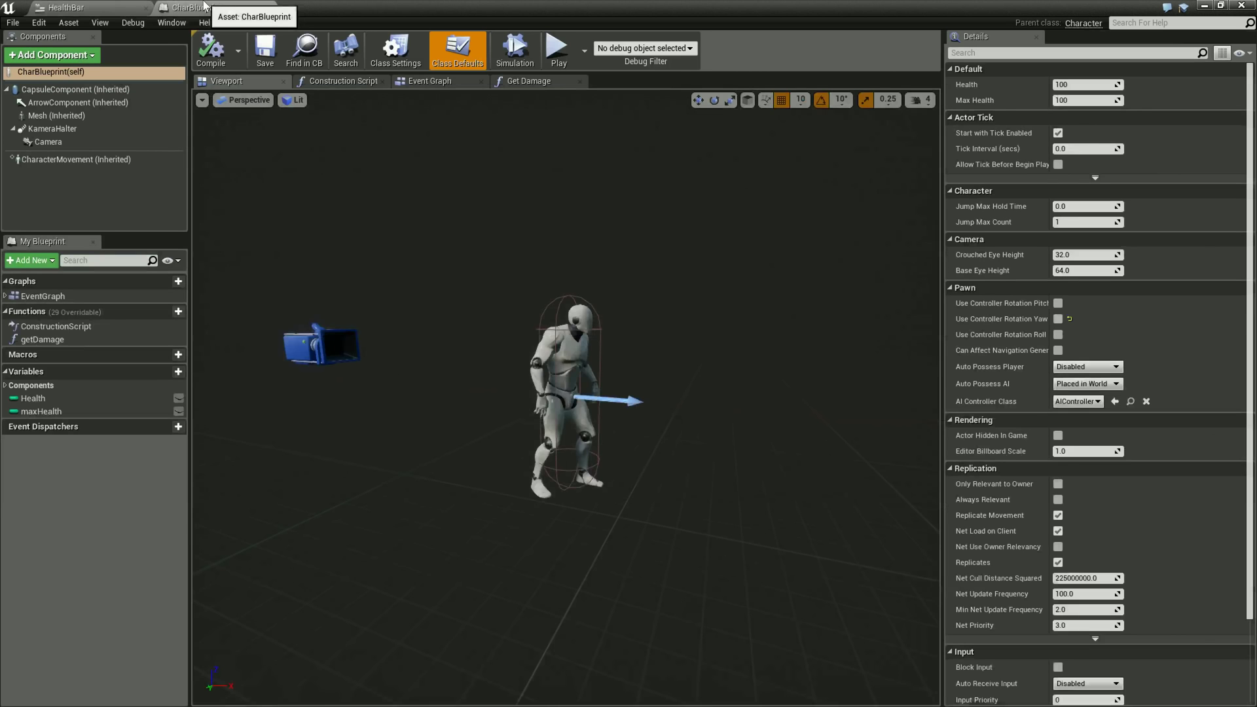
{"action": "left_click", "coordinate": [416, 81]}
{"action": "right_click_drag", "start_coordinate": [610, 378], "coordinate": [568, 546]}
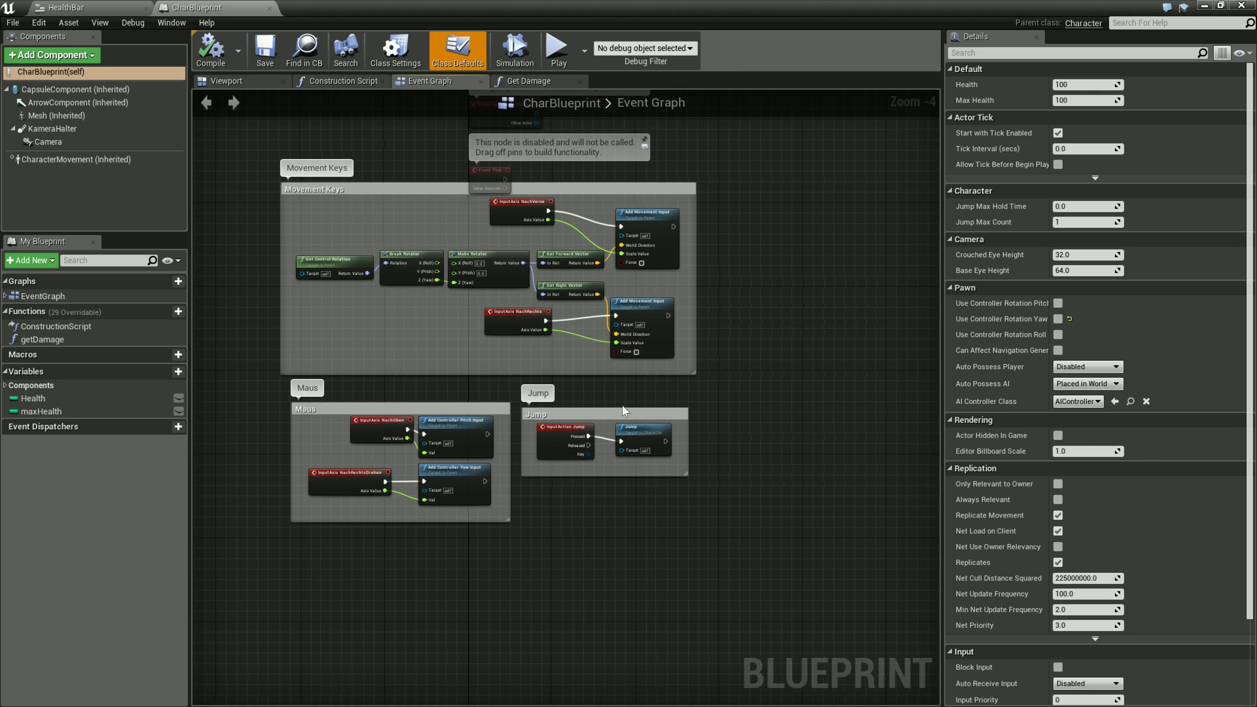
{"action": "right_click_drag", "start_coordinate": [751, 252], "coordinate": [657, 468]}
{"action": "scroll", "coordinate": [476, 227], "scroll_direction": "up", "scroll_amount": 4}
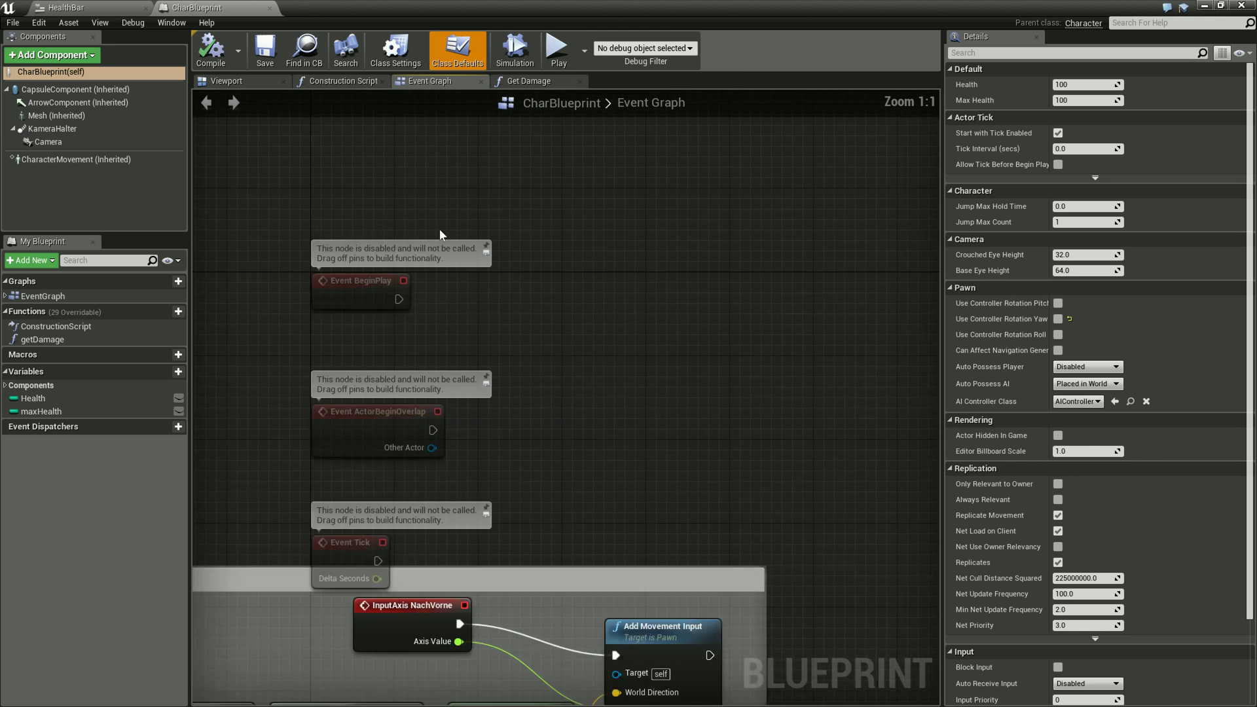
{"action": "right_click_drag", "start_coordinate": [548, 308], "coordinate": [543, 308]}
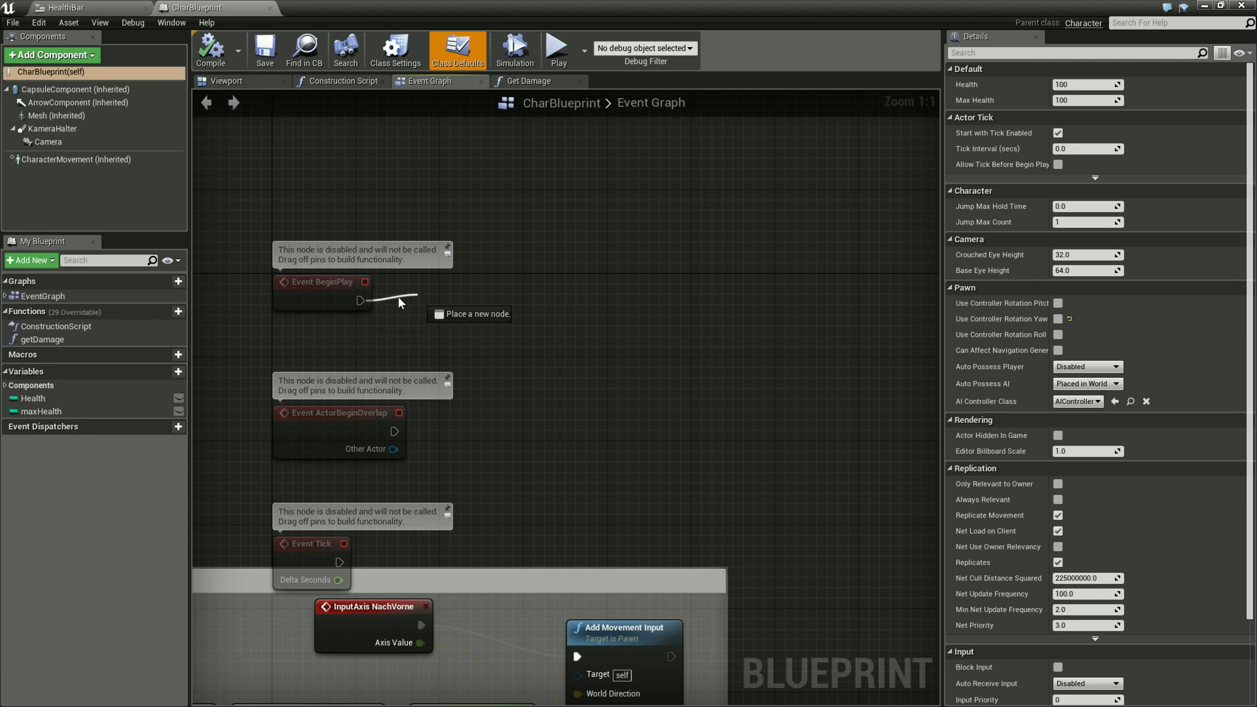
Add a Set Health node after Event BeginPlay and arrange them side by side.
{"action": "left_click_drag", "start_coordinate": [359, 300], "coordinate": [424, 296]}
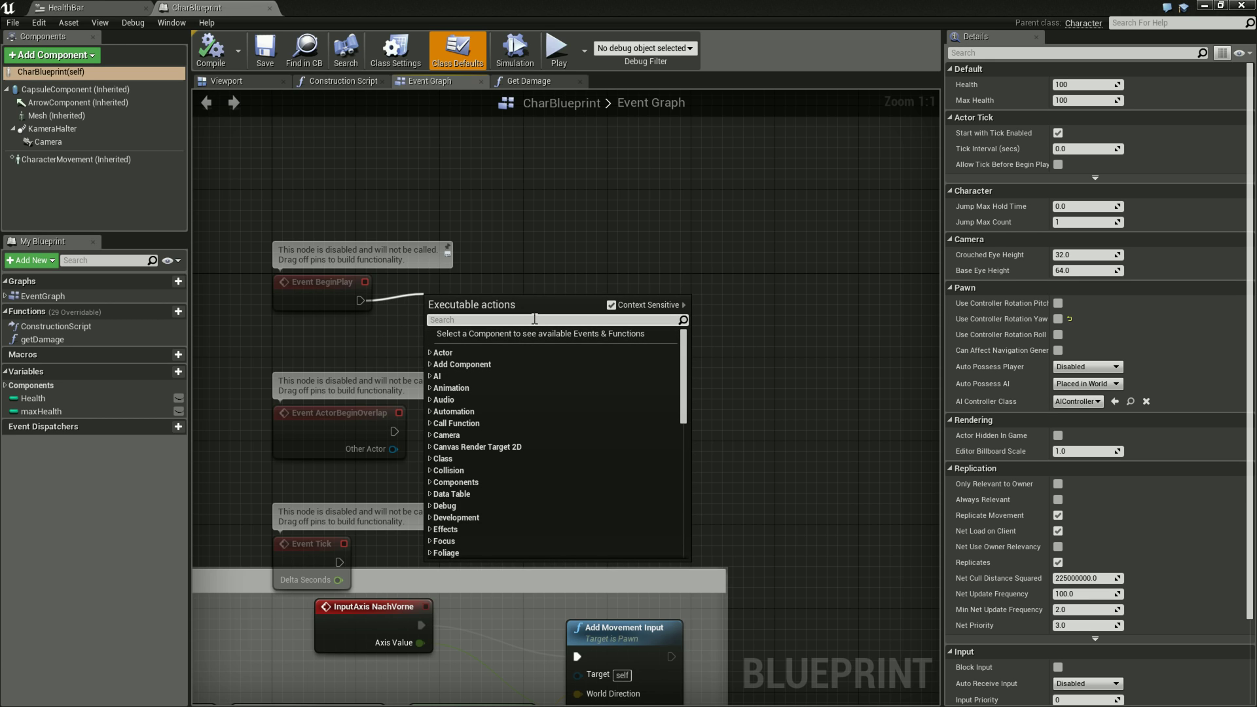
{"action": "type", "text": "set"}
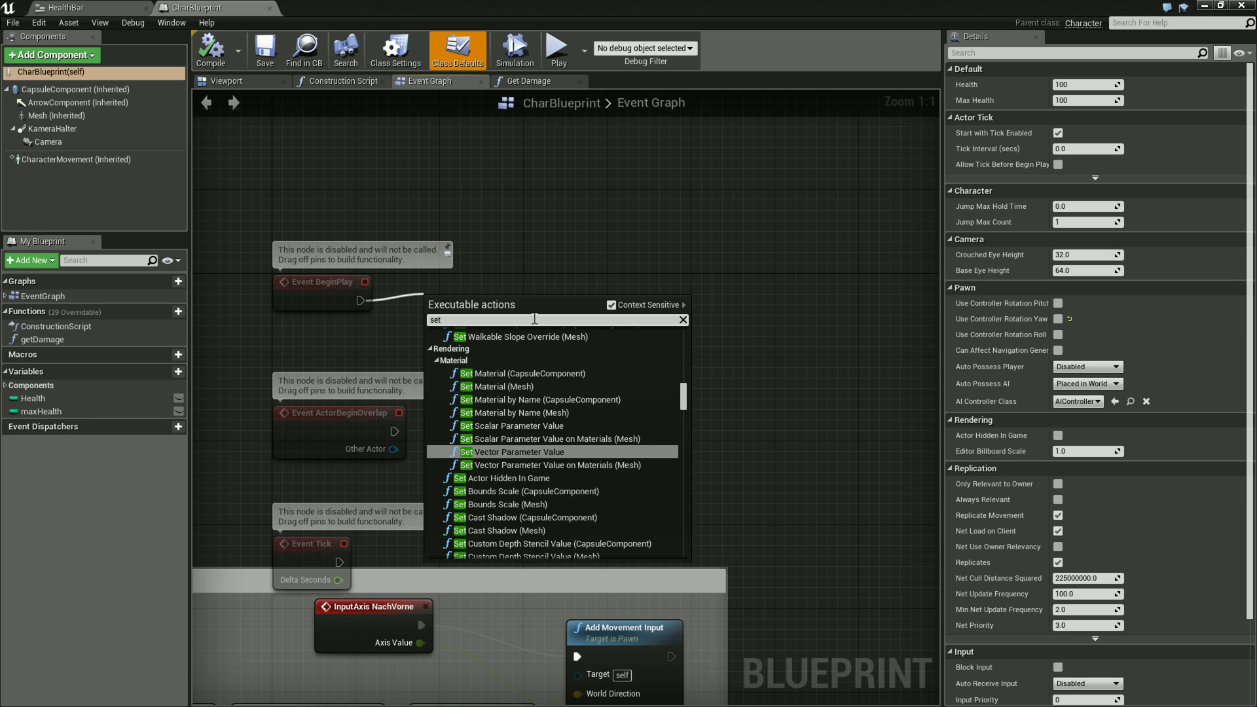
{"action": "key", "text": "BackSpace"}
{"action": "key", "text": "BackSpace"}
{"action": "key", "text": "BackSpace"}
{"action": "type", "text": "heatl"}
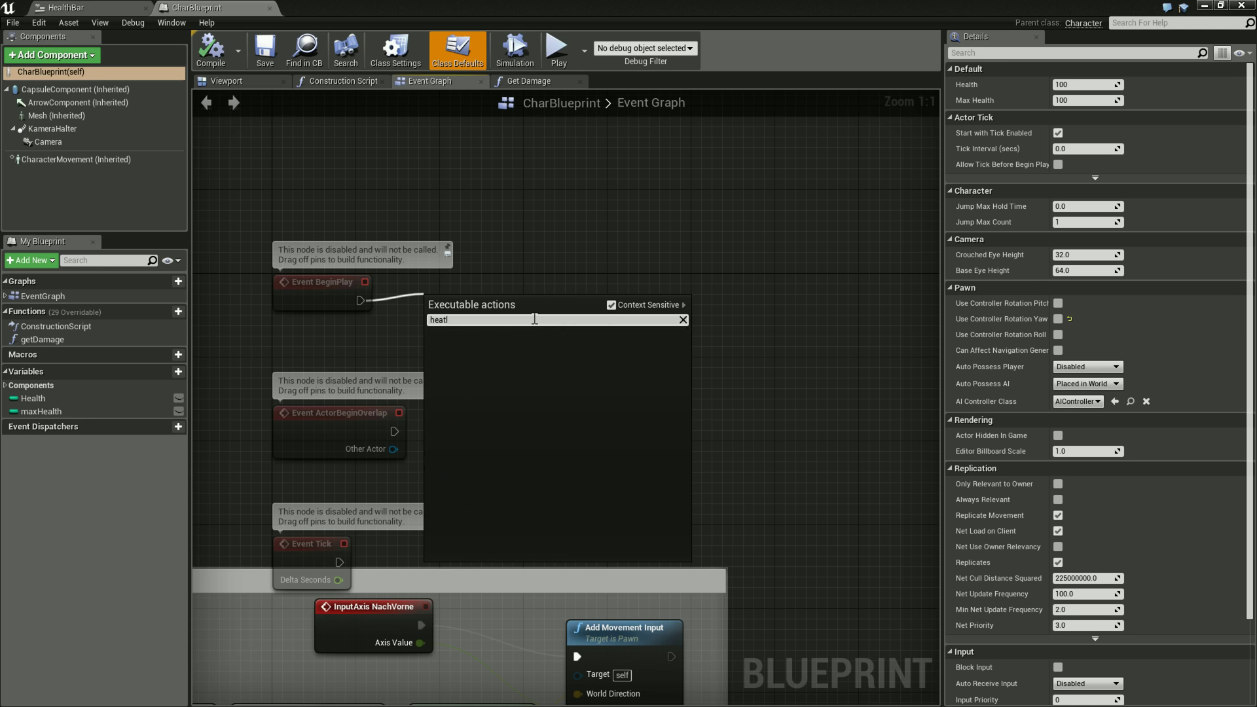
{"action": "key", "text": "BackSpace"}
{"action": "key", "text": "BackSpace"}
{"action": "type", "text": "lth"}
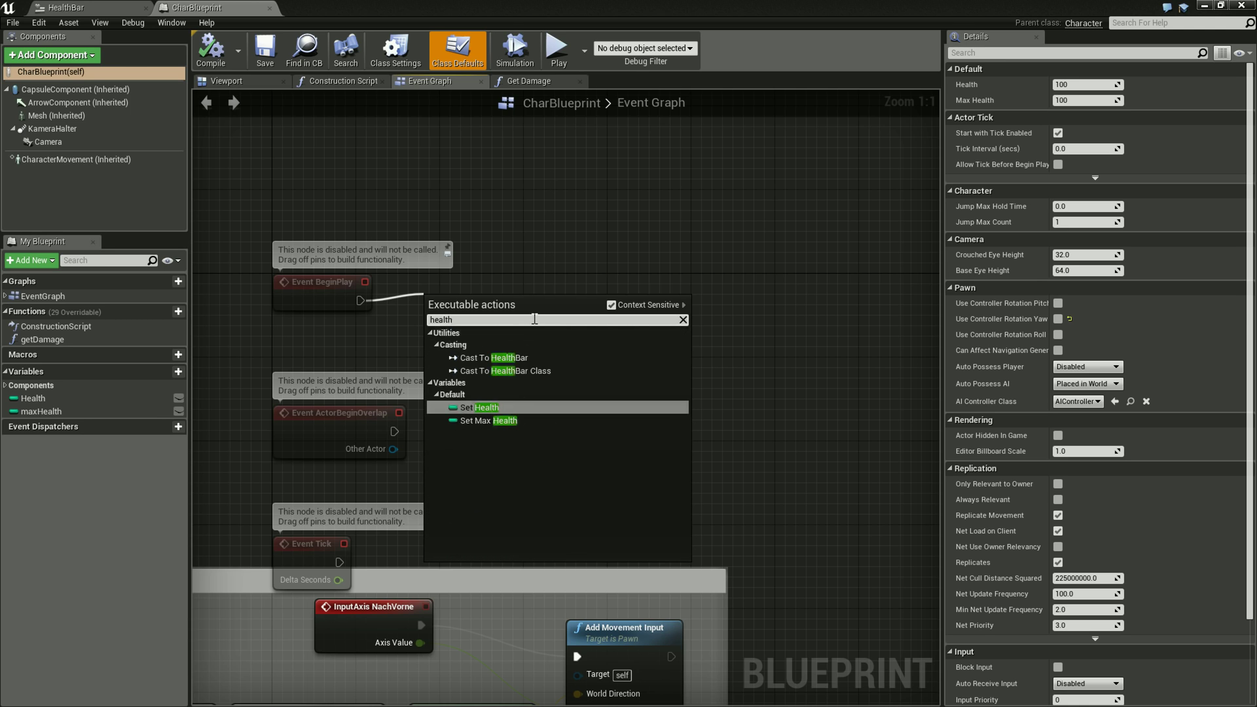
{"action": "left_click", "coordinate": [484, 407]}
{"action": "left_click_drag", "start_coordinate": [451, 314], "coordinate": [526, 269]}
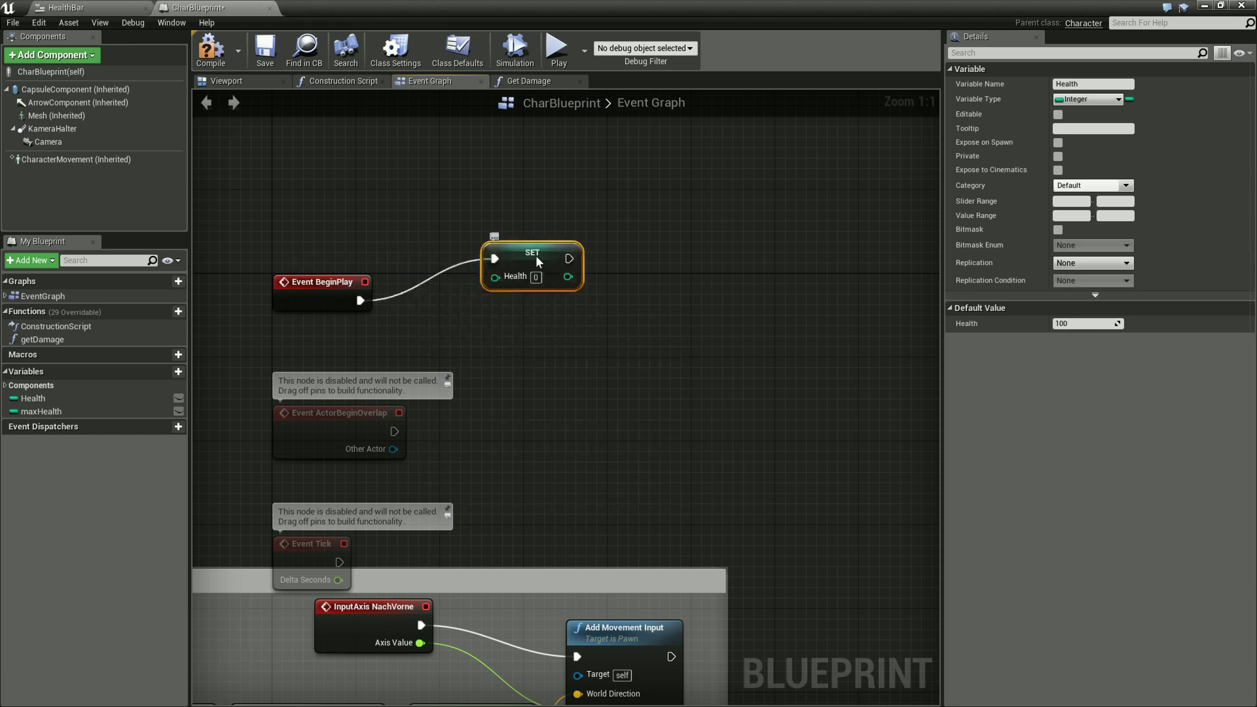
{"action": "left_click_drag", "start_coordinate": [296, 290], "coordinate": [317, 260]}
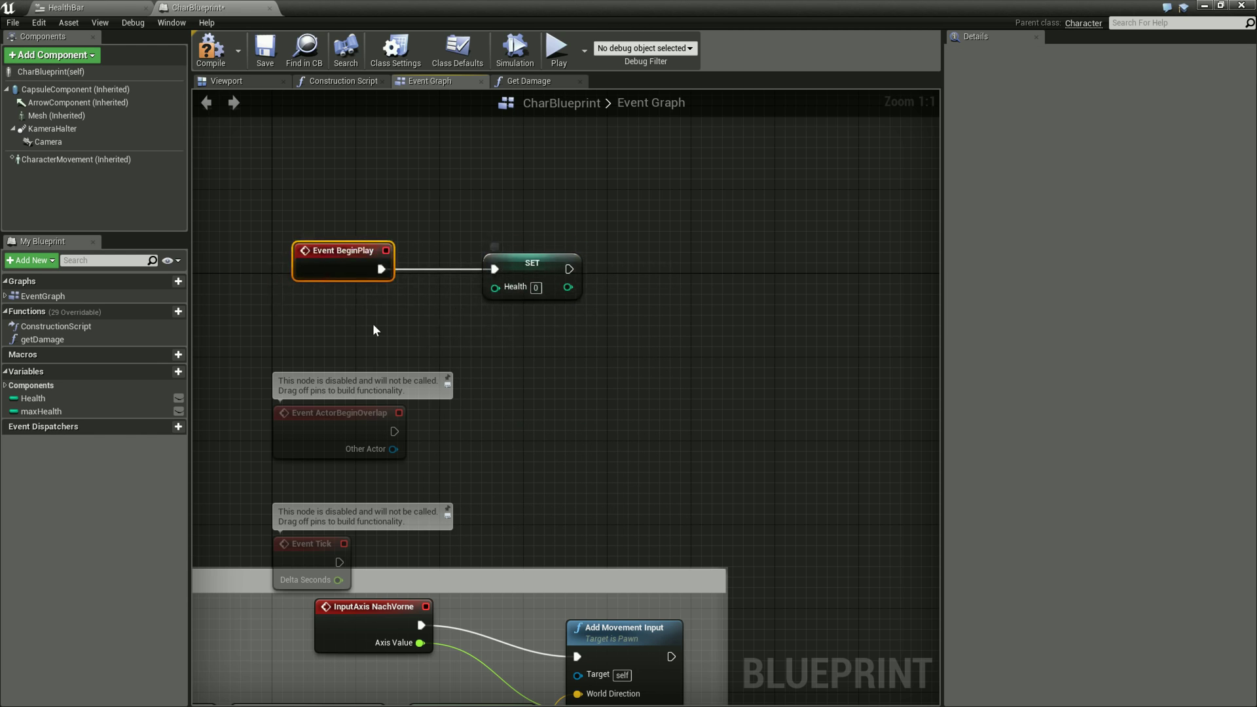
{"action": "left_click", "coordinate": [252, 332]}
Add a maxHealth getter and wire it into the SET node's Health pin.
{"action": "left_click_drag", "start_coordinate": [75, 411], "coordinate": [300, 305]}
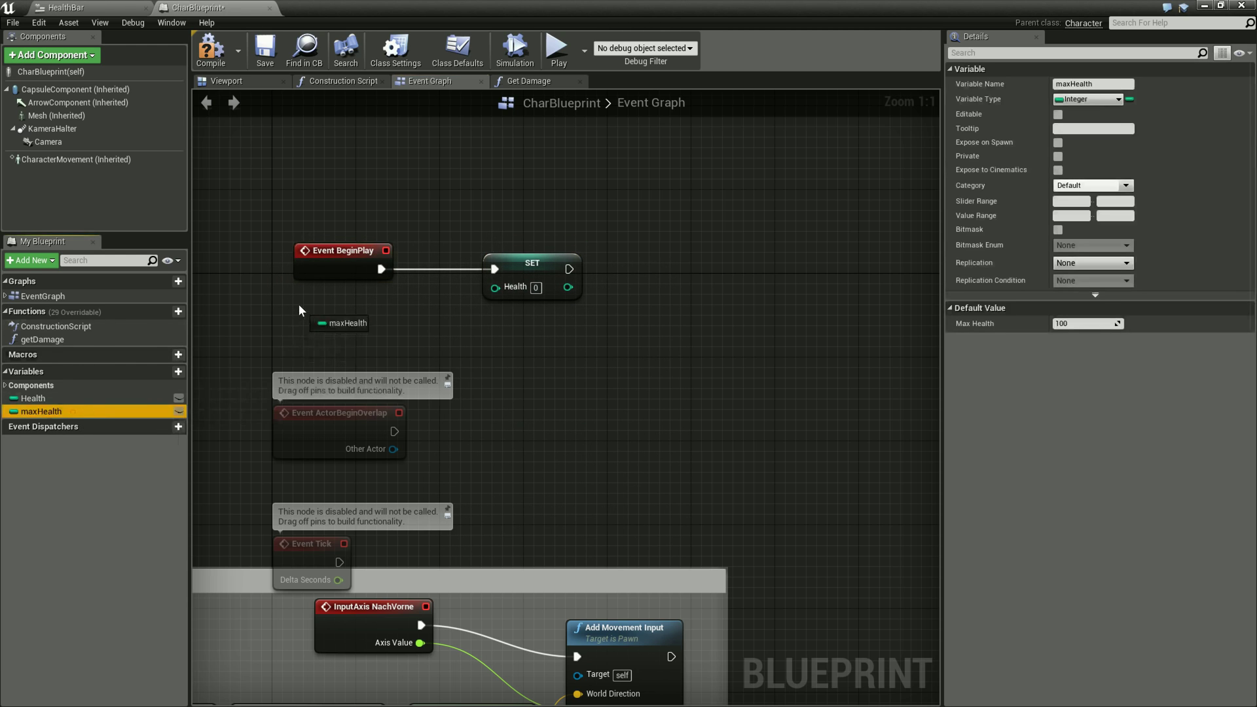
{"action": "left_click", "coordinate": [317, 321]}
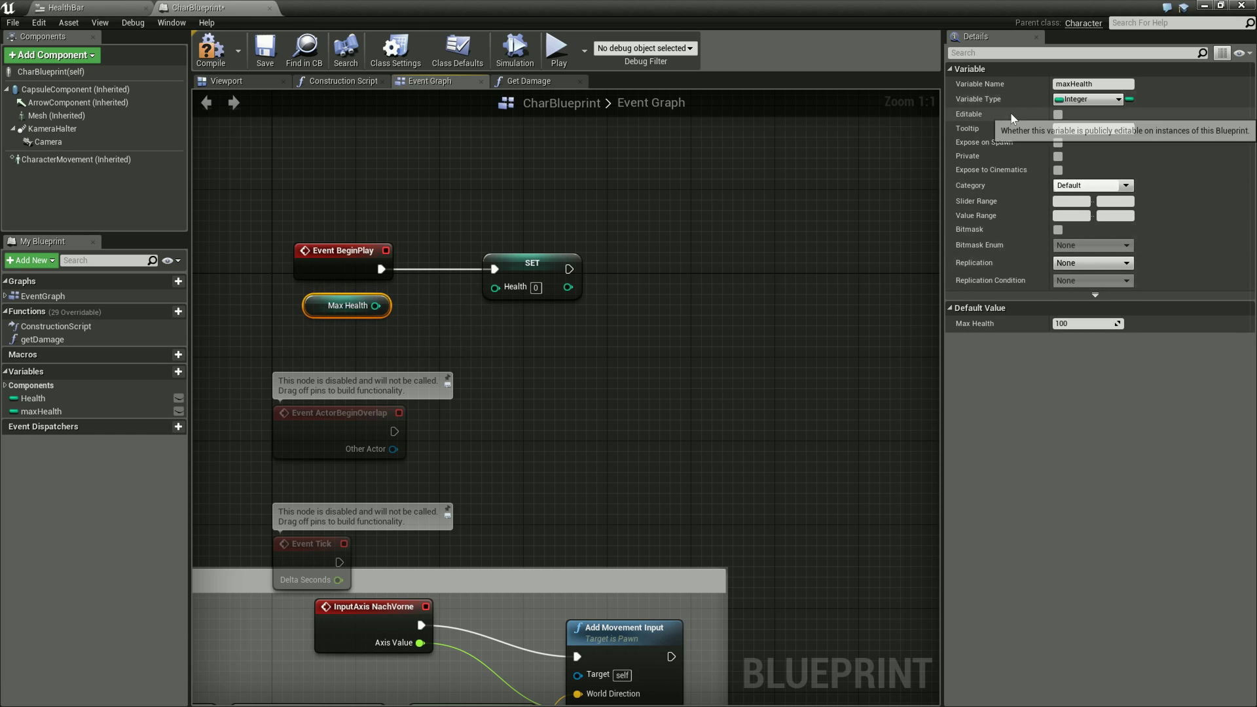
{"action": "left_click", "coordinate": [1057, 114]}
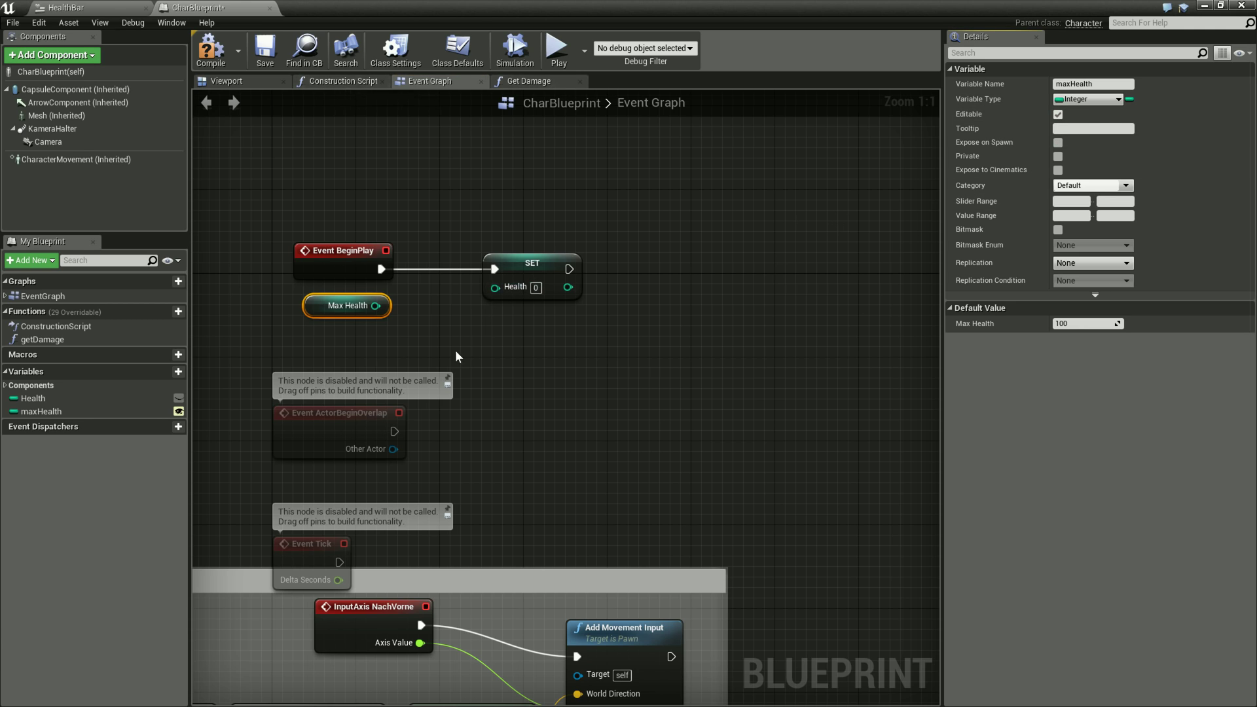
{"action": "left_click_drag", "start_coordinate": [375, 306], "coordinate": [495, 287]}
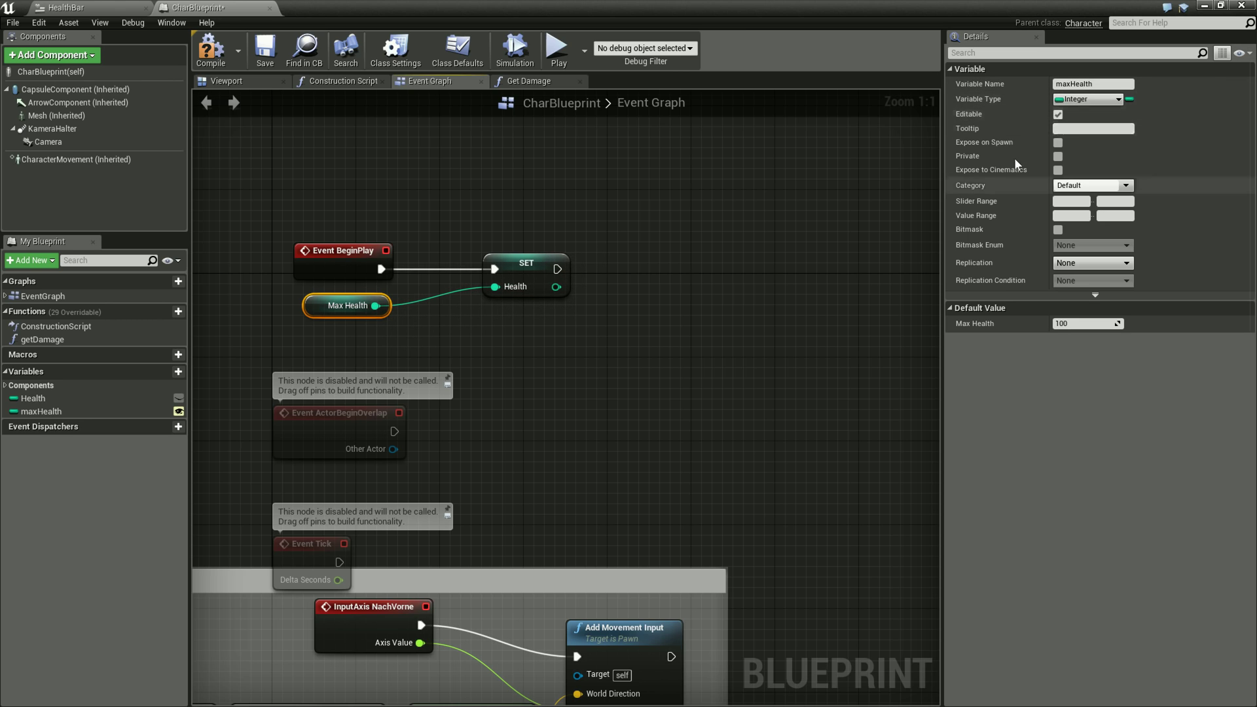
{"action": "left_click", "coordinate": [1057, 114]}
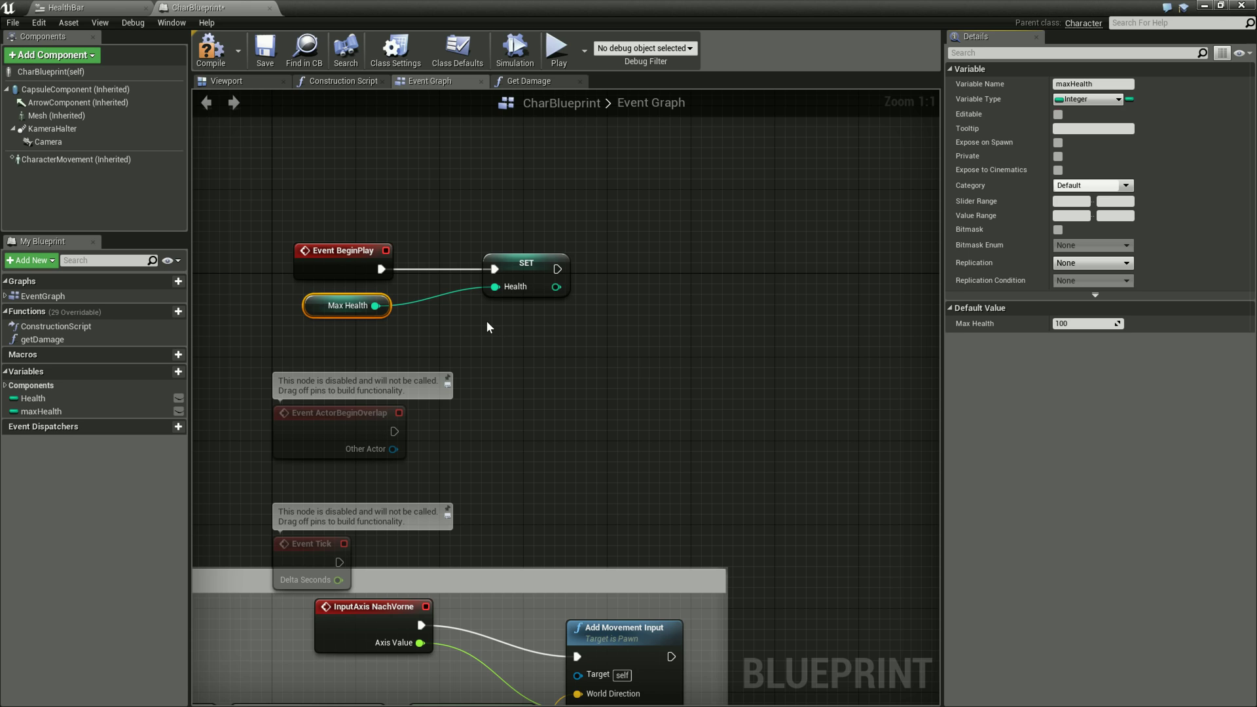
{"action": "left_click_drag", "start_coordinate": [542, 263], "coordinate": [499, 265]}
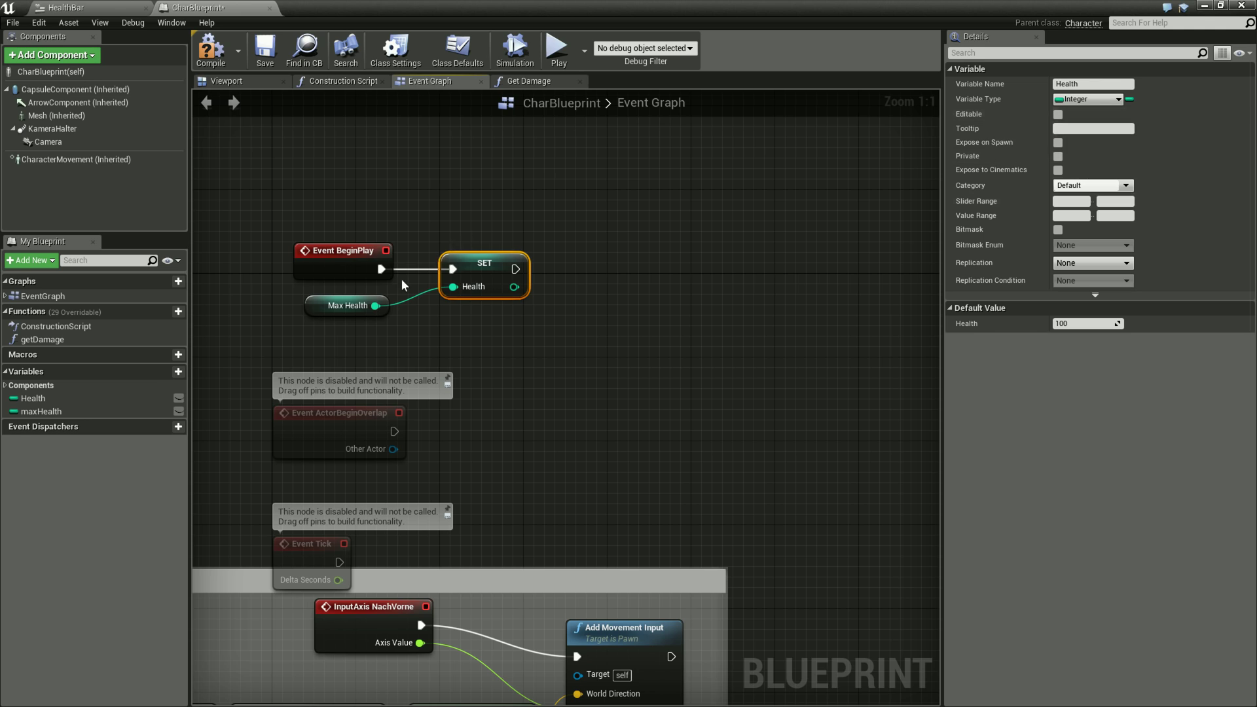
{"action": "left_click", "coordinate": [339, 305]}
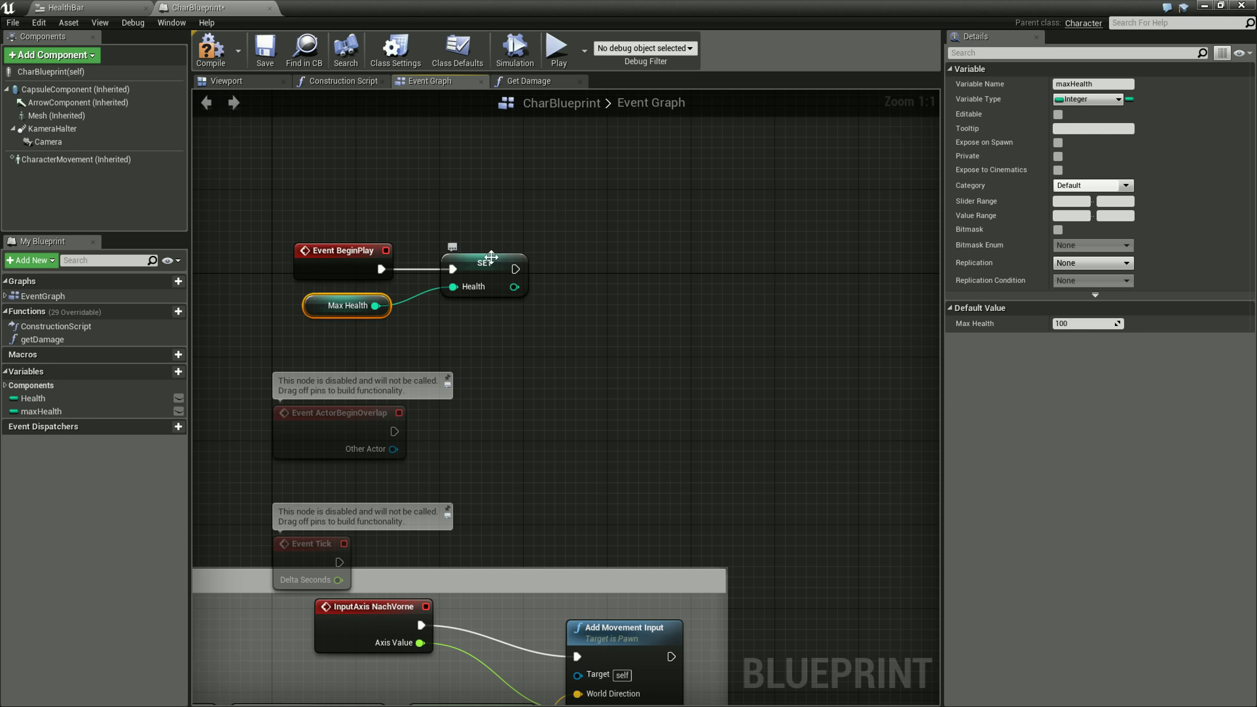
{"action": "left_click_drag", "start_coordinate": [504, 256], "coordinate": [504, 246]}
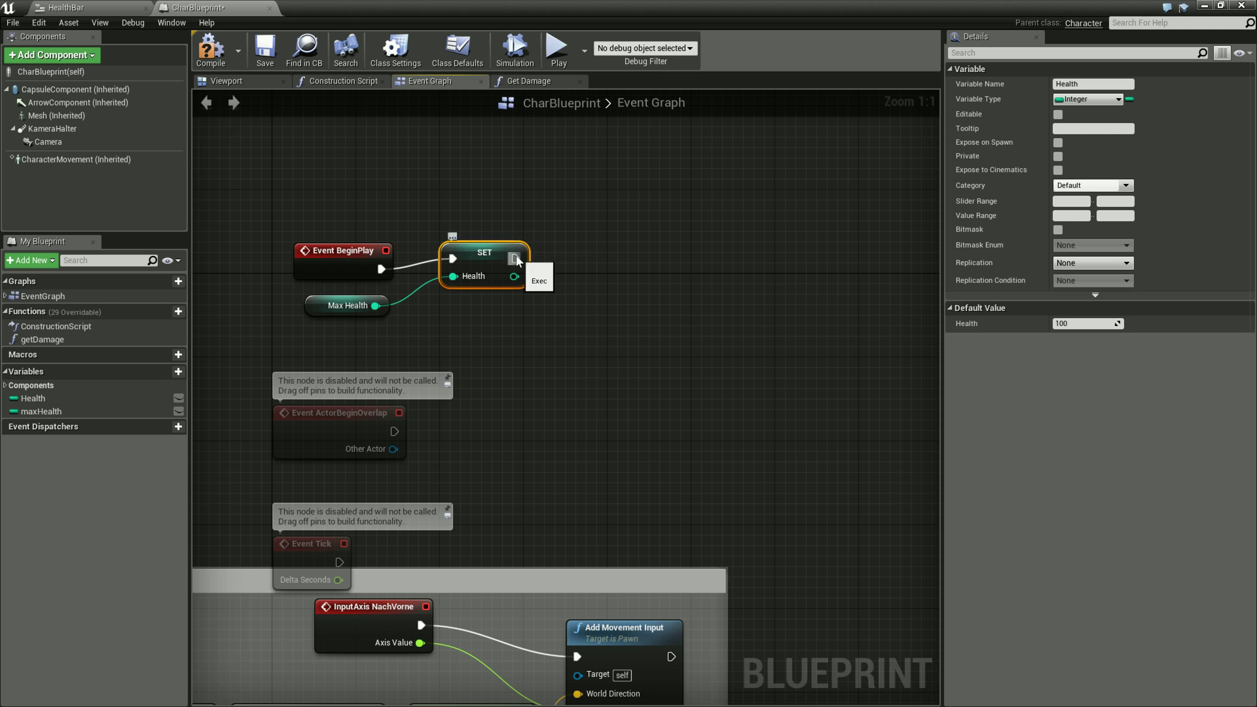
Add a Create Widget node after the SET Health node.
{"action": "left_click_drag", "start_coordinate": [515, 258], "coordinate": [566, 251]}
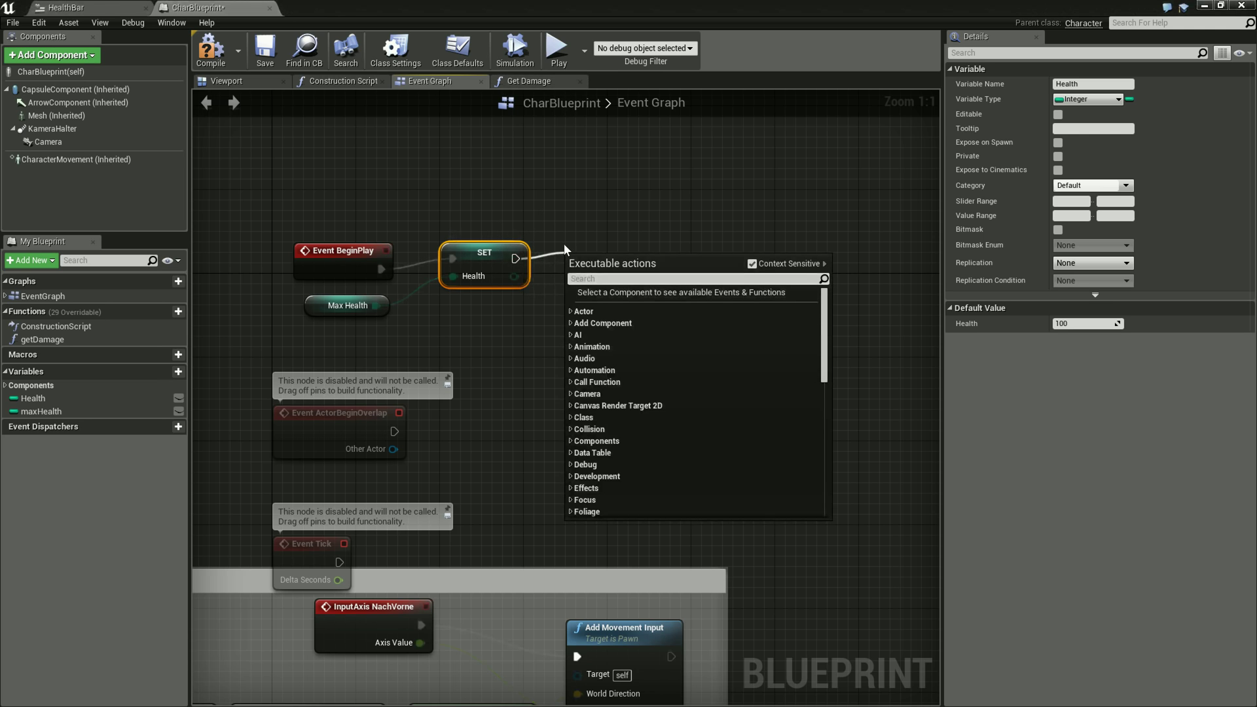
{"action": "type", "text": "c"}
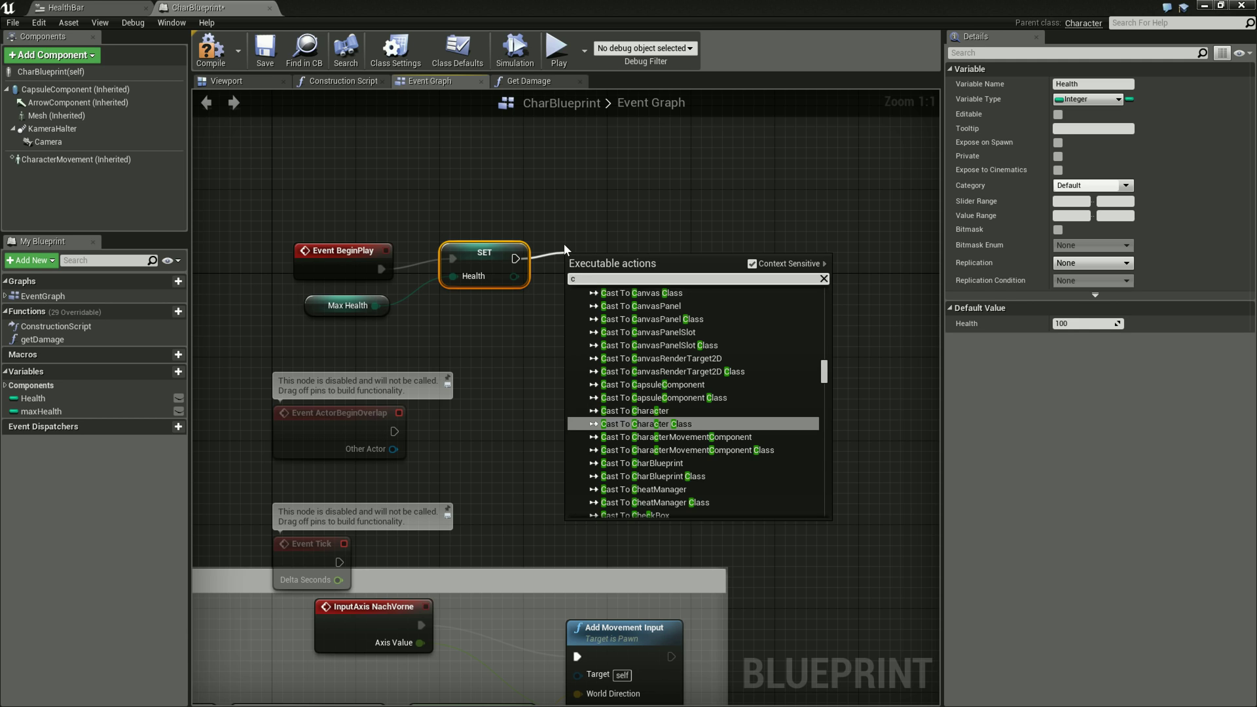
{"action": "type", "text": "reate W"}
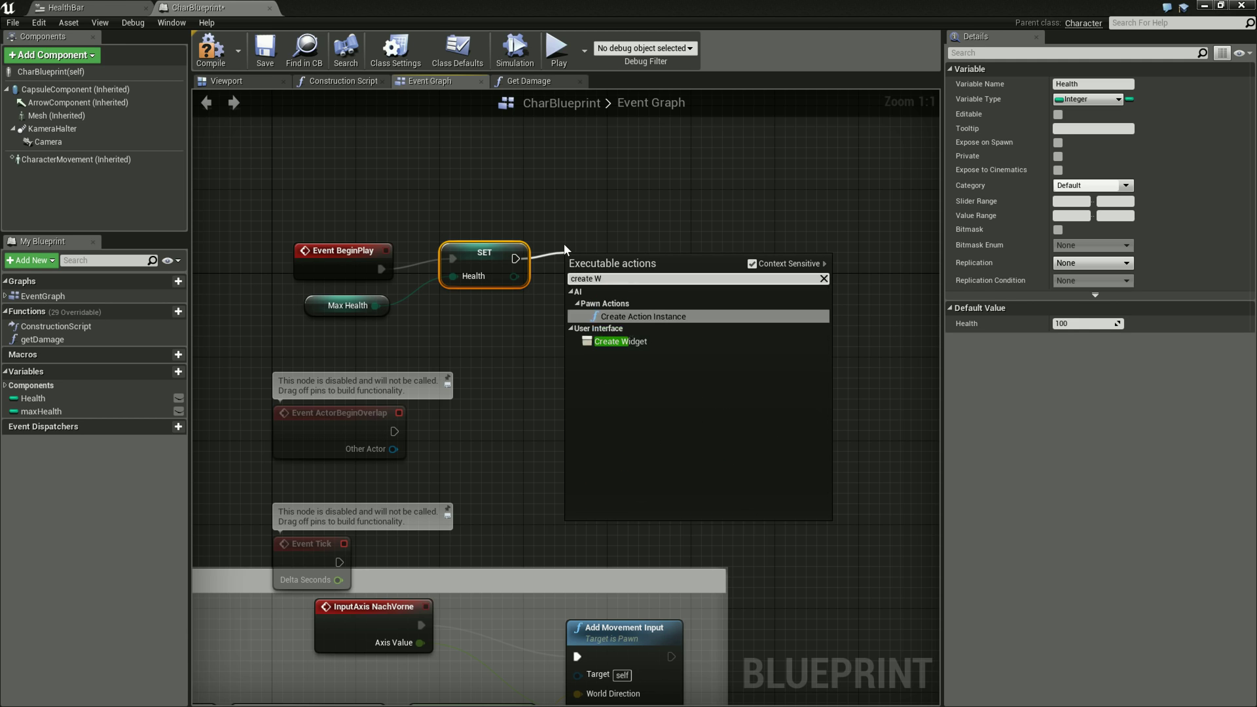
{"action": "left_click", "coordinate": [638, 339]}
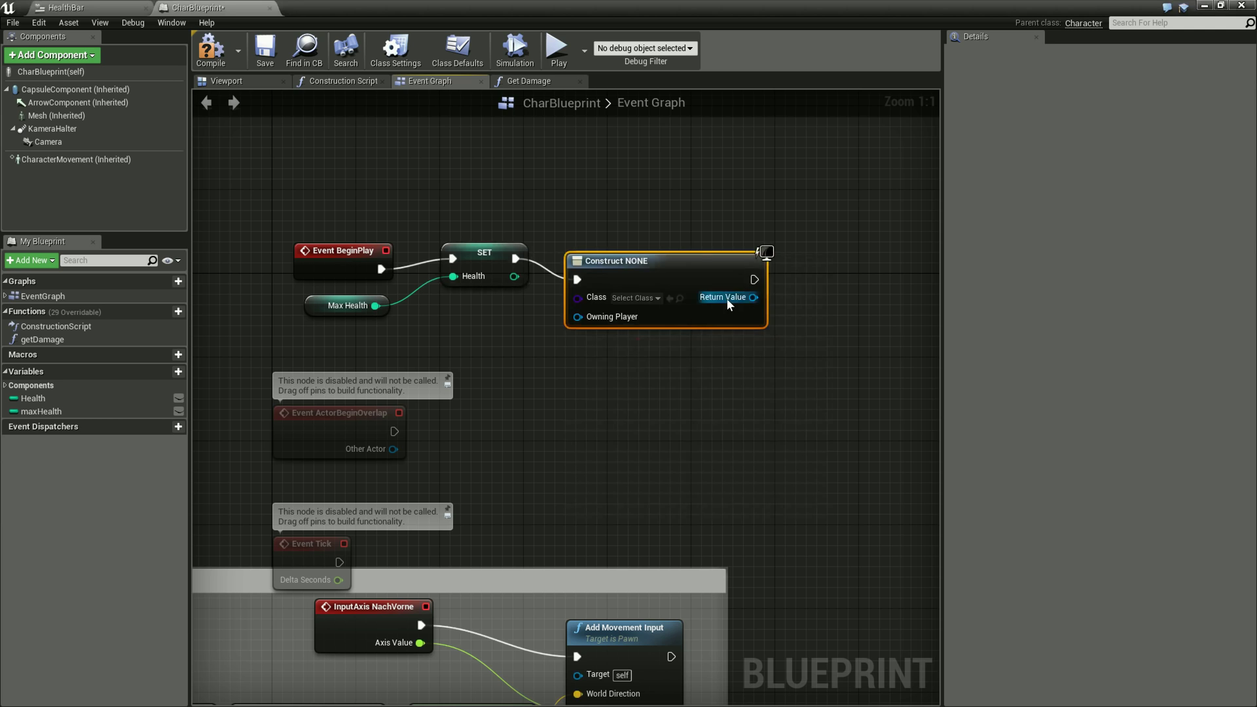
{"action": "left_click_drag", "start_coordinate": [696, 265], "coordinate": [707, 244]}
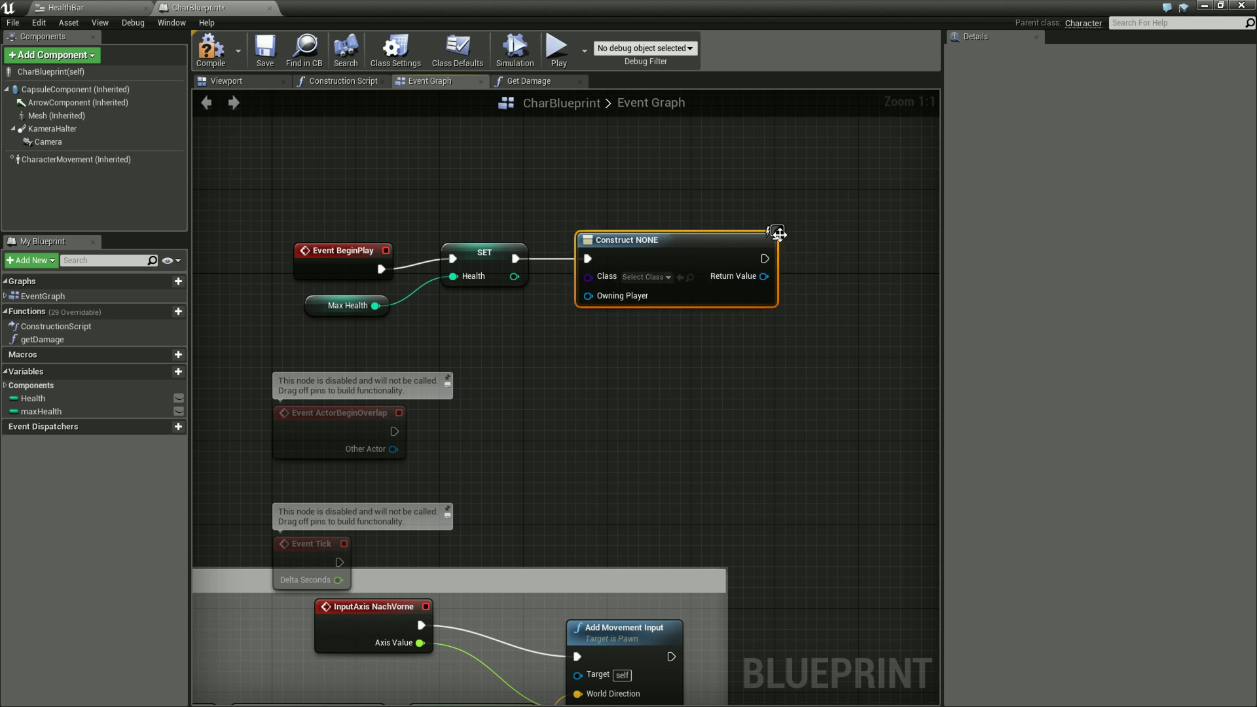
{"action": "right_click_drag", "start_coordinate": [768, 358], "coordinate": [742, 378]}
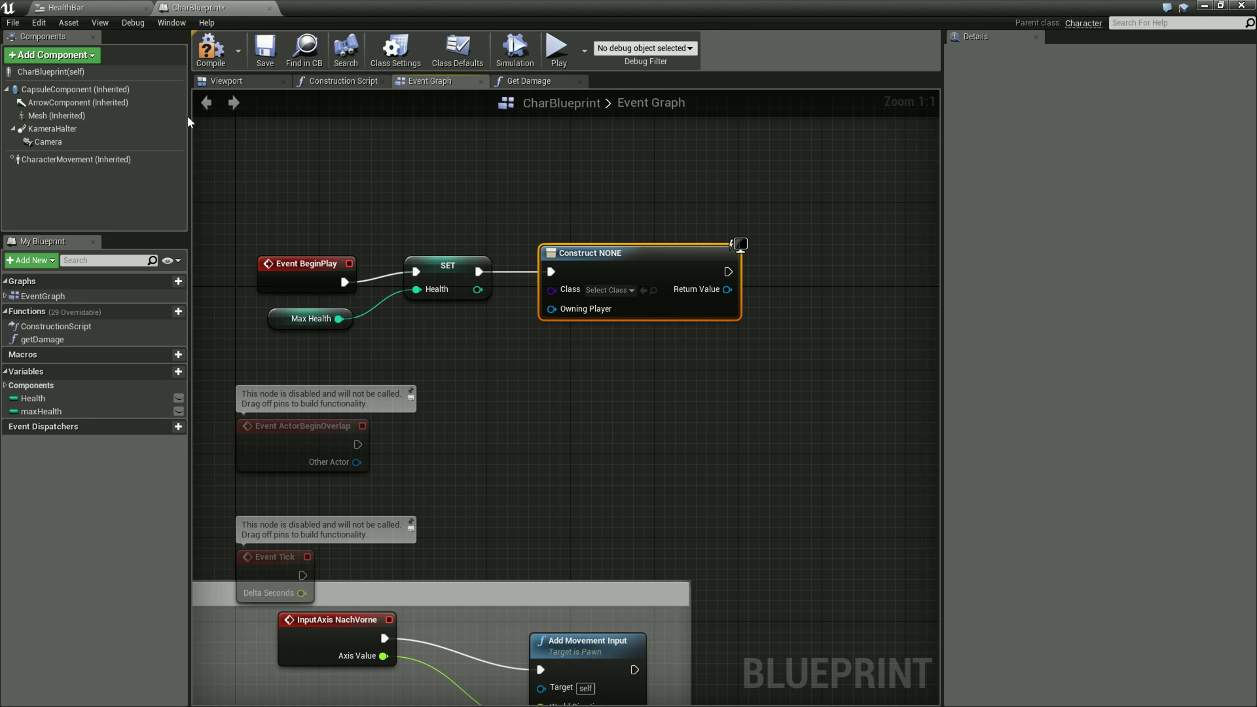
Supply Get Player Controller as the widget node's Owning Player.
{"action": "left_click_drag", "start_coordinate": [552, 309], "coordinate": [496, 328]}
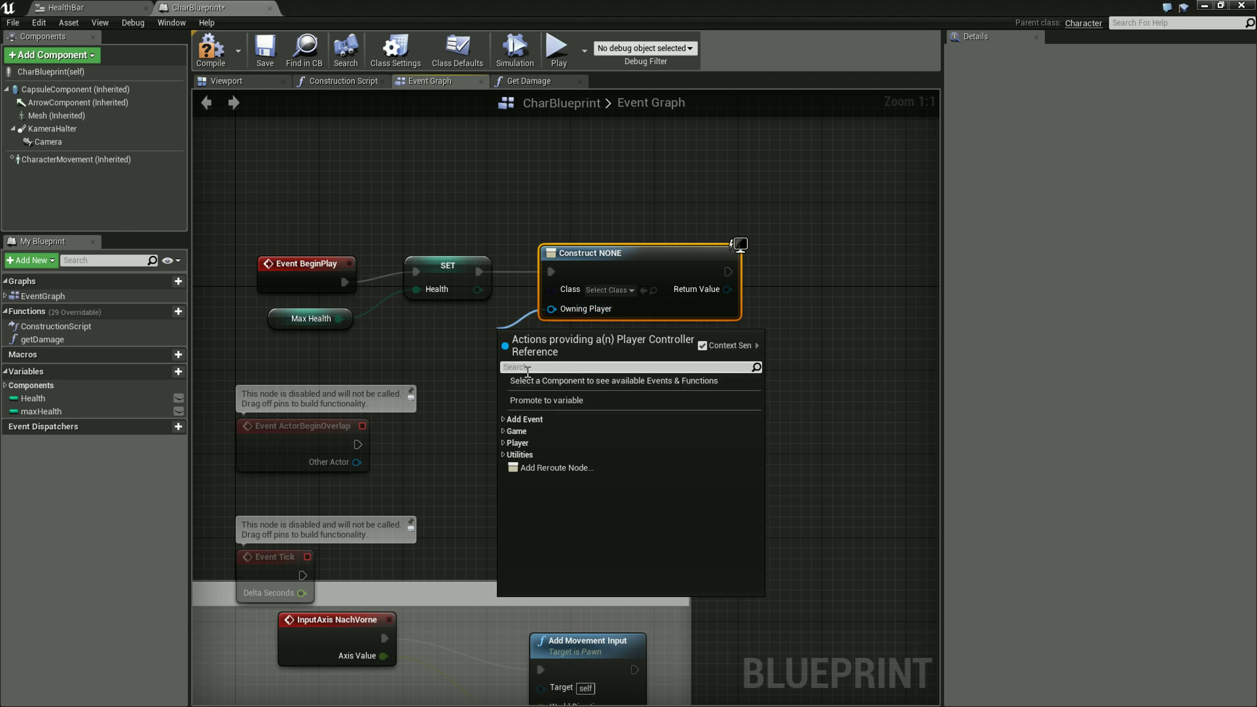
{"action": "type", "text": "get player"}
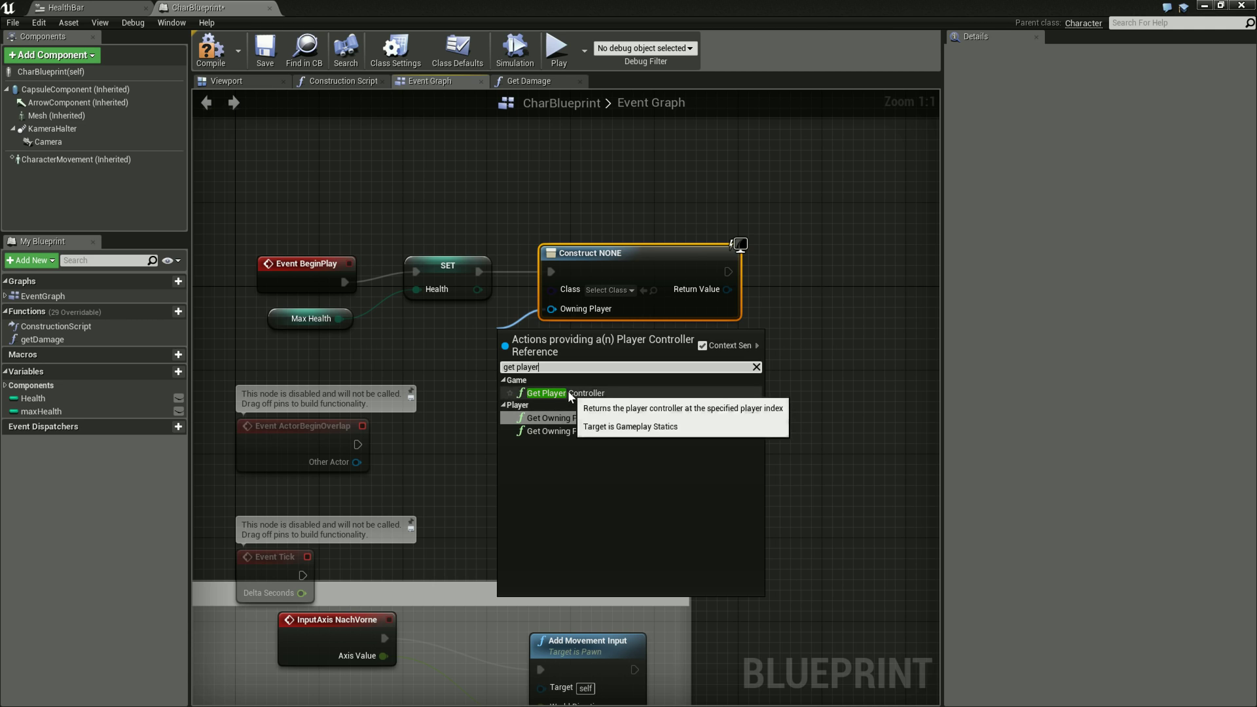
{"action": "left_click", "coordinate": [568, 390]}
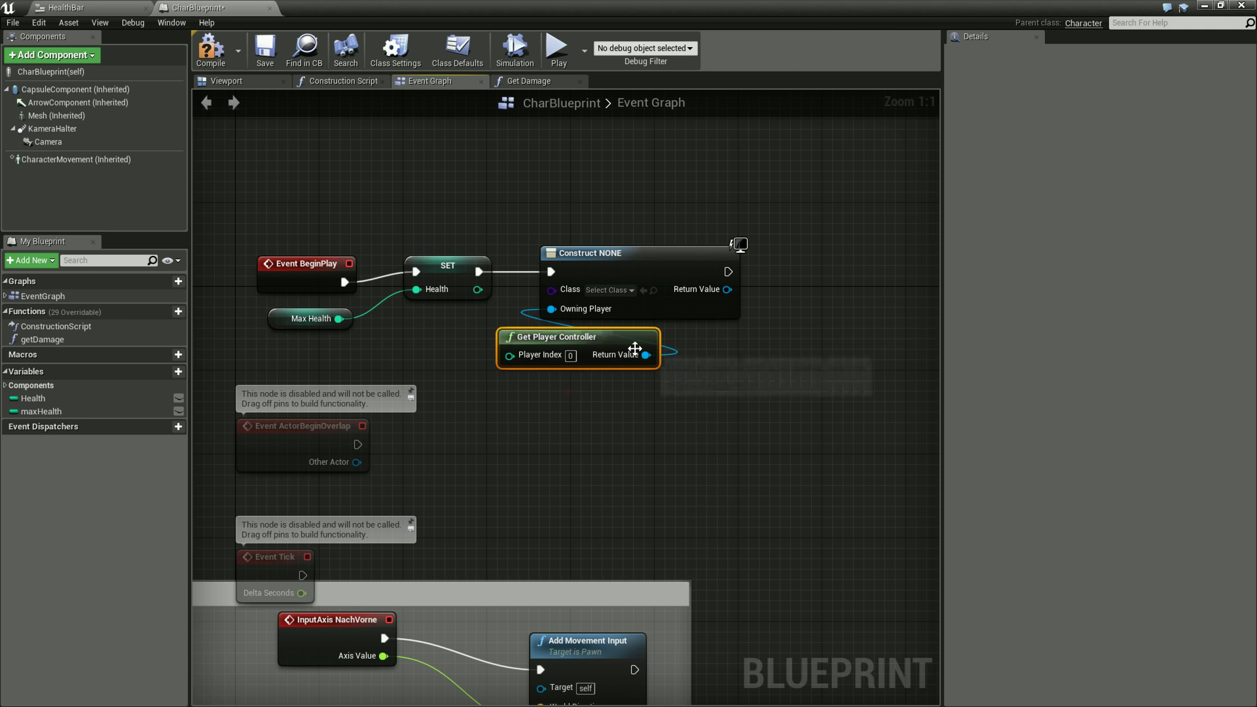
{"action": "left_click_drag", "start_coordinate": [680, 337], "coordinate": [432, 335]}
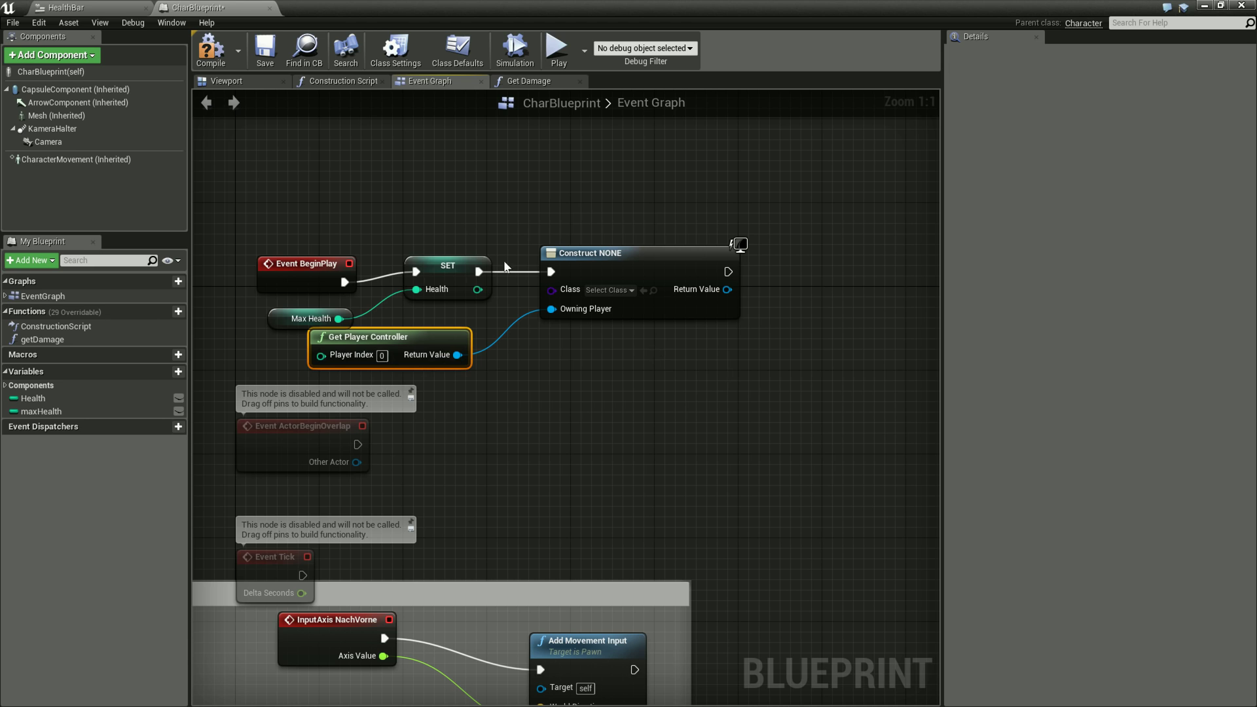
{"action": "right_click_drag", "start_coordinate": [645, 362], "coordinate": [602, 397]}
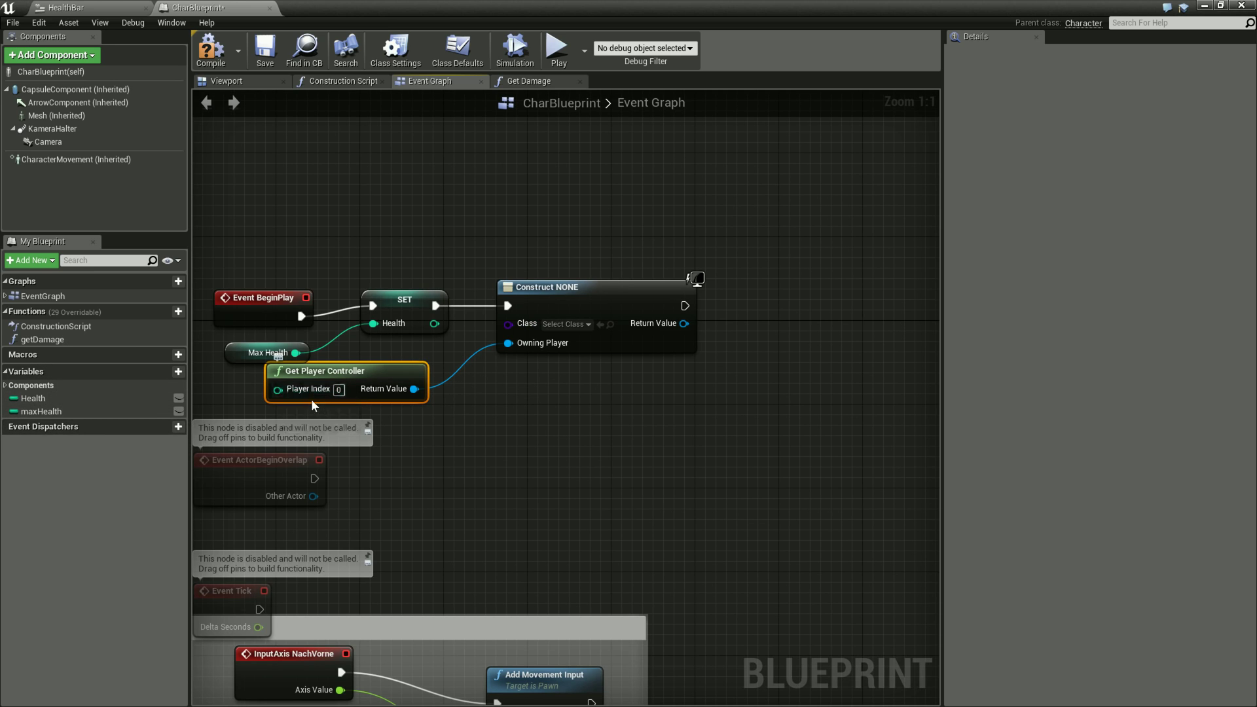
Set the Create Widget node's Class to HealthBar.
{"action": "left_click", "coordinate": [579, 327]}
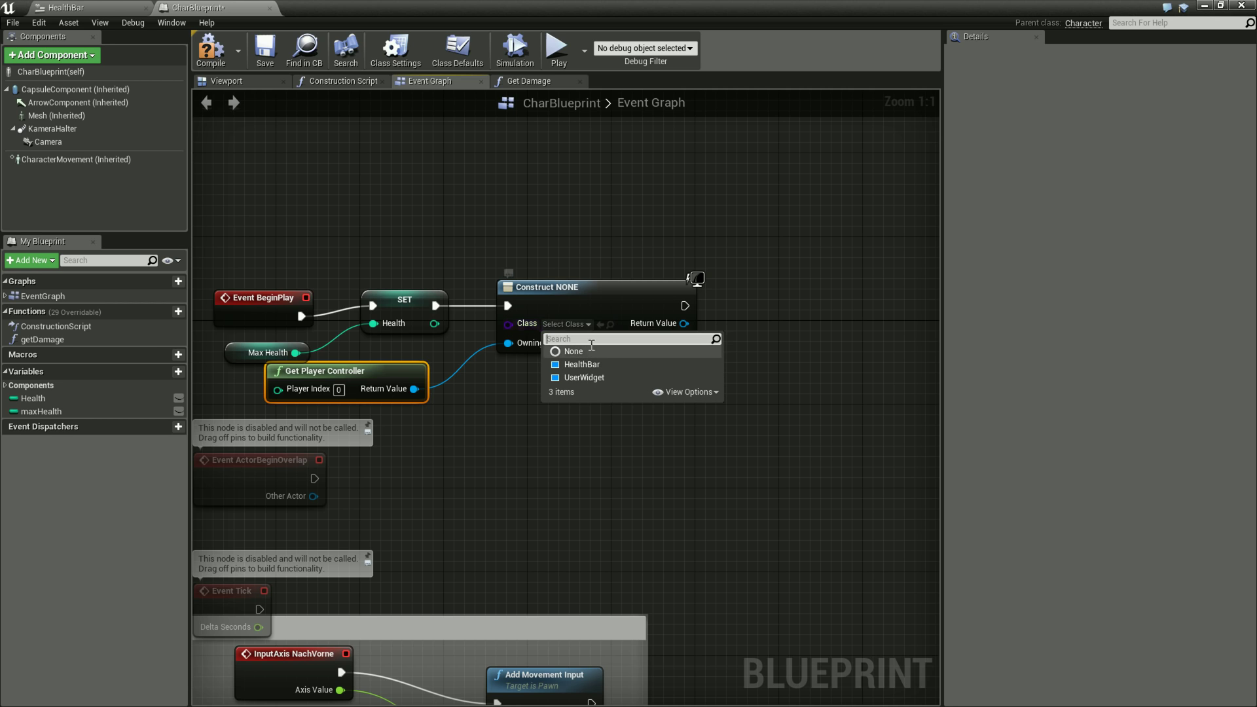
{"action": "left_click", "coordinate": [600, 366]}
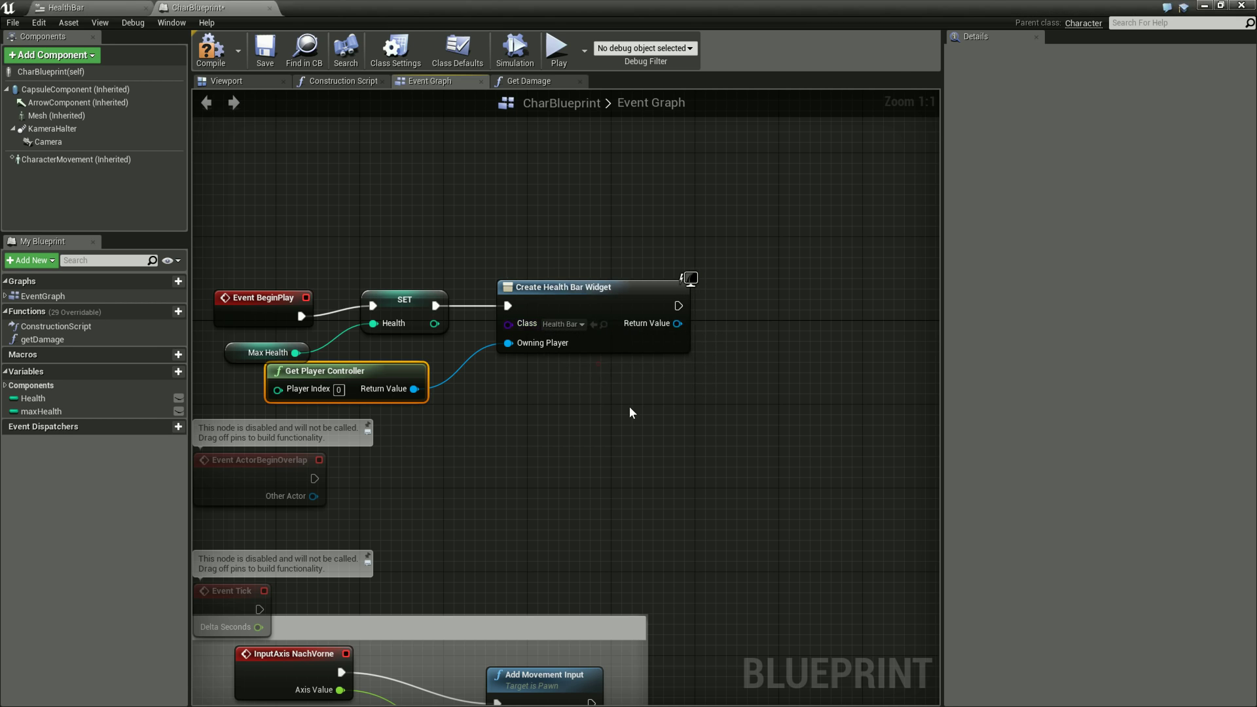
{"action": "right_click_drag", "start_coordinate": [677, 392], "coordinate": [583, 391]}
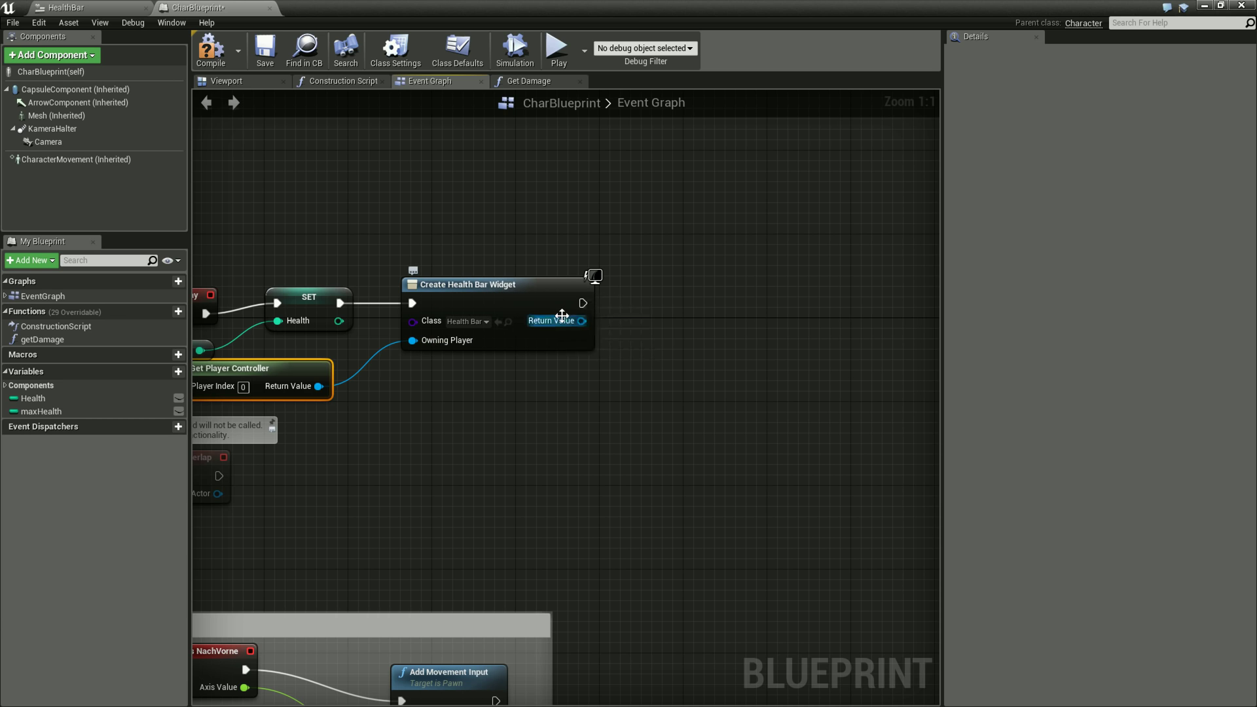
{"action": "right_click_drag", "start_coordinate": [307, 373], "coordinate": [372, 367]}
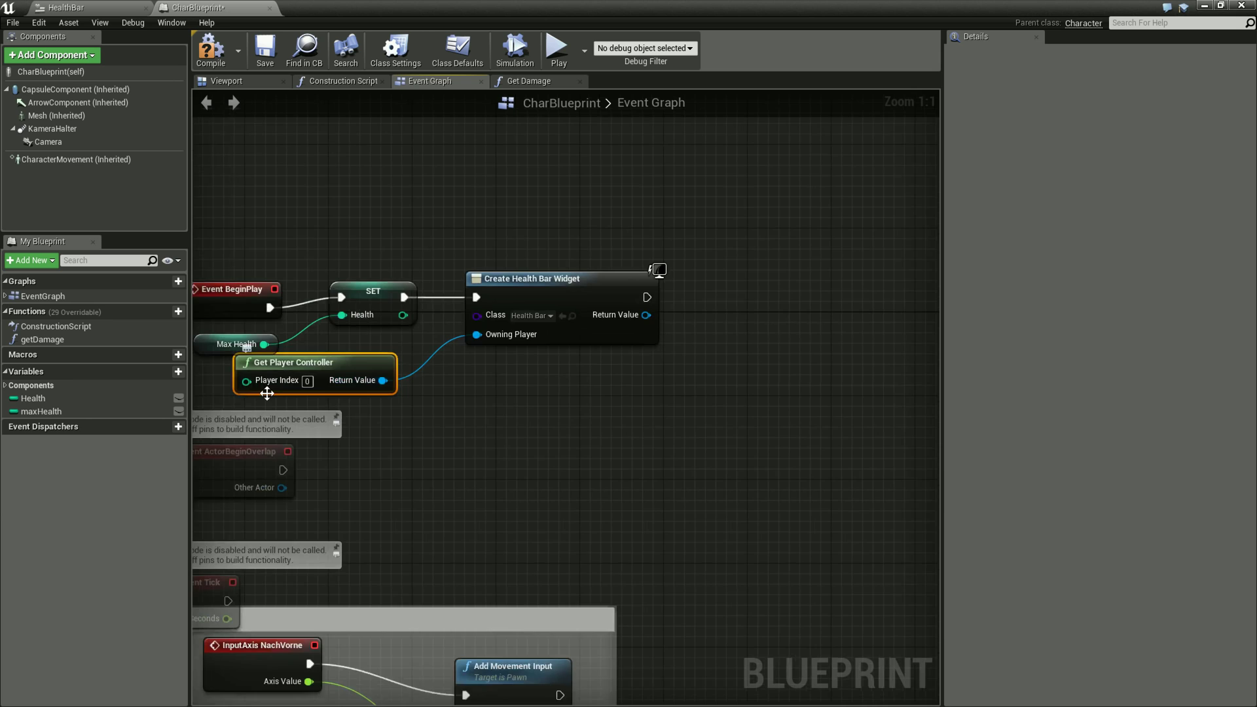
{"action": "right_click_drag", "start_coordinate": [549, 403], "coordinate": [425, 443]}
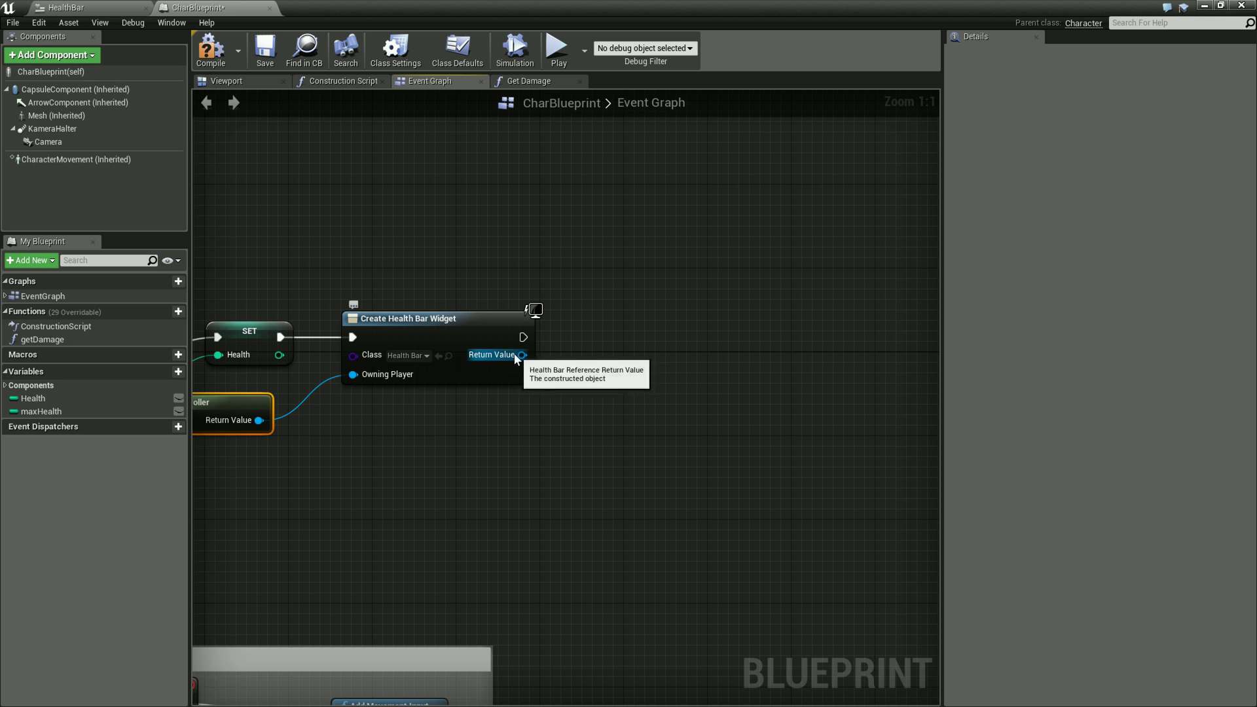
Add an Add to Viewport node after Create Health Bar Widget, using its Return Value as Target.
{"action": "left_click_drag", "start_coordinate": [514, 357], "coordinate": [593, 355]}
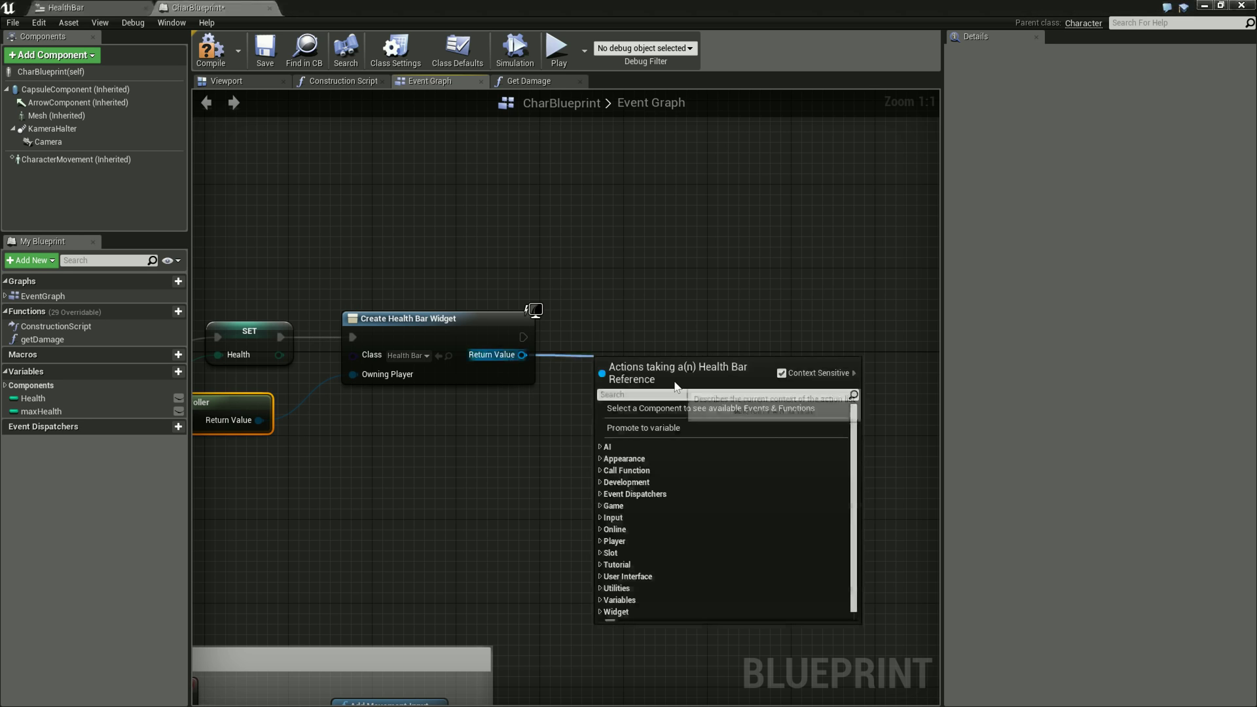
{"action": "left_click", "coordinate": [475, 466]}
{"action": "left_click_drag", "start_coordinate": [523, 337], "coordinate": [574, 341]}
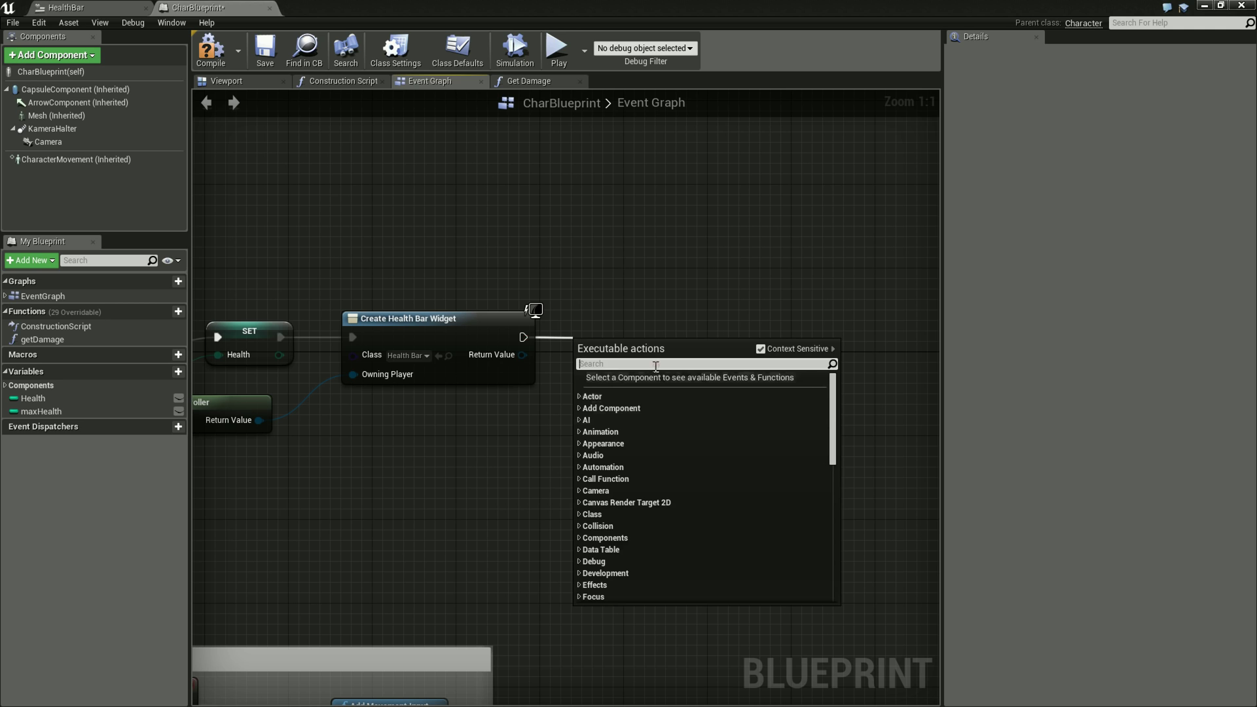
{"action": "type", "text": "add to "}
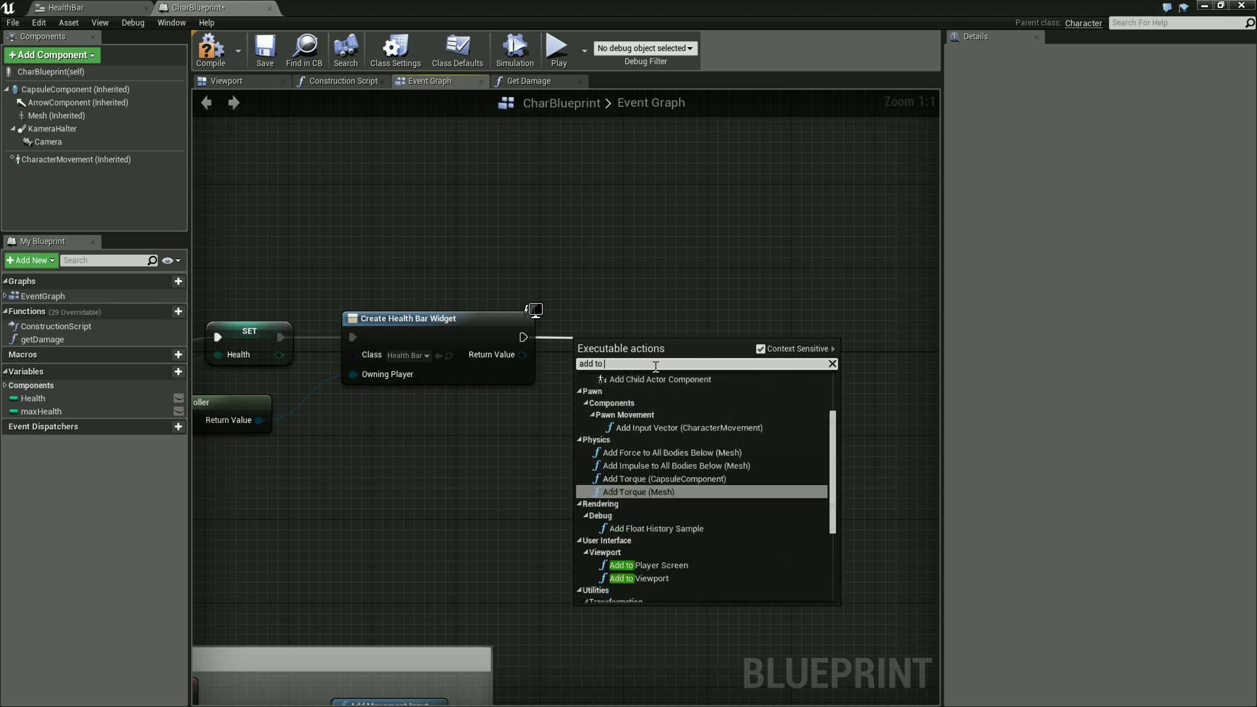
{"action": "type", "text": "view"}
{"action": "key", "text": "Return"}
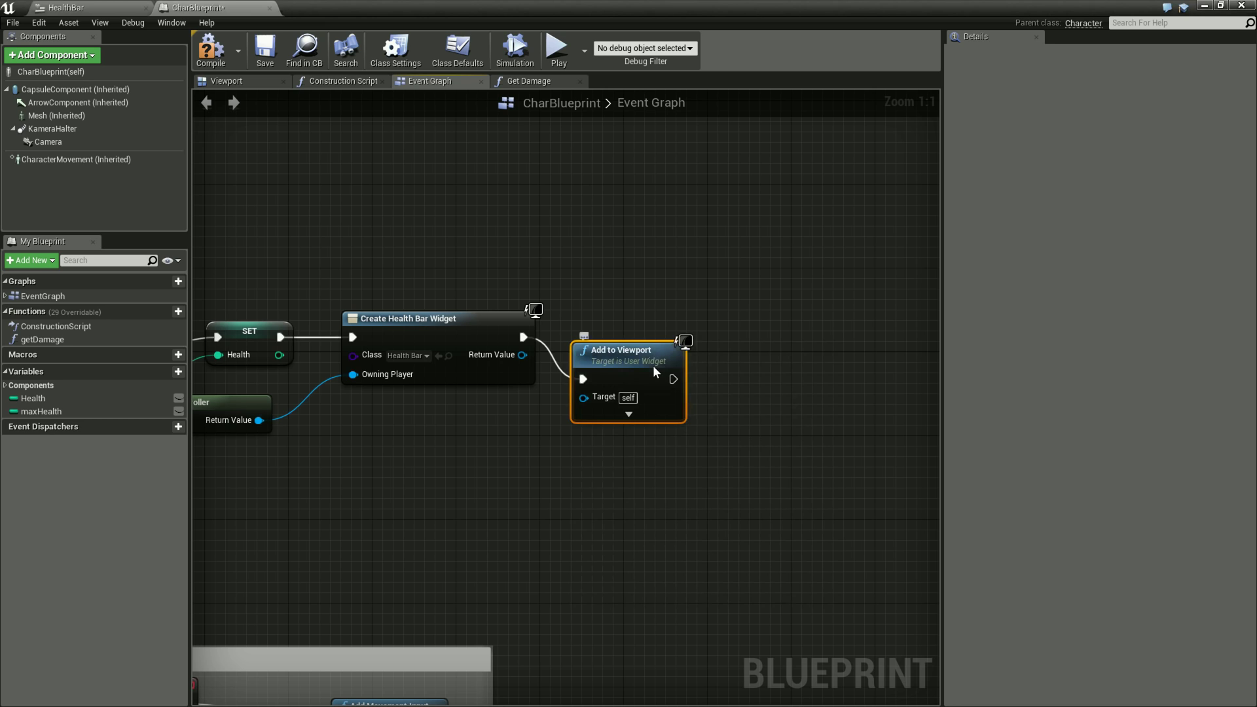
{"action": "left_click_drag", "start_coordinate": [649, 351], "coordinate": [676, 319]}
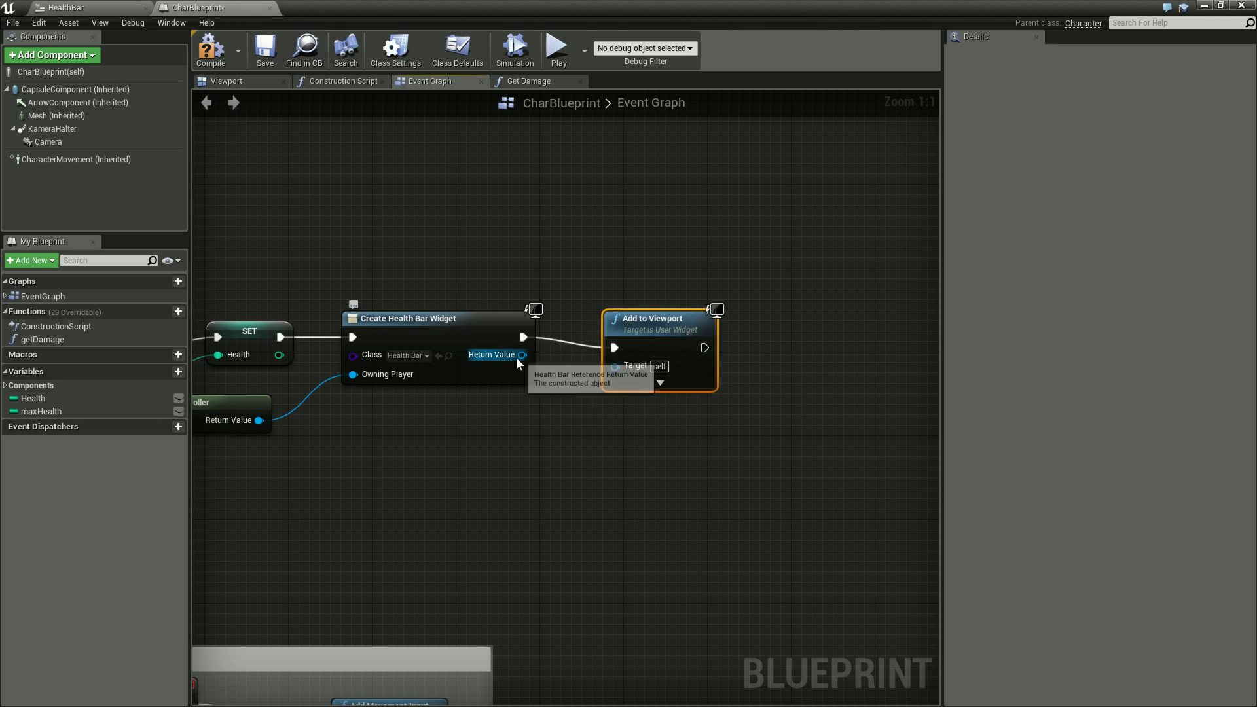
{"action": "left_click_drag", "start_coordinate": [521, 354], "coordinate": [616, 367]}
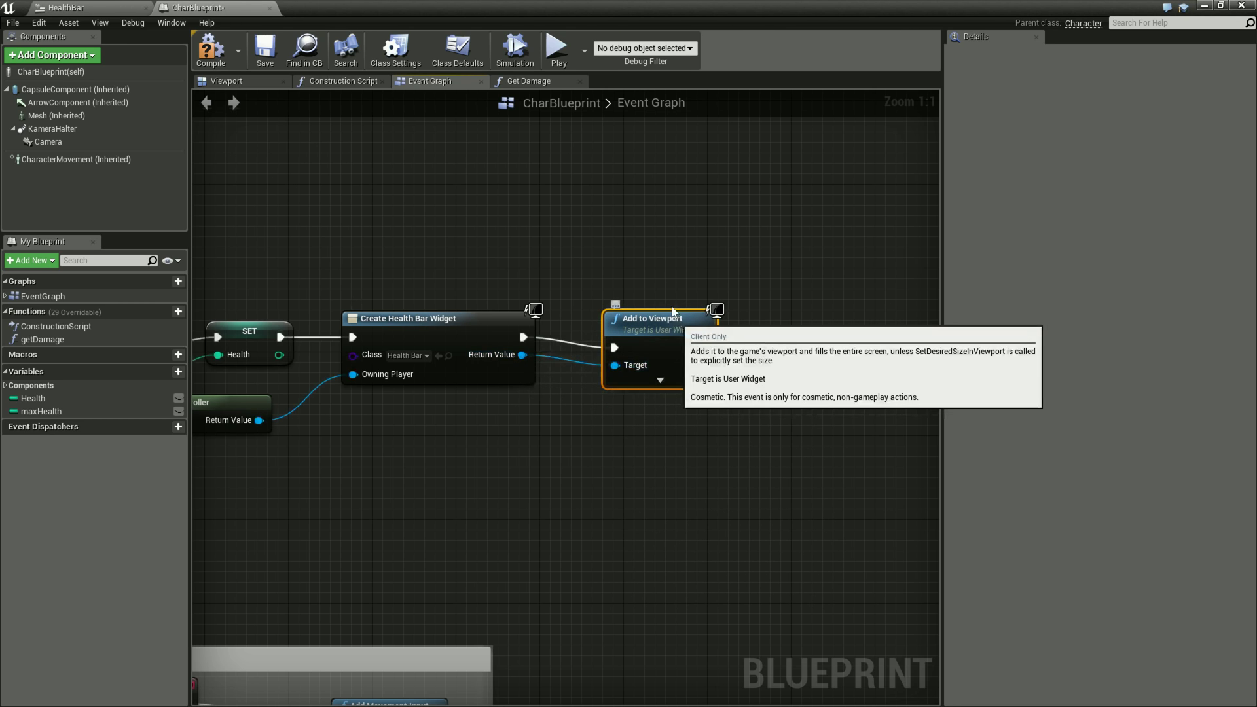
{"action": "left_click_drag", "start_coordinate": [622, 316], "coordinate": [622, 295]}
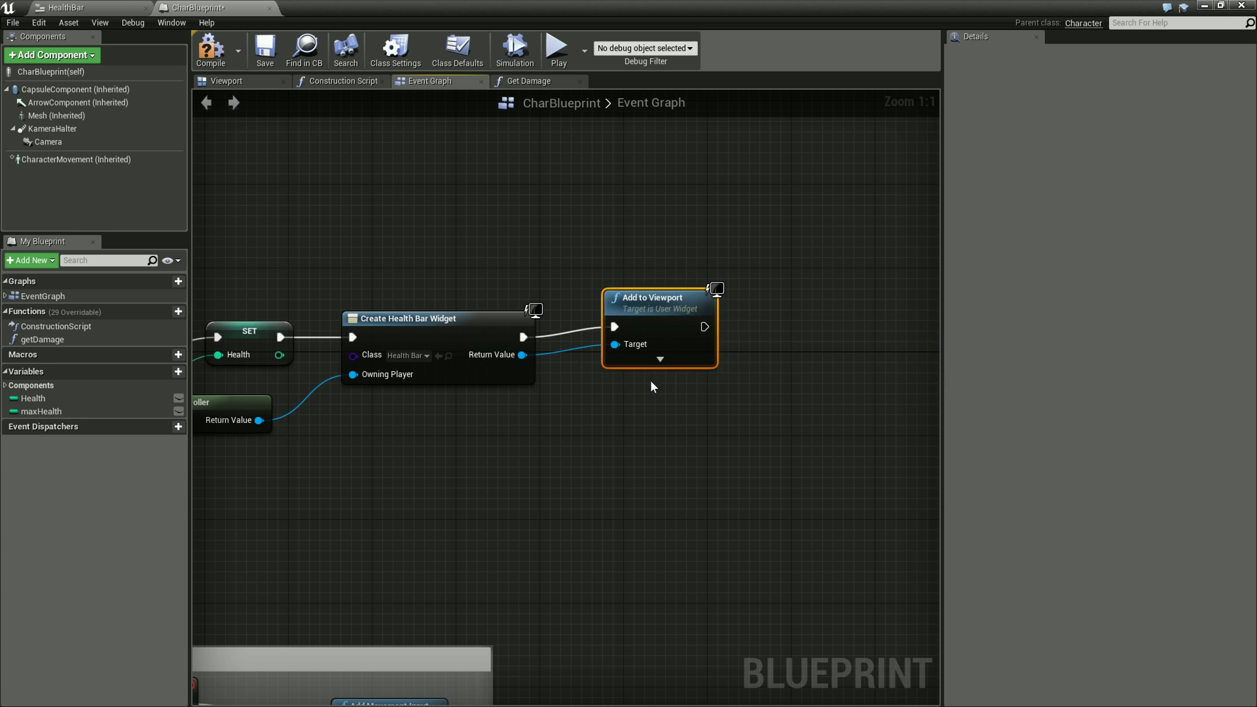
{"action": "right_click_drag", "start_coordinate": [529, 487], "coordinate": [626, 446]}
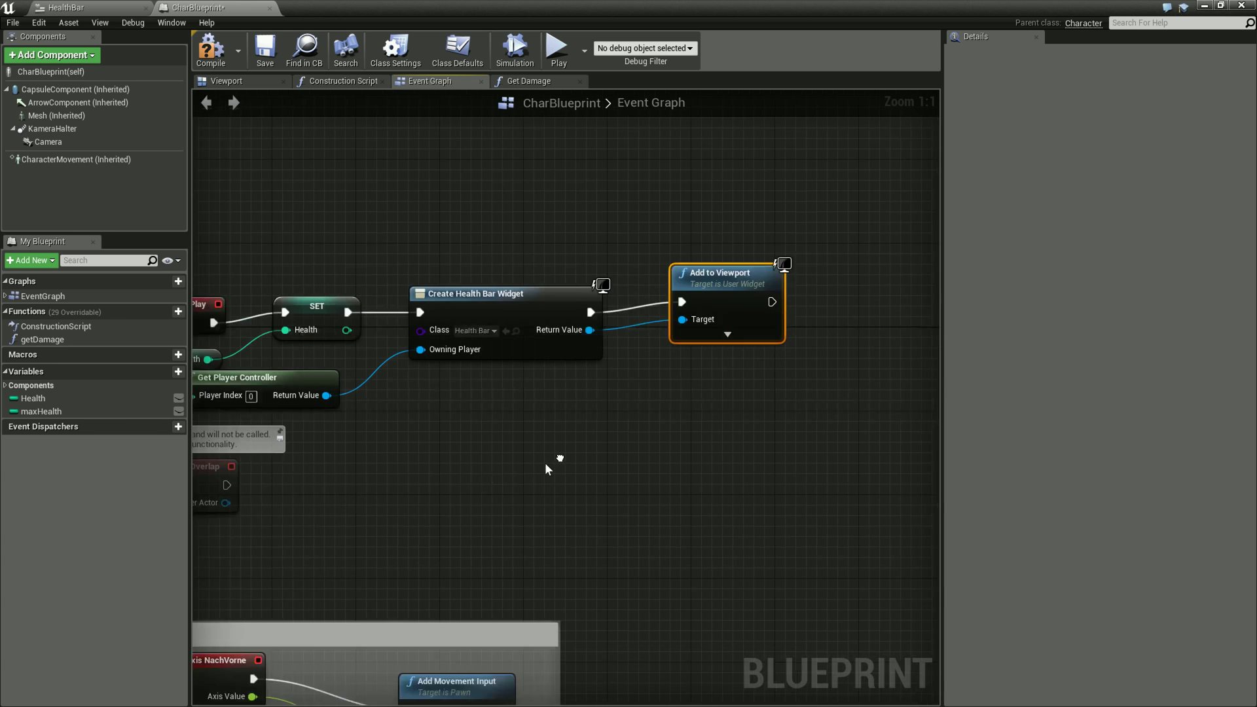
{"action": "right_click_drag", "start_coordinate": [662, 453], "coordinate": [639, 443]}
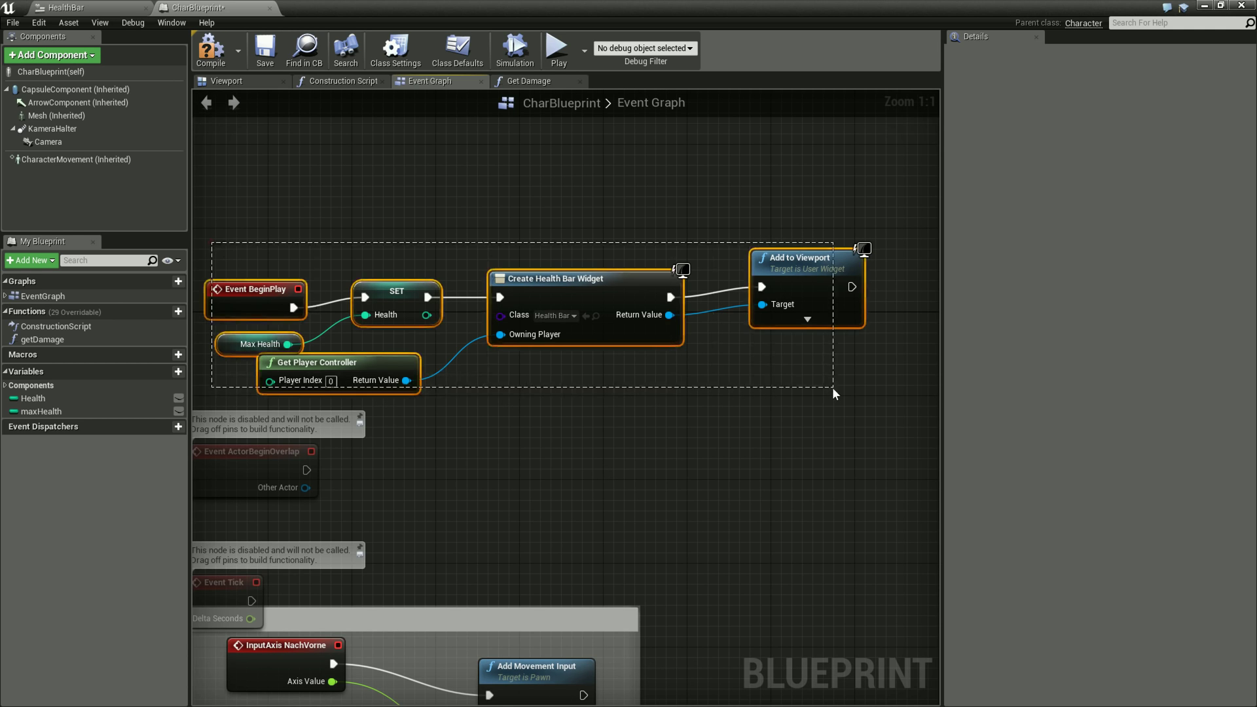
Select the BeginPlay health bar chain and move it below the other node groups.
{"action": "left_click_drag", "start_coordinate": [213, 248], "coordinate": [839, 393]}
{"action": "left_click_drag", "start_coordinate": [822, 282], "coordinate": [859, 157]}
{"action": "scroll", "coordinate": [746, 306], "scroll_direction": "down", "scroll_amount": 4}
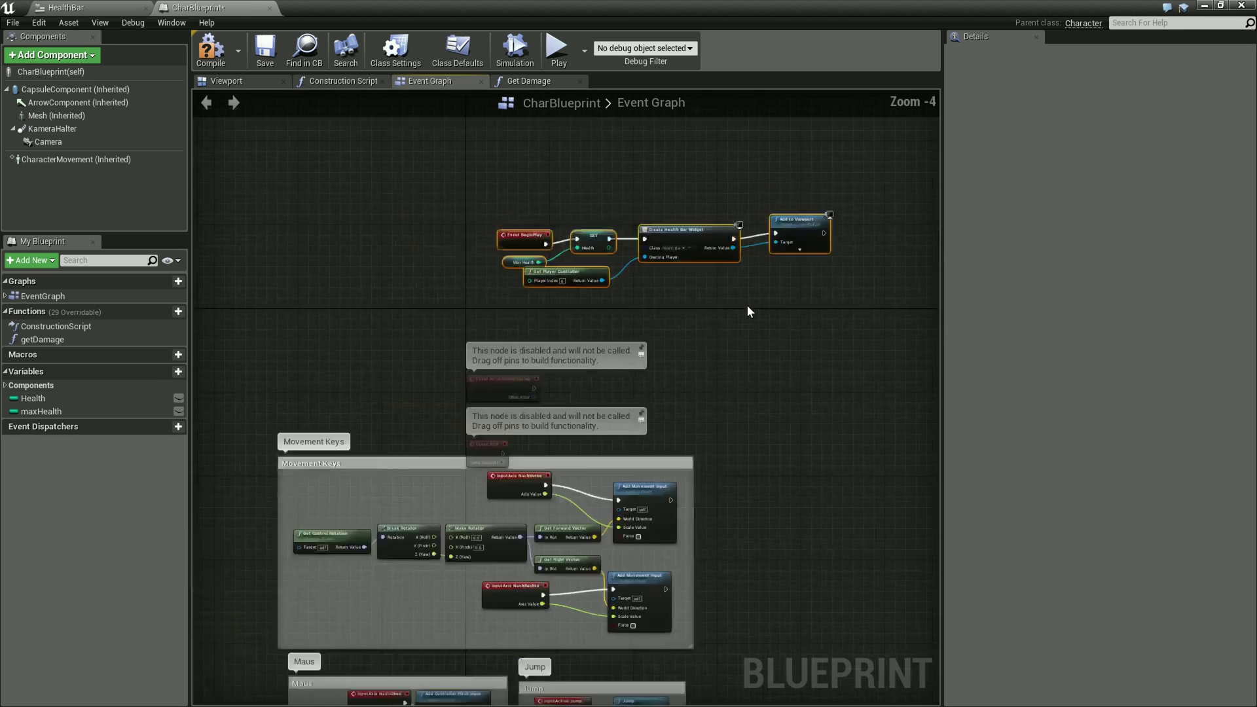
{"action": "scroll", "coordinate": [746, 305], "scroll_direction": "down", "scroll_amount": 4}
{"action": "left_click_drag", "start_coordinate": [761, 289], "coordinate": [703, 605]}
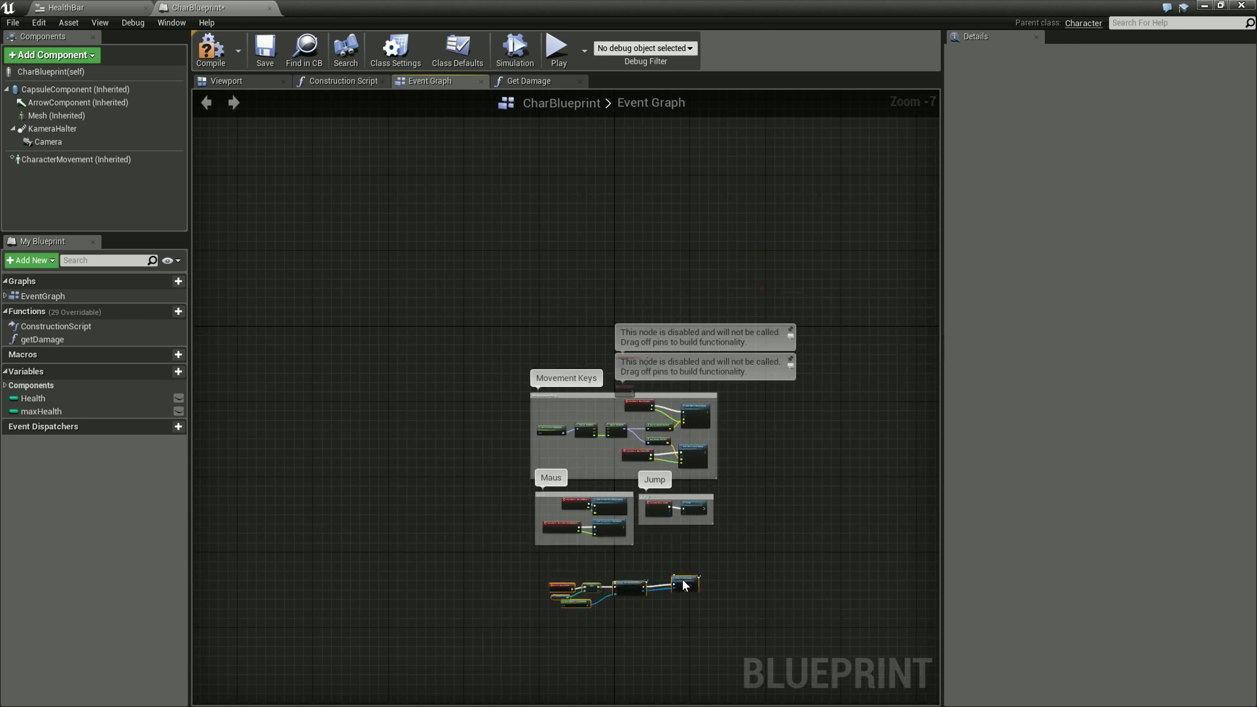
{"action": "scroll", "coordinate": [613, 636], "scroll_direction": "up", "scroll_amount": 5}
{"action": "scroll", "coordinate": [611, 585], "scroll_direction": "up", "scroll_amount": 1}
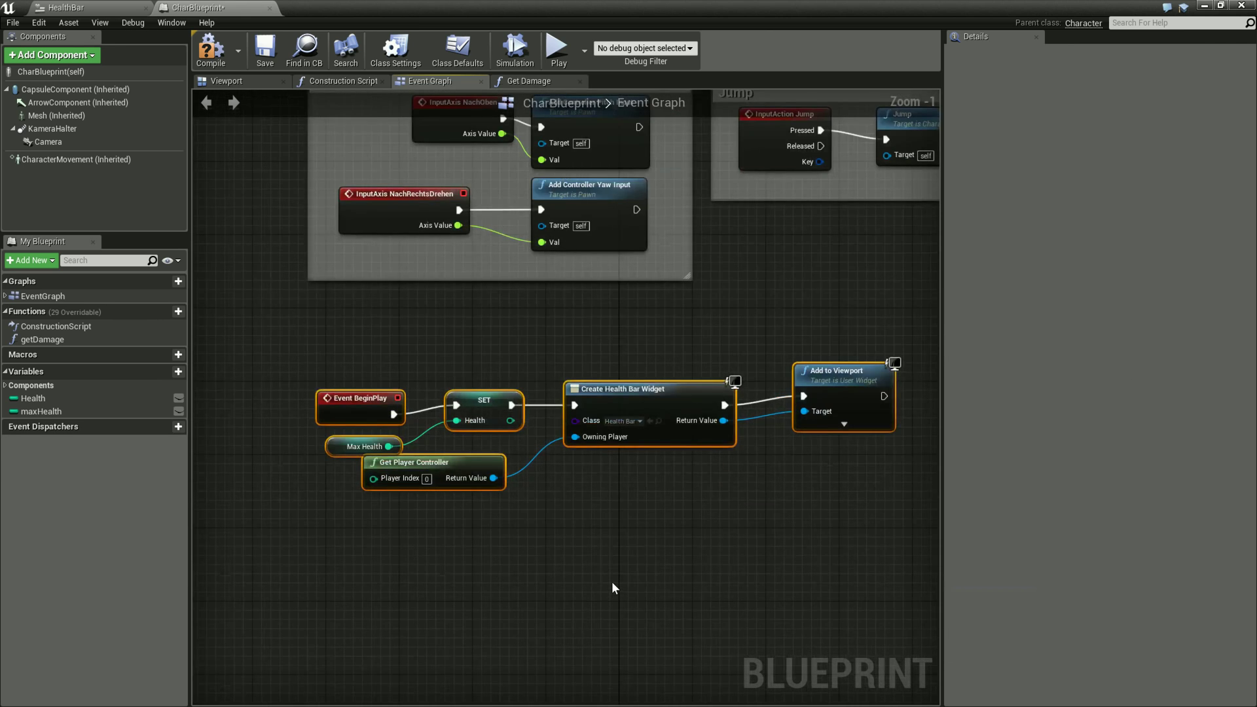
Wrap the chain in a comment titled 'HUD' and make the box taller.
{"action": "key", "text": "c"}
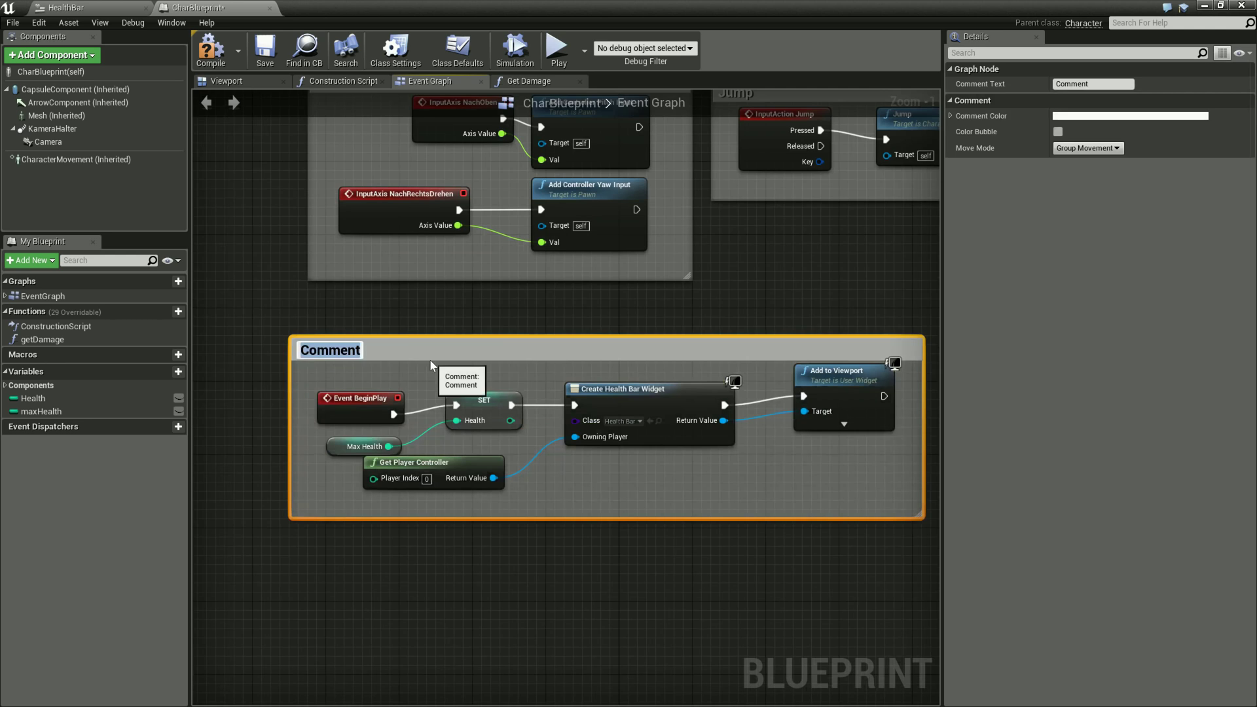
{"action": "type", "text": "HUD"}
{"action": "key", "text": "Return"}
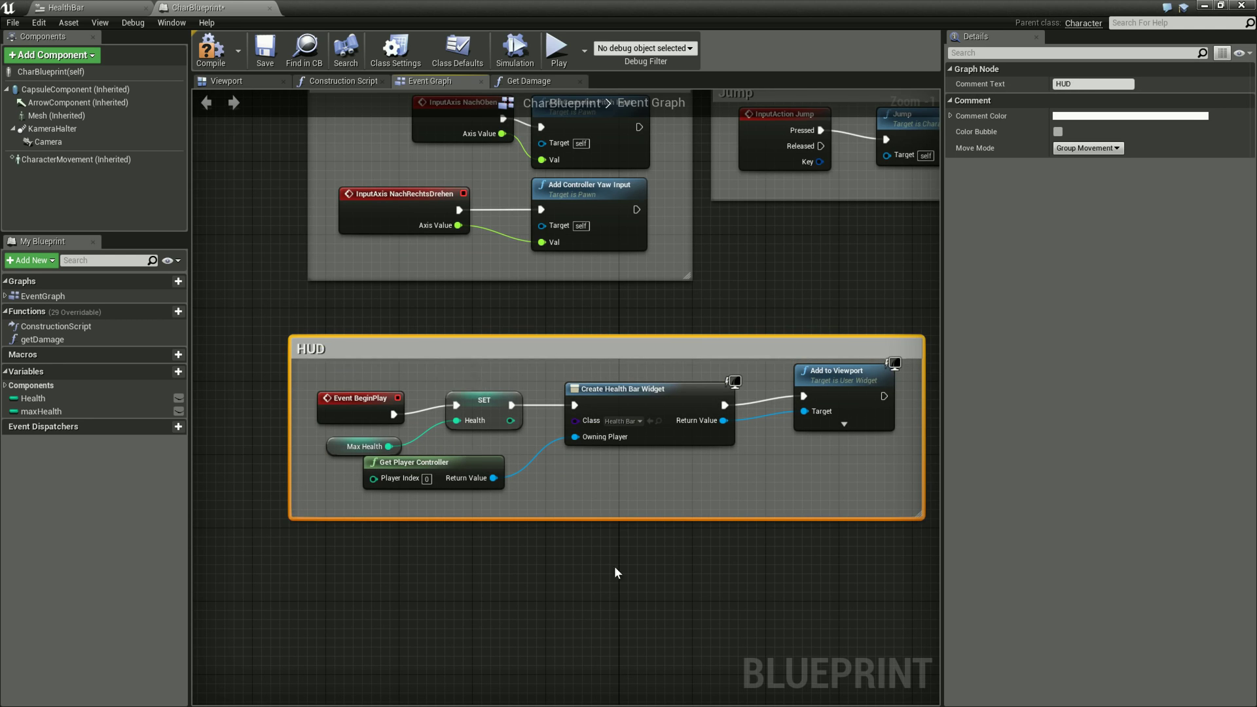
{"action": "left_click_drag", "start_coordinate": [677, 518], "coordinate": [659, 661]}
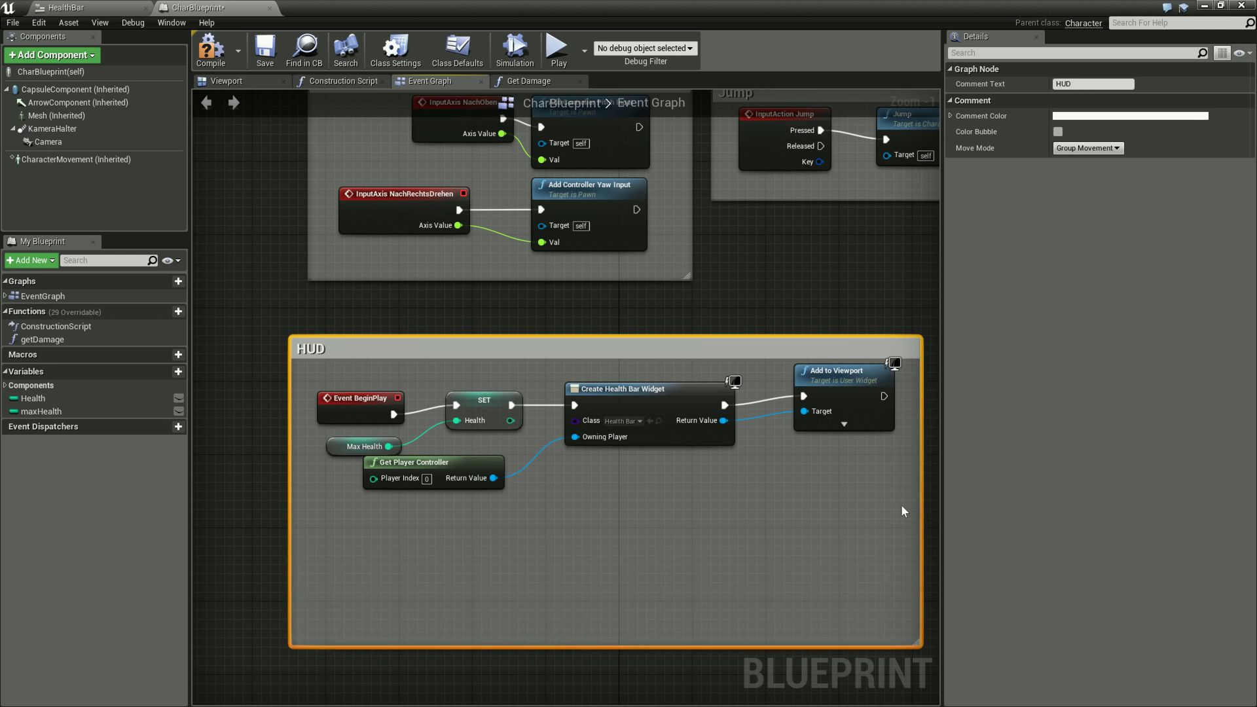
{"action": "right_click_drag", "start_coordinate": [873, 283], "coordinate": [797, 208]}
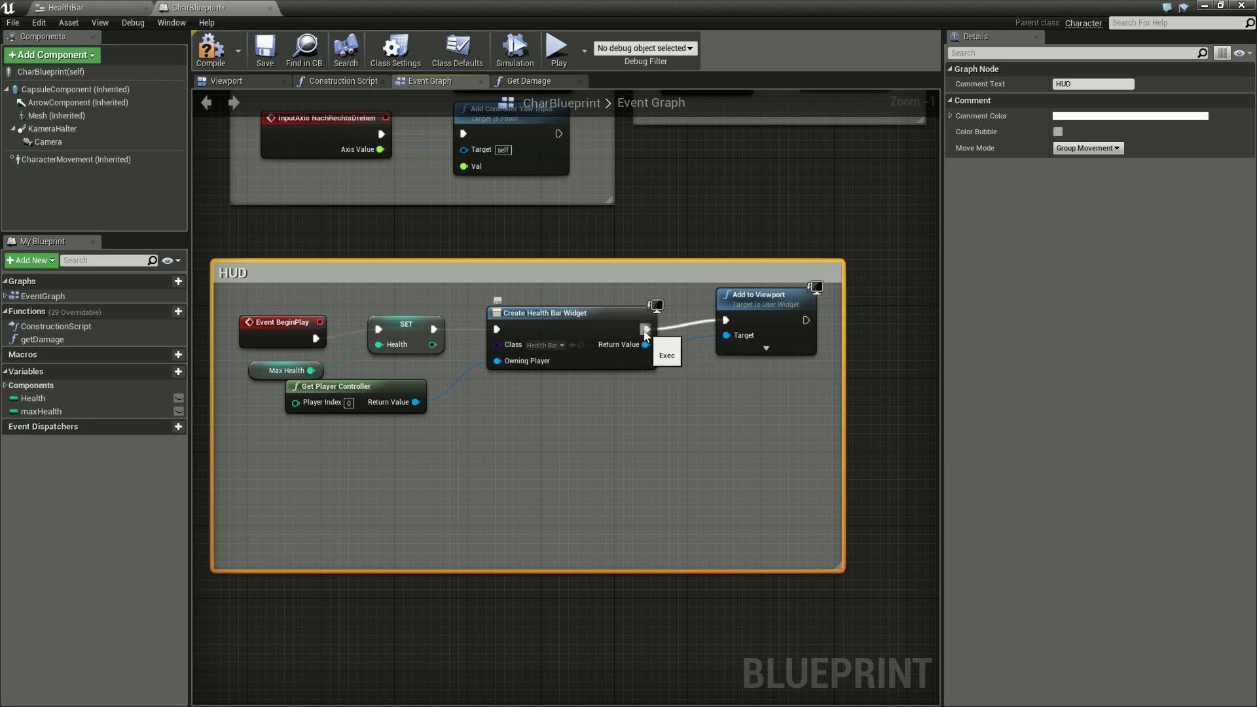
Add a Remove from Parent node fed by the Create Health Bar Widget's Return Value.
{"action": "left_click_drag", "start_coordinate": [647, 335], "coordinate": [703, 426]}
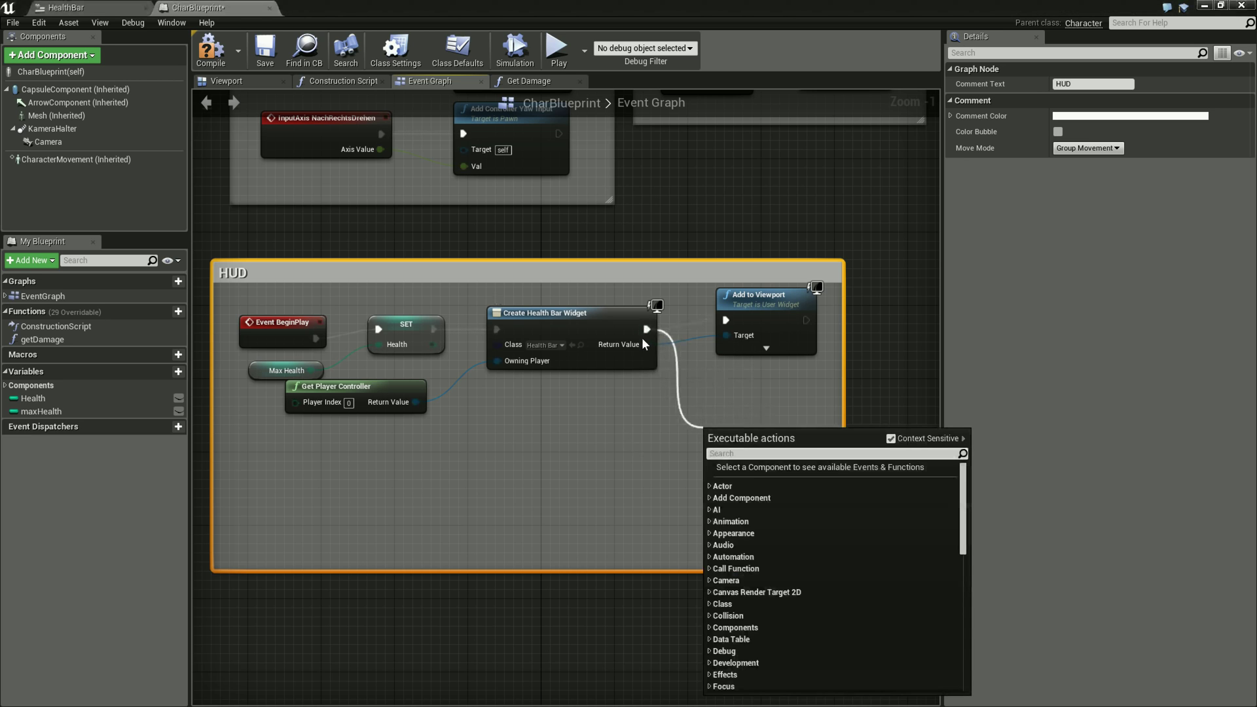
{"action": "left_click", "coordinate": [609, 426]}
{"action": "left_click_drag", "start_coordinate": [645, 345], "coordinate": [679, 437]}
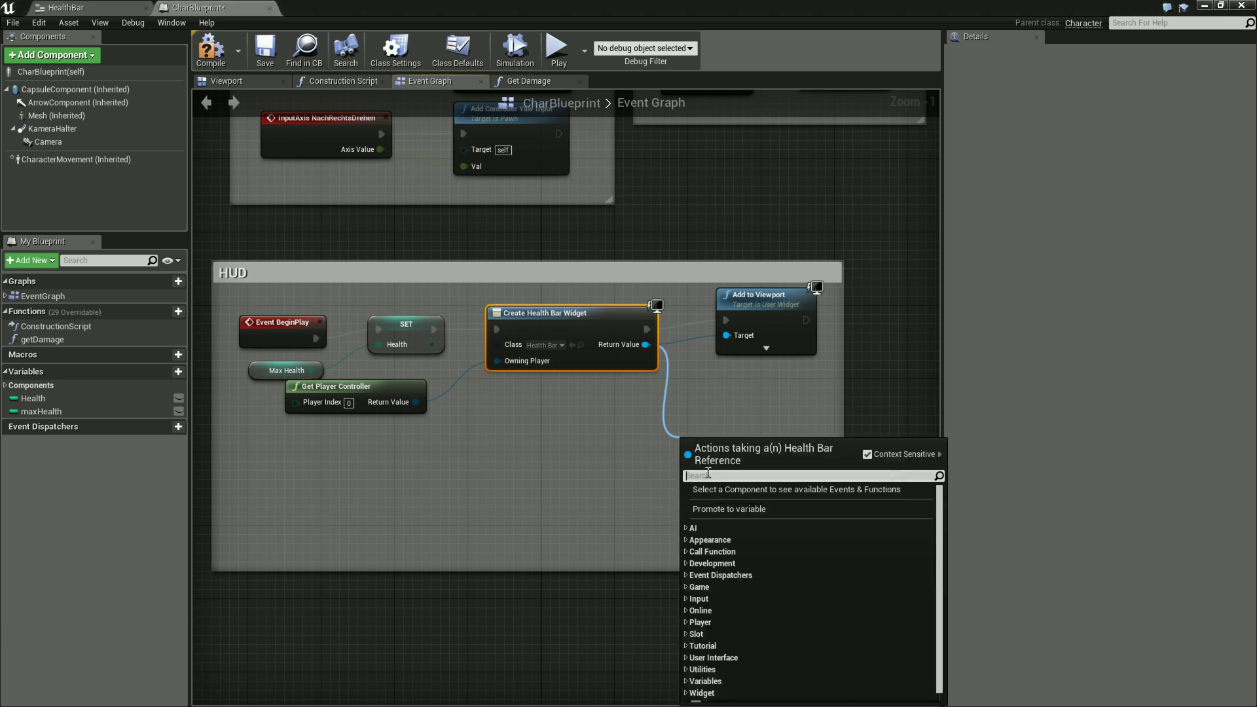
{"action": "type", "text": "Remove from"}
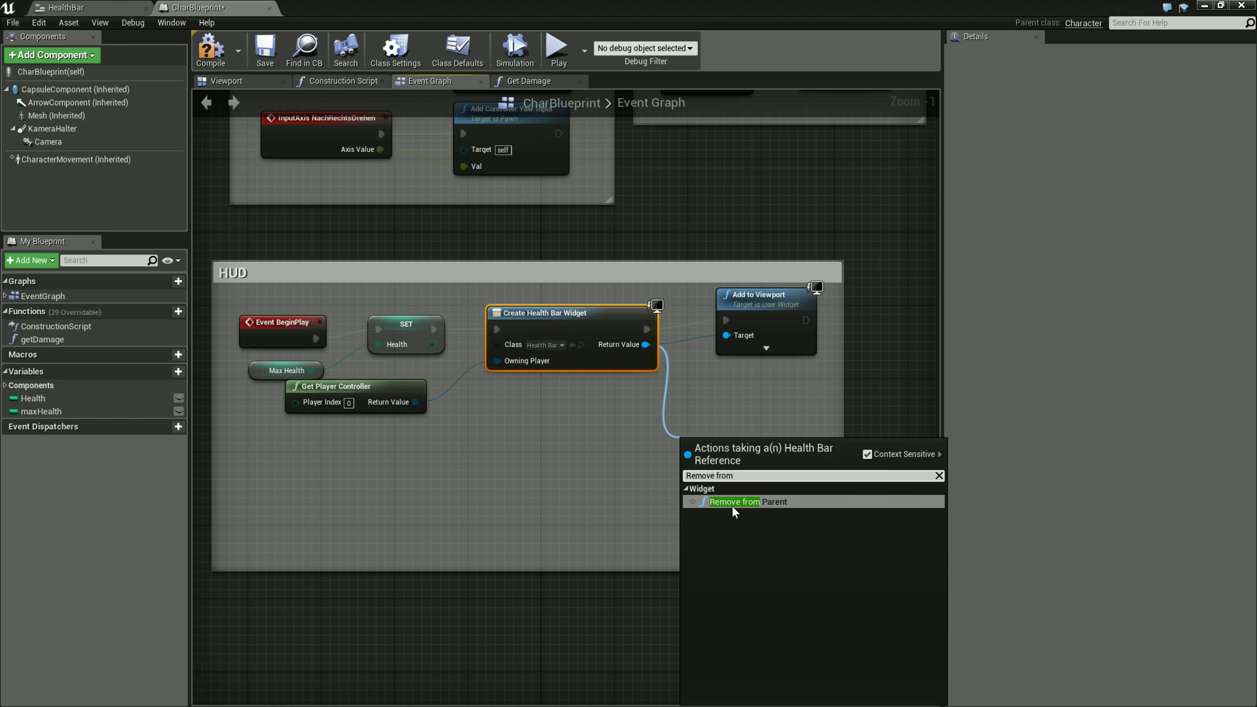
{"action": "left_click", "coordinate": [732, 502]}
{"action": "left_click_drag", "start_coordinate": [726, 486], "coordinate": [754, 486]}
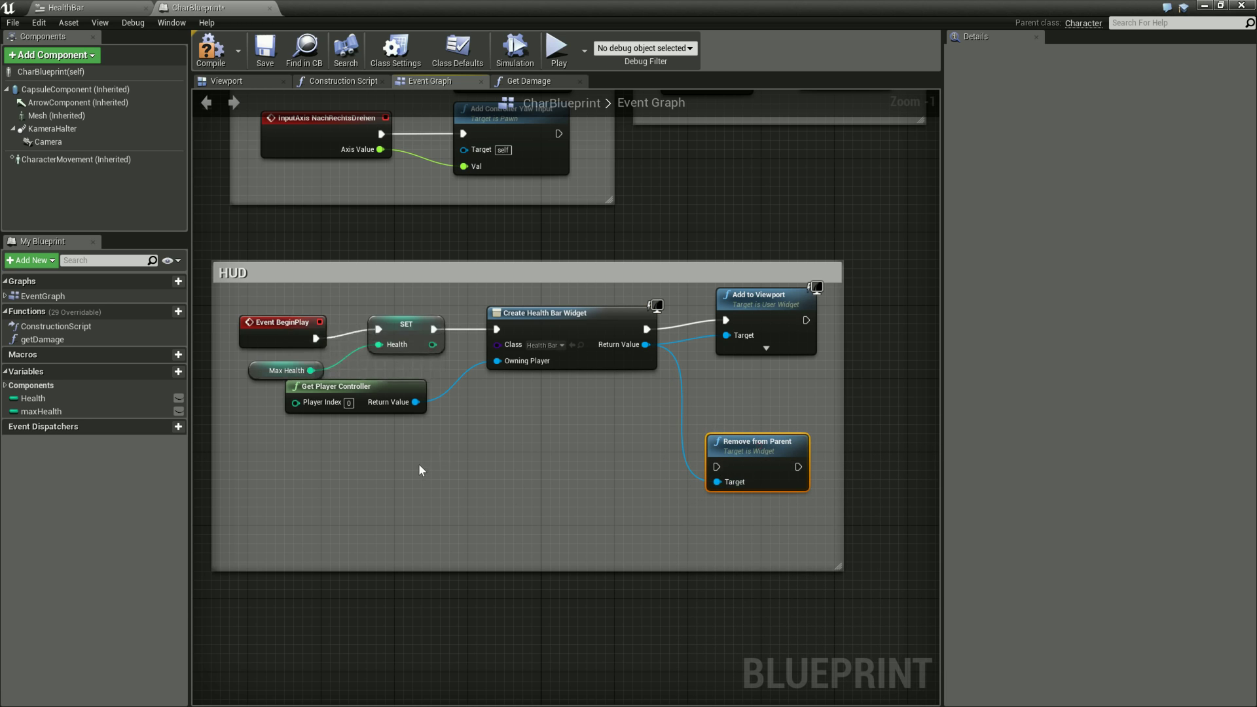
{"action": "right_click", "coordinate": [362, 456]}
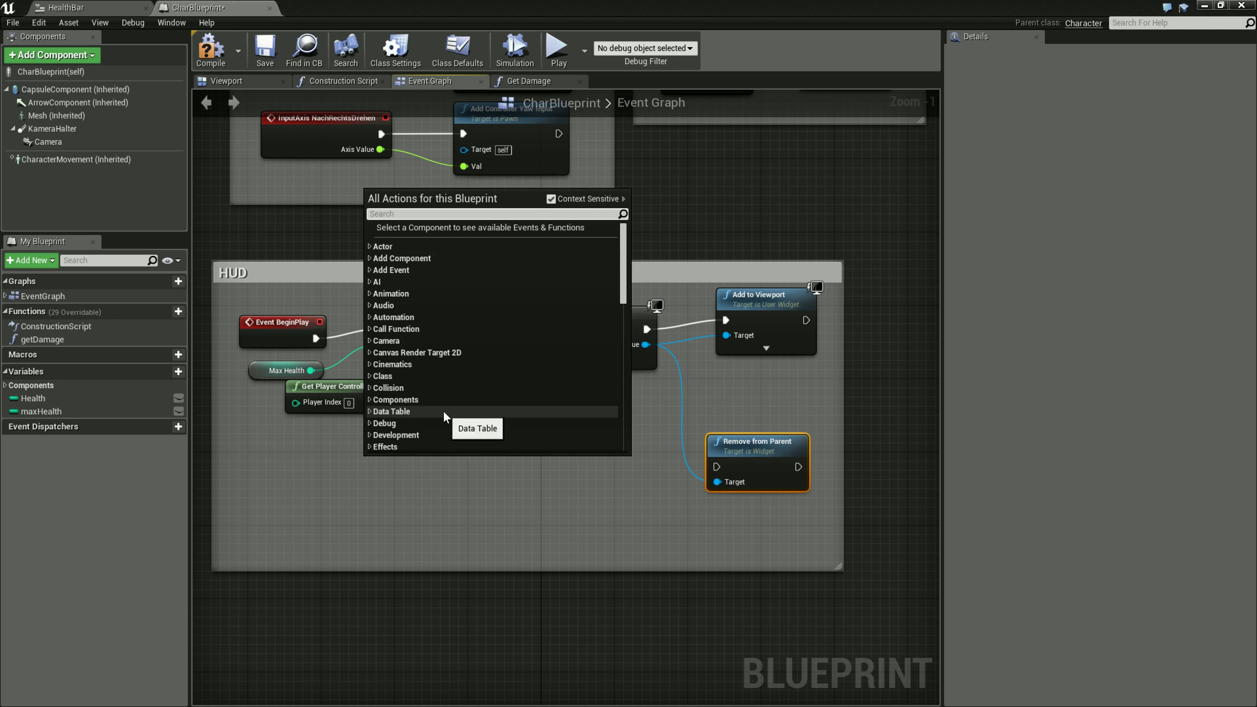
Add an H key event and wire its Pressed output to Remove from Parent.
{"action": "type", "text": "H"}
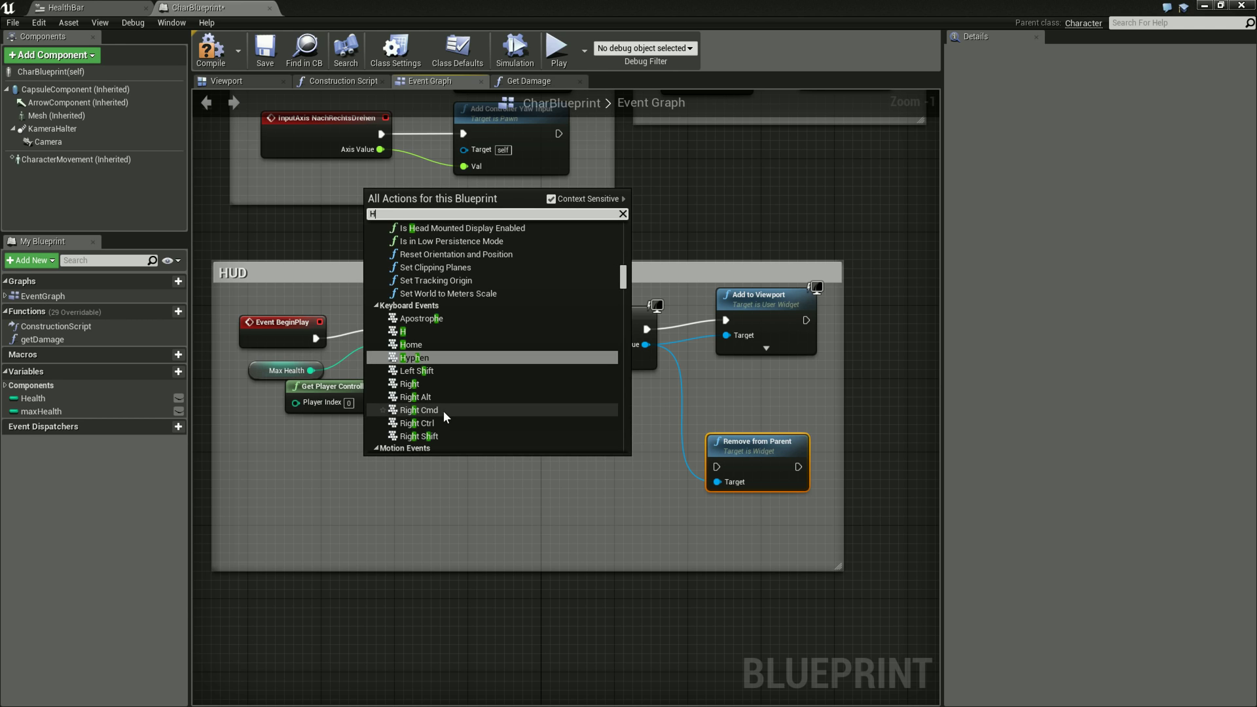
{"action": "left_click", "coordinate": [407, 332]}
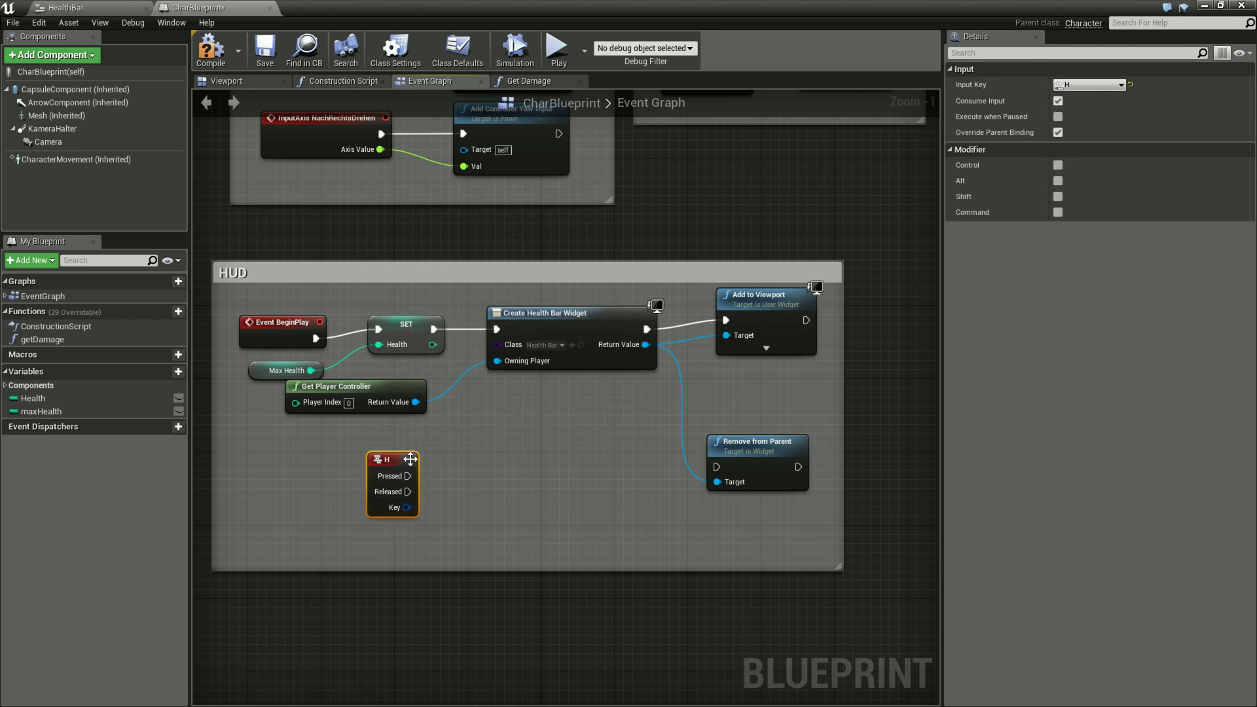
{"action": "mouse_move", "coordinate": [410, 459]}
{"action": "left_mouse_down"}
{"action": "mouse_move", "coordinate": [428, 441]}
{"action": "mouse_move", "coordinate": [716, 466]}
{"action": "left_mouse_up"}
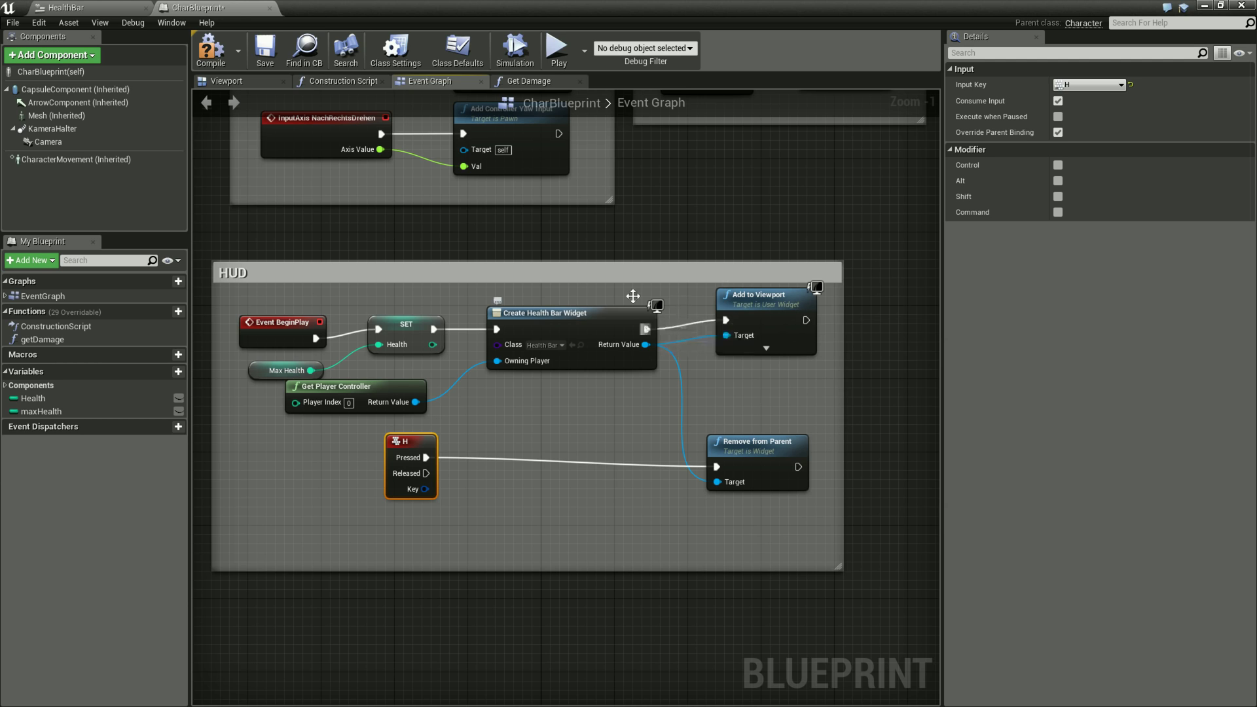
Save CharBlueprint, glance at the HealthBar widget, then return to the level editor.
{"action": "key", "text": "ctrl+s"}
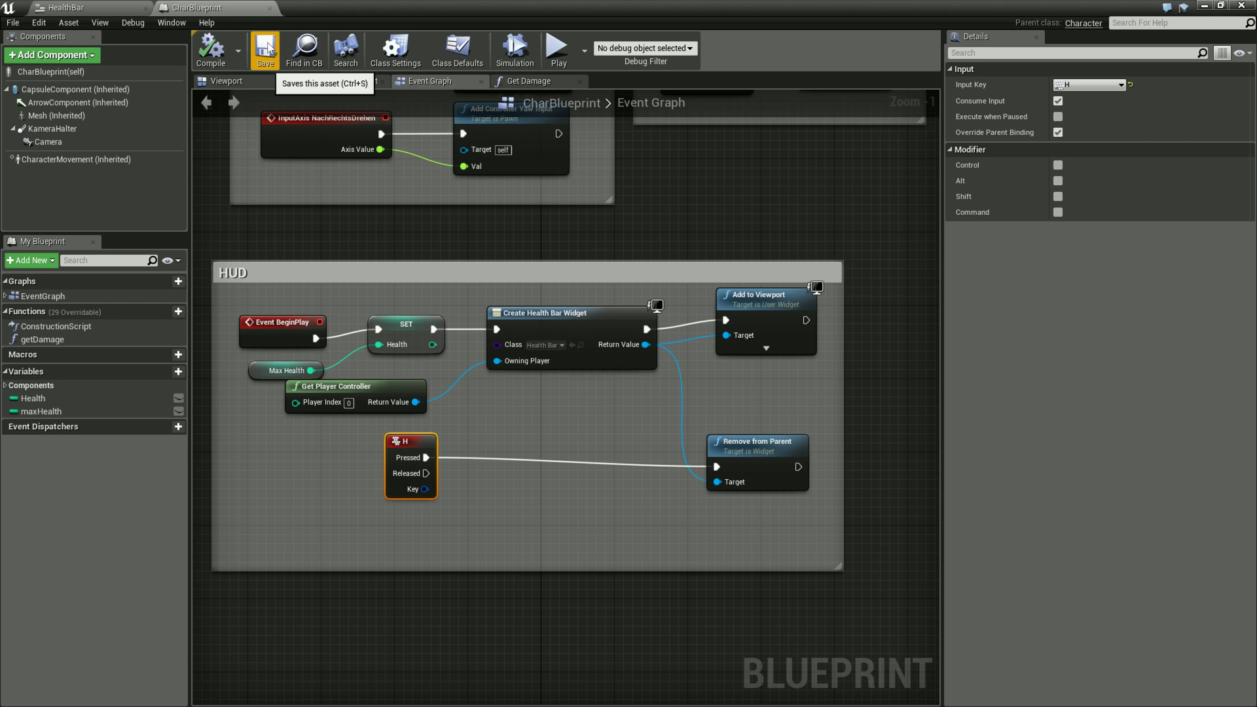
{"action": "left_click", "coordinate": [106, 6]}
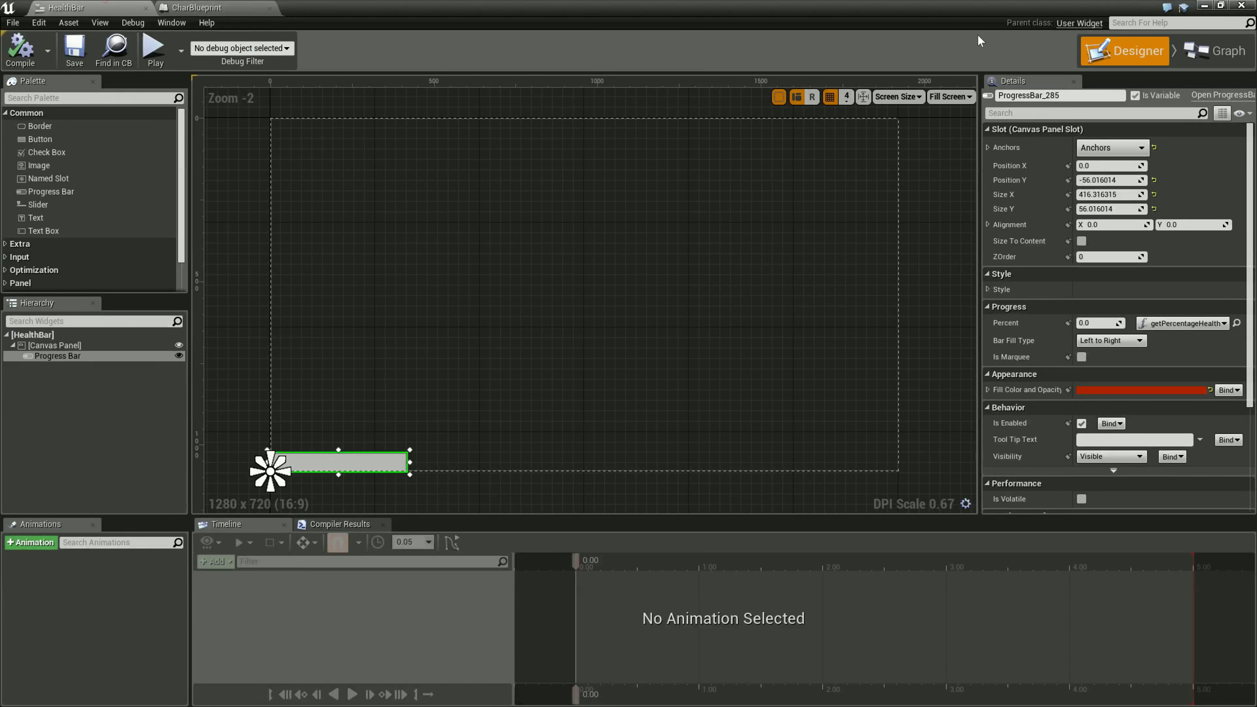
{"action": "left_click", "coordinate": [196, 7]}
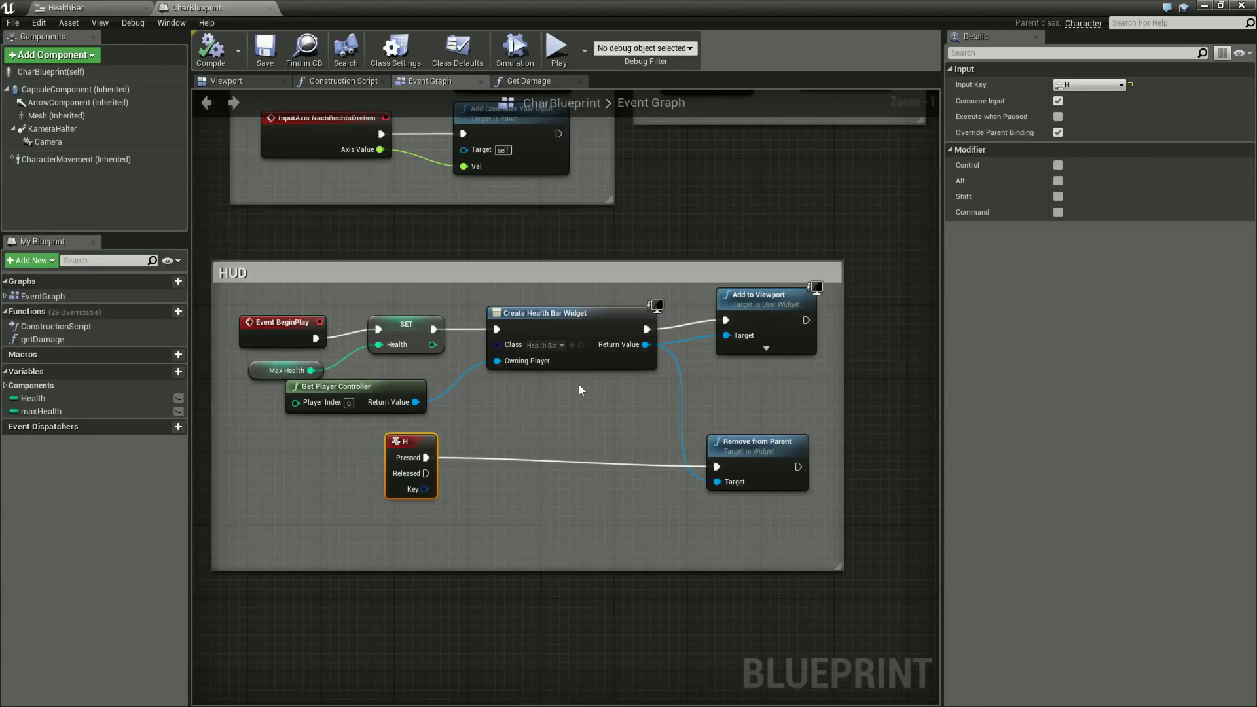
{"action": "left_click", "coordinate": [1204, 5]}
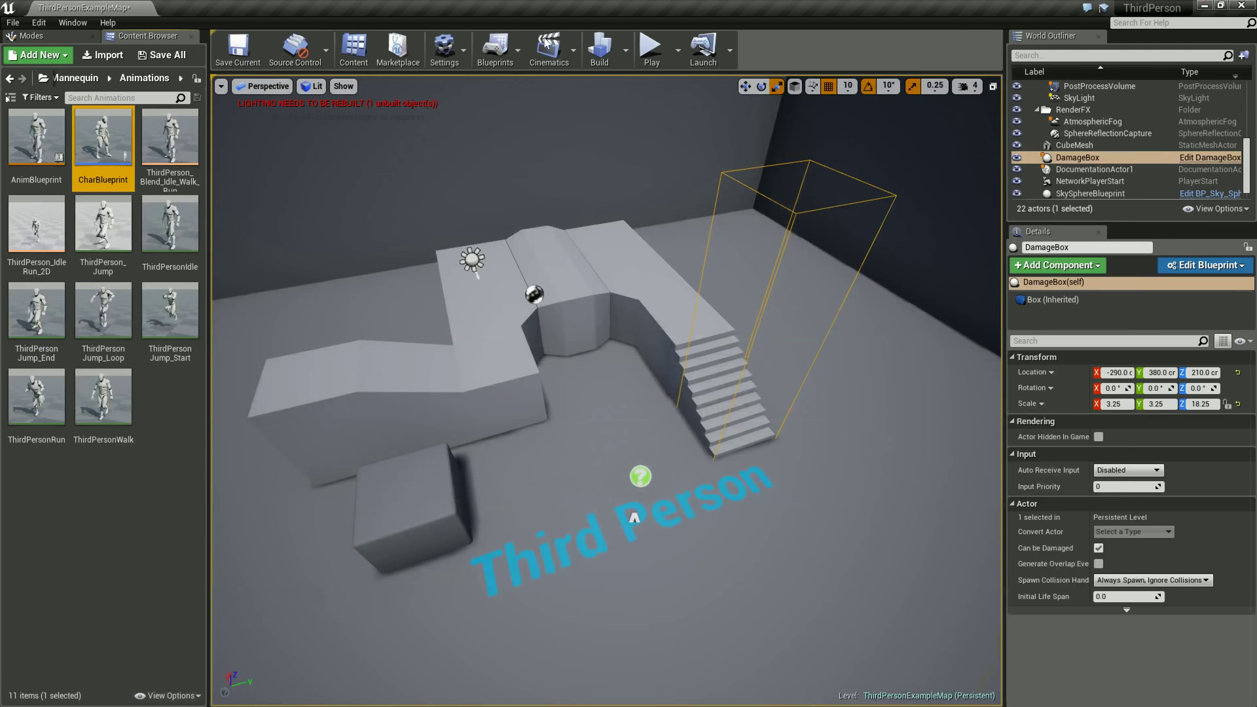
{"action": "left_click", "coordinate": [650, 62]}
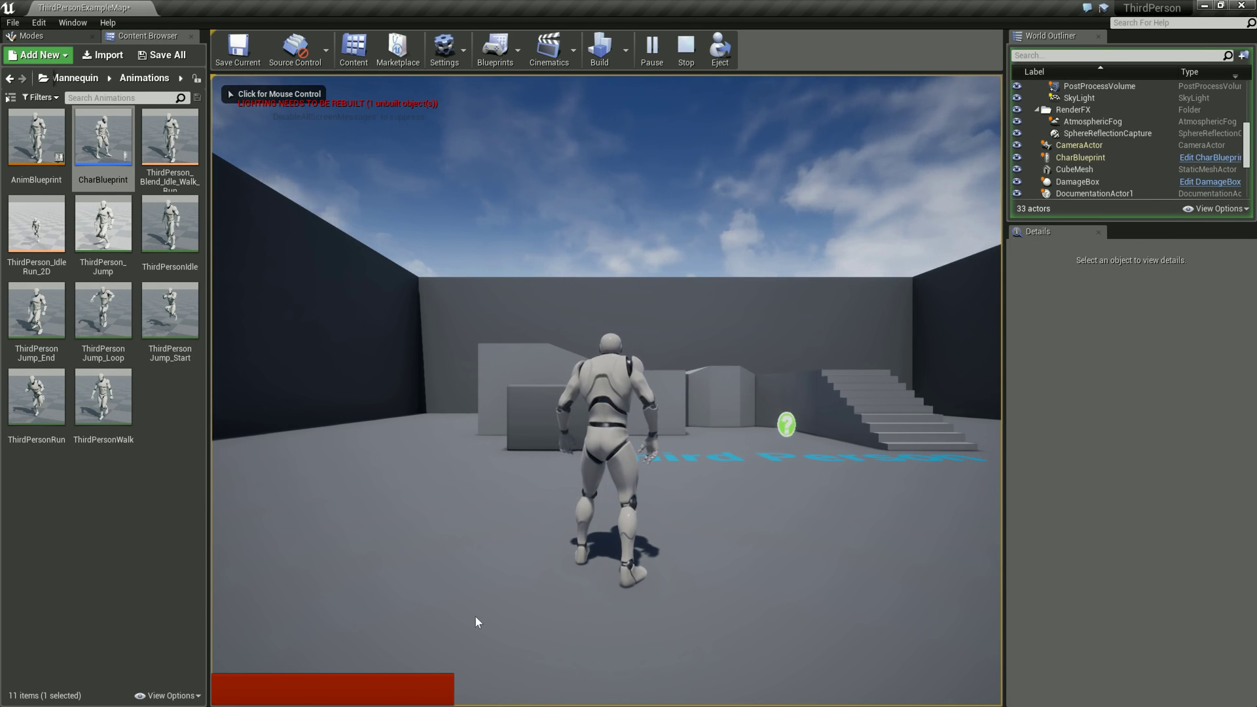
{"action": "left_click", "coordinate": [256, 695]}
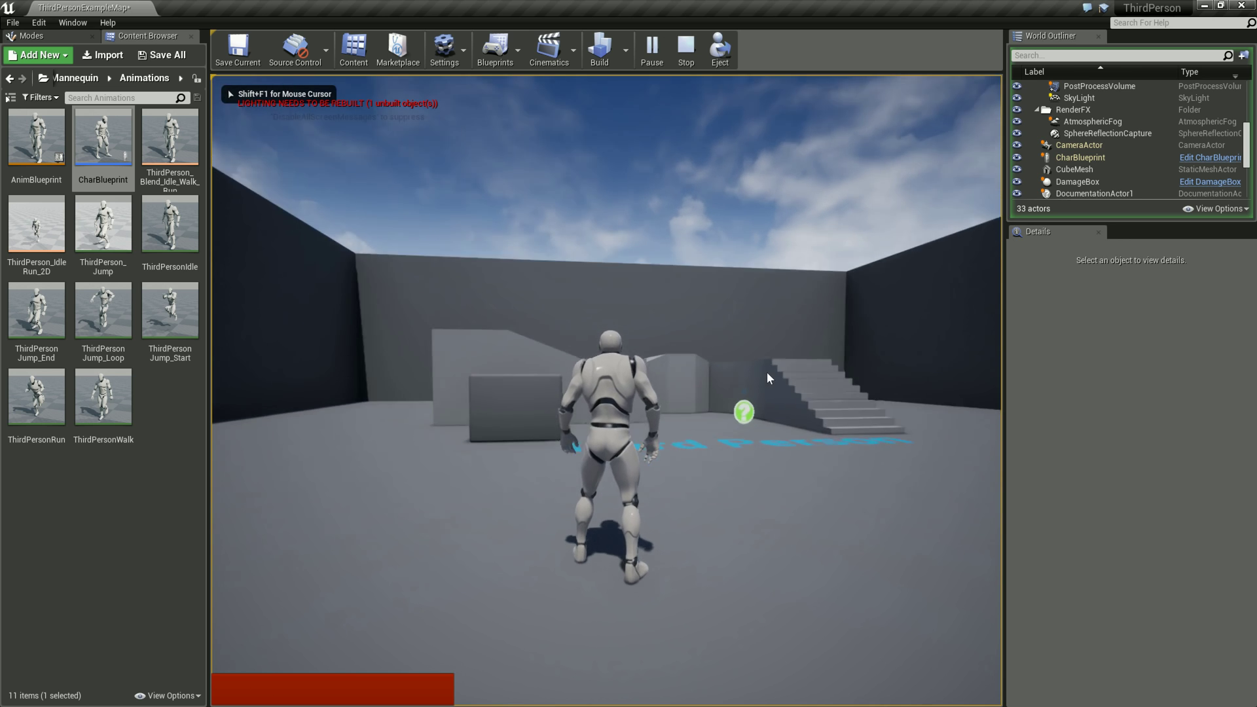
{"action": "key", "text": "w"}
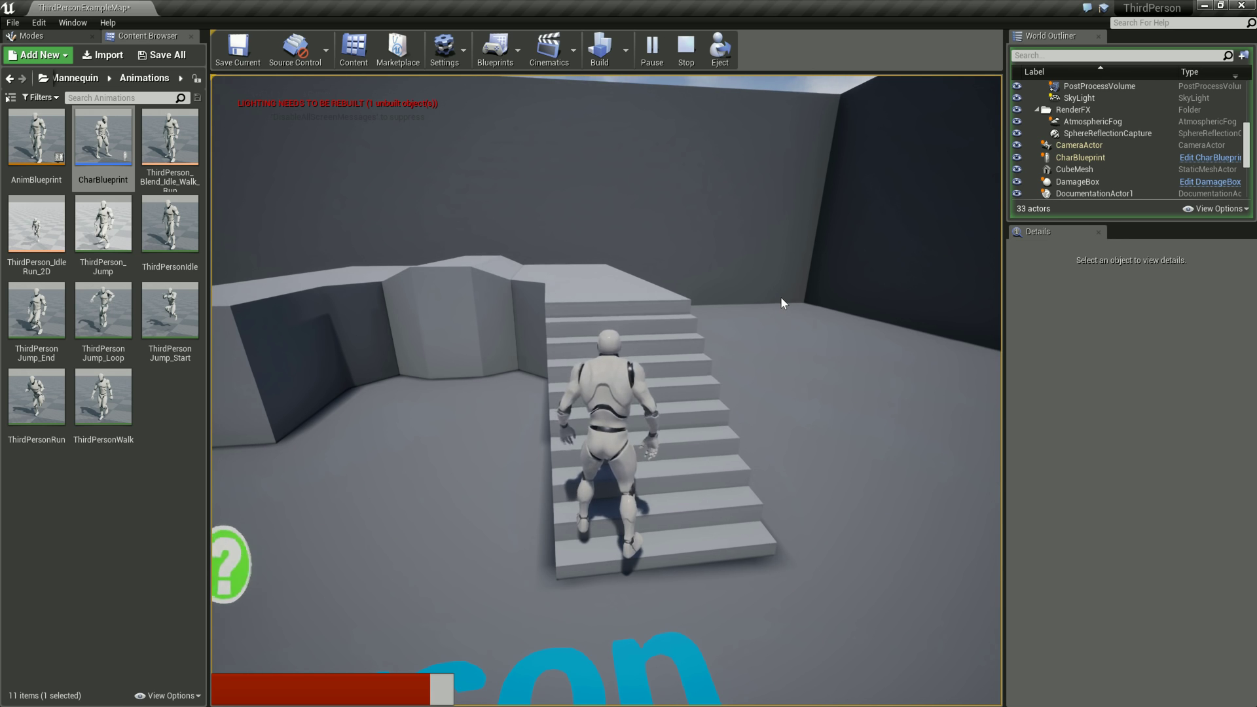
{"action": "key", "text": "w"}
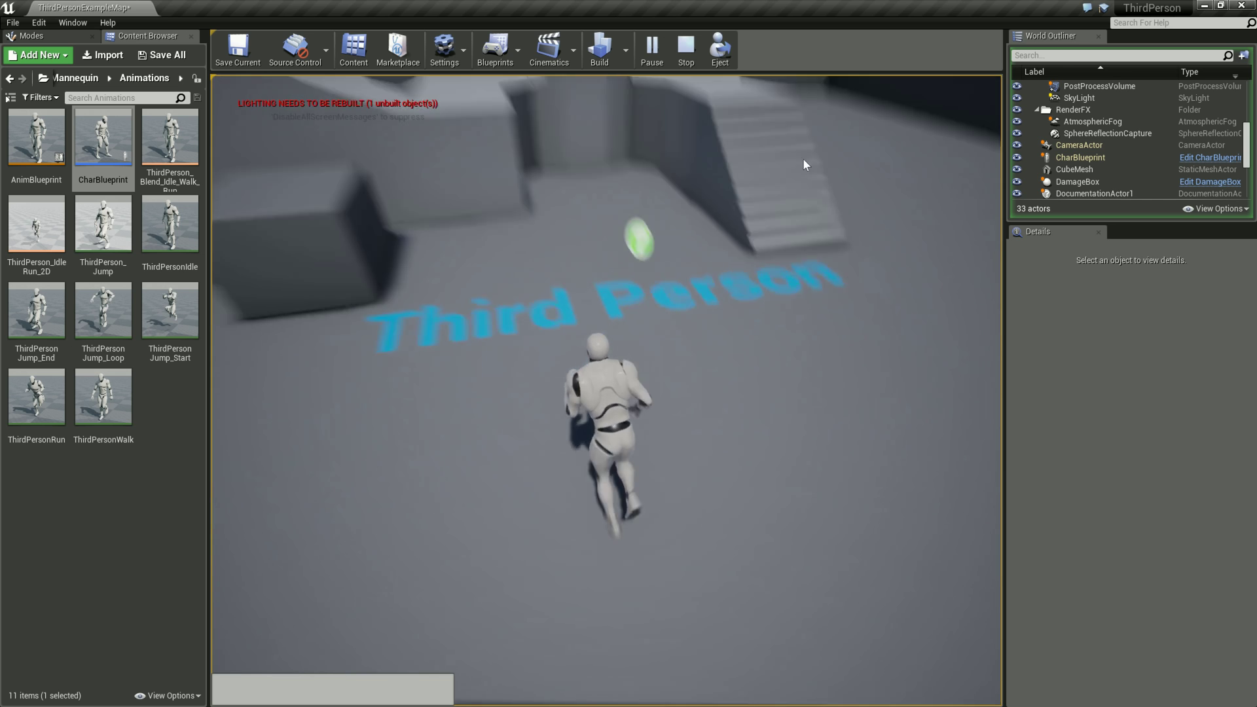
{"action": "key", "text": "Escape"}
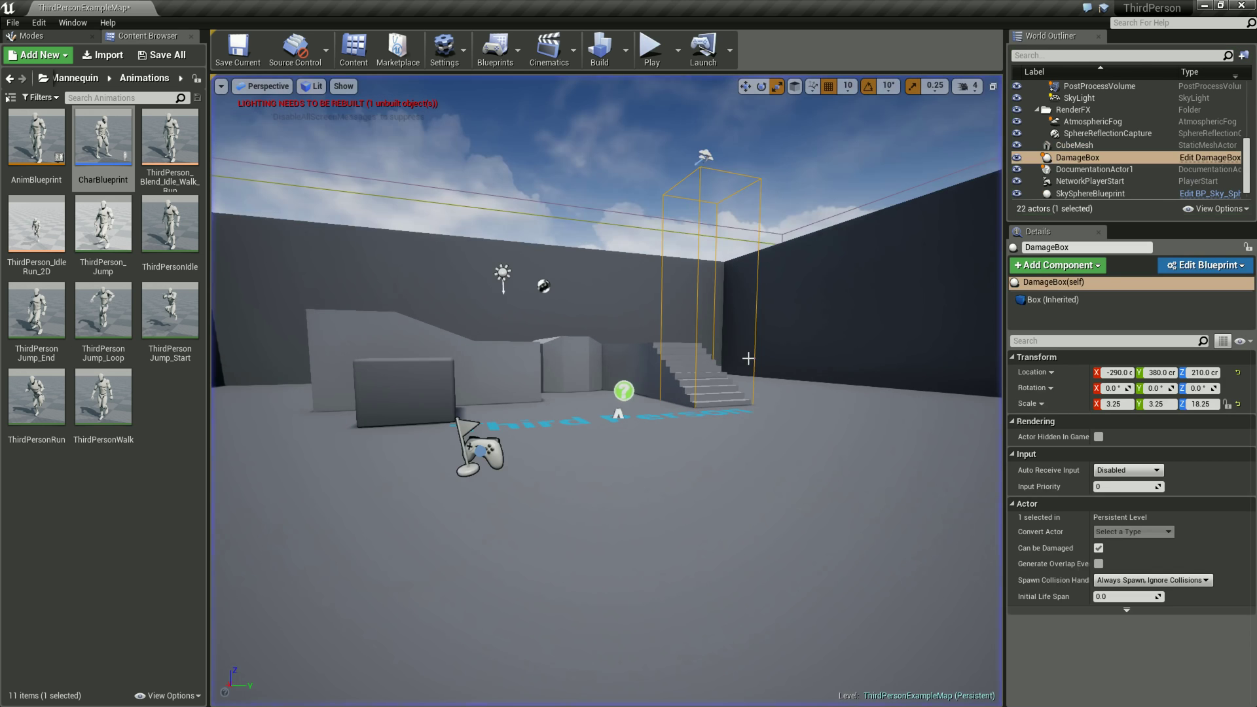